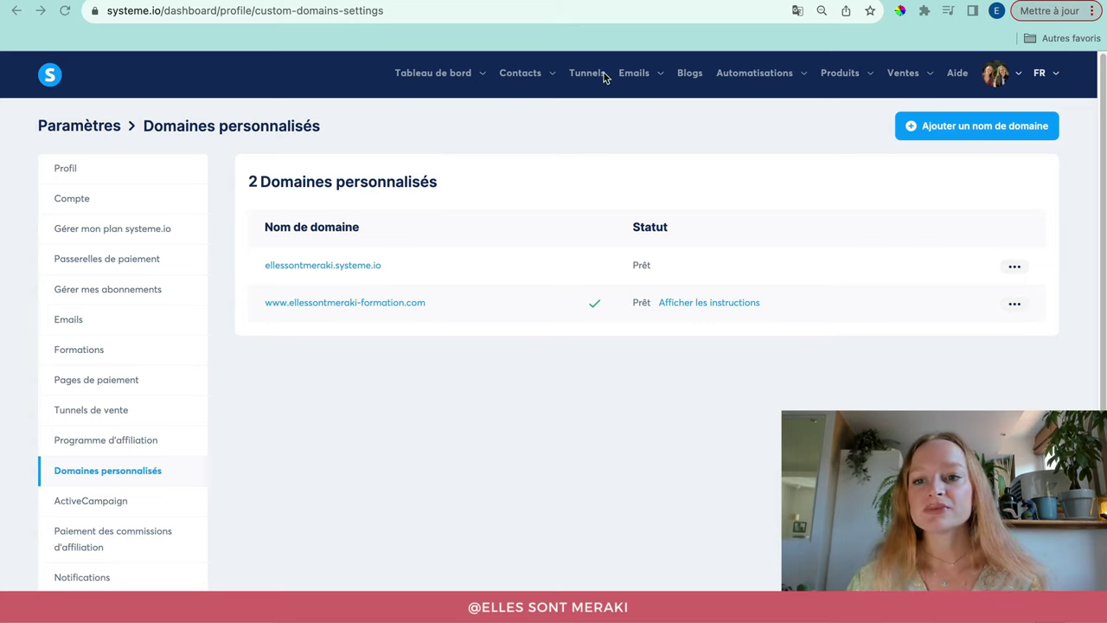
Open the settings of the ellessontmeraki.systeme.io domain from the custom domains in the account settings
click(1020, 82)
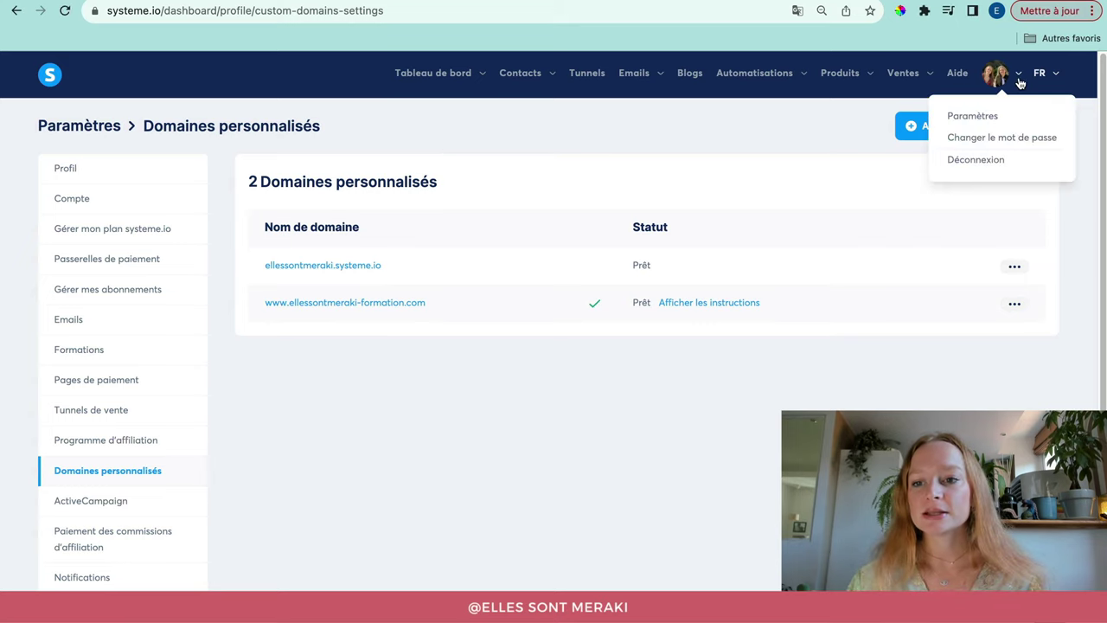
click(981, 119)
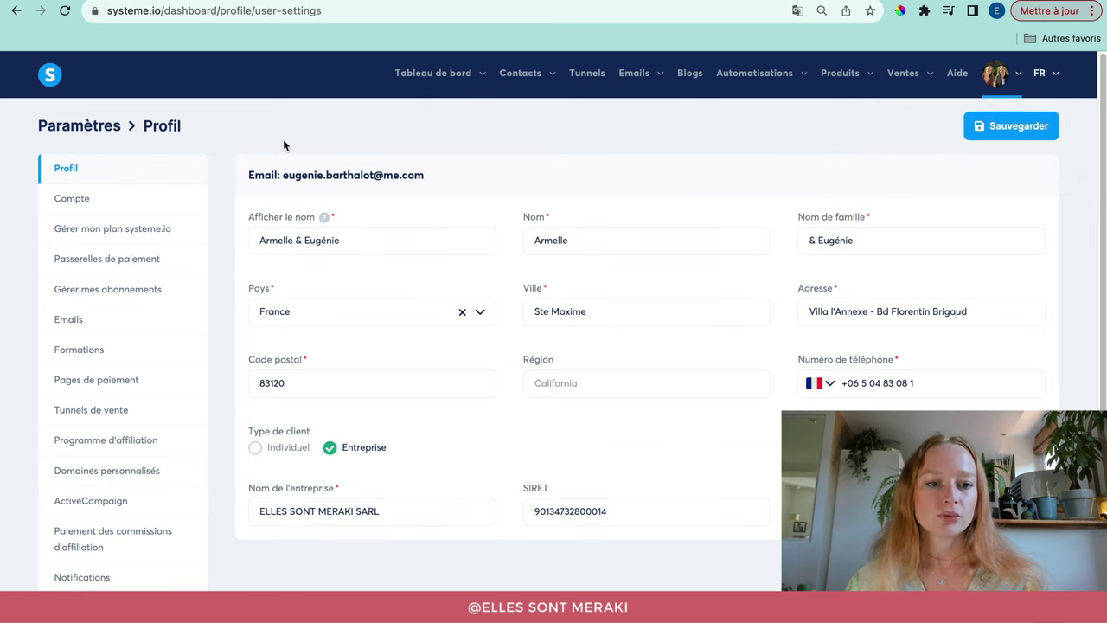
scroll(184, 347, down, 1)
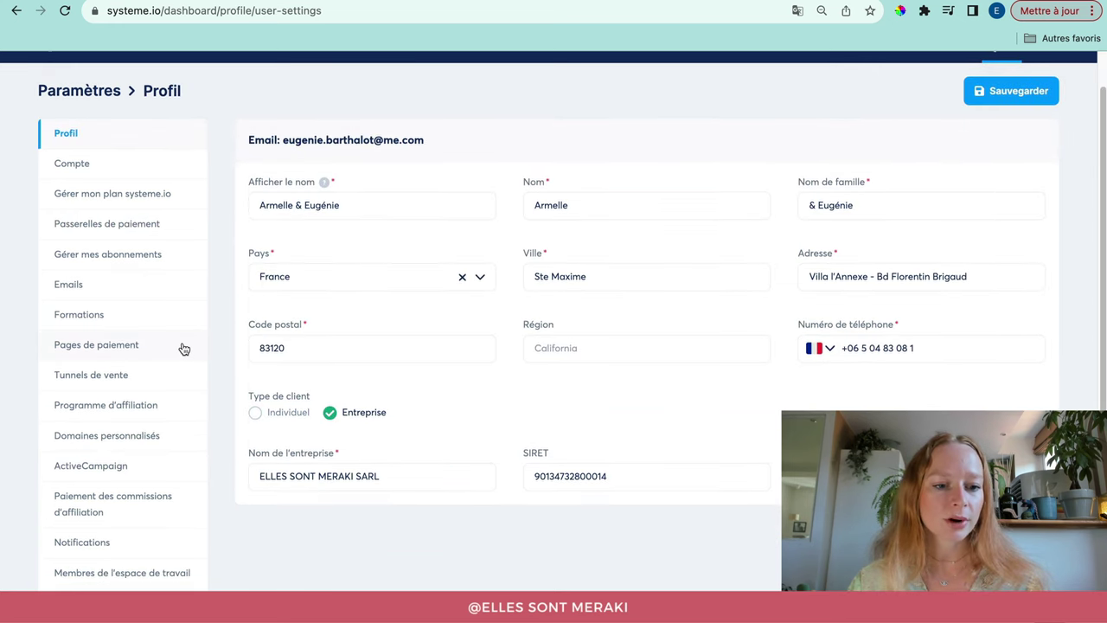
click(92, 442)
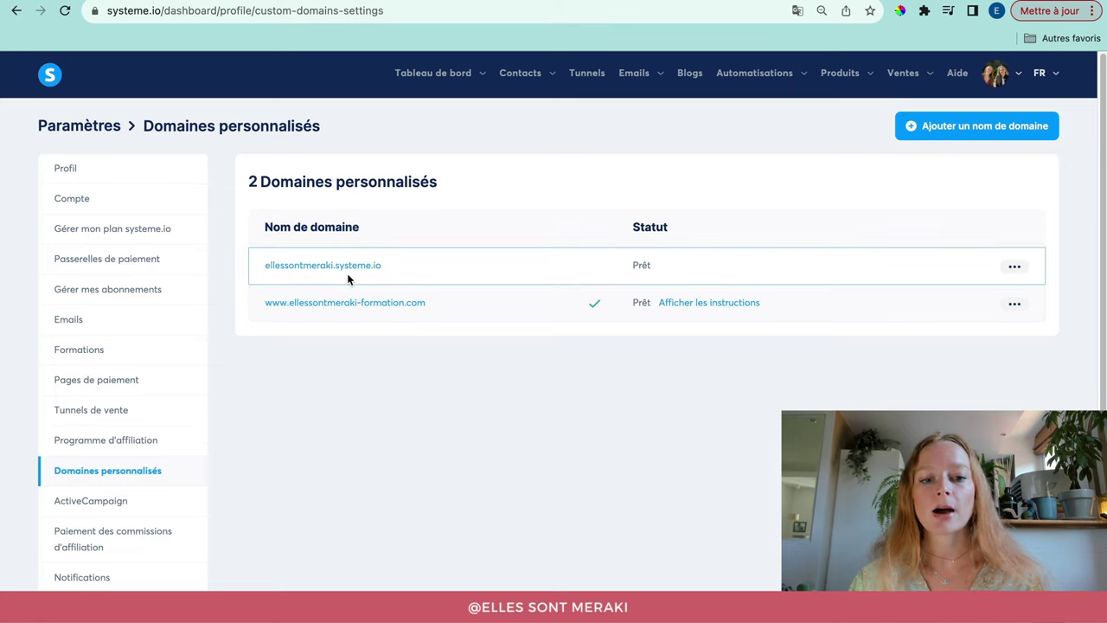
click(1014, 266)
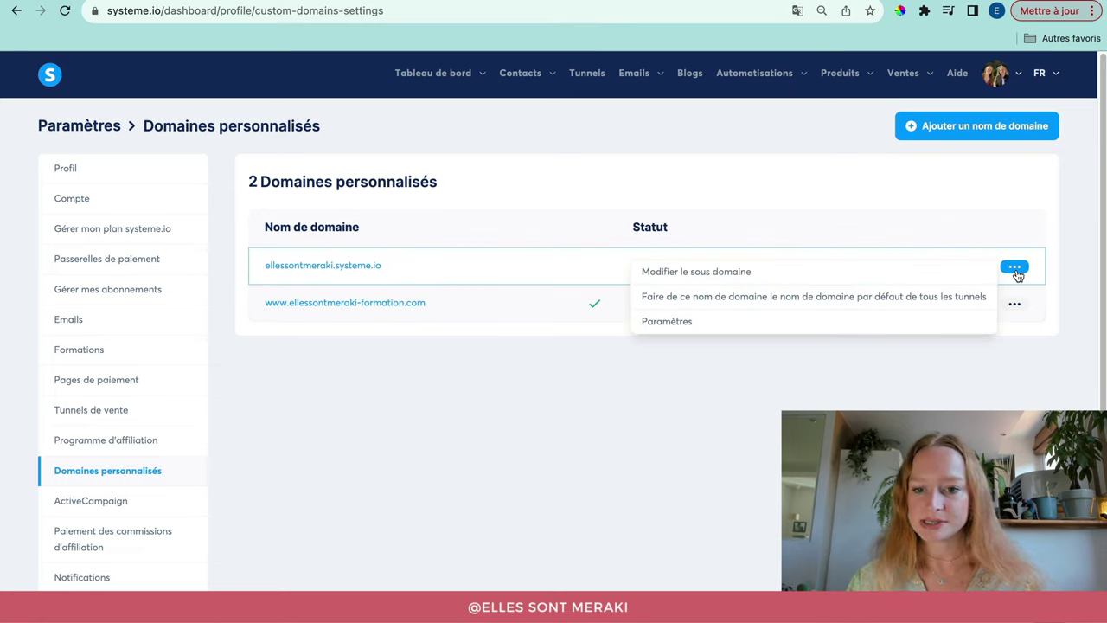
click(683, 327)
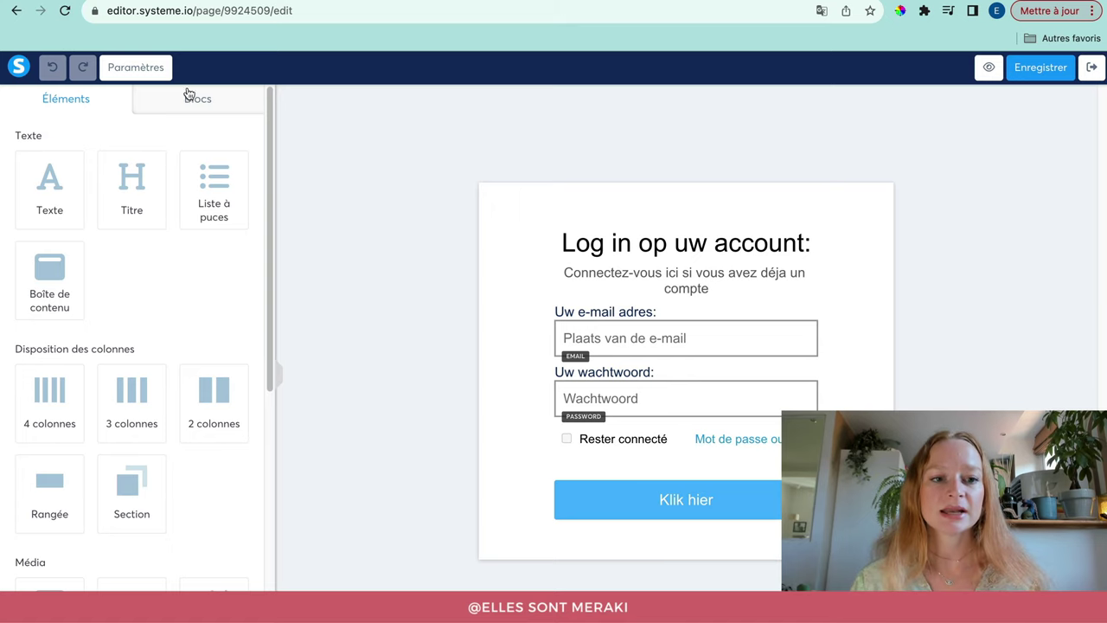
Set the login page's default text font to the Google font Montserrat in the page settings
click(156, 74)
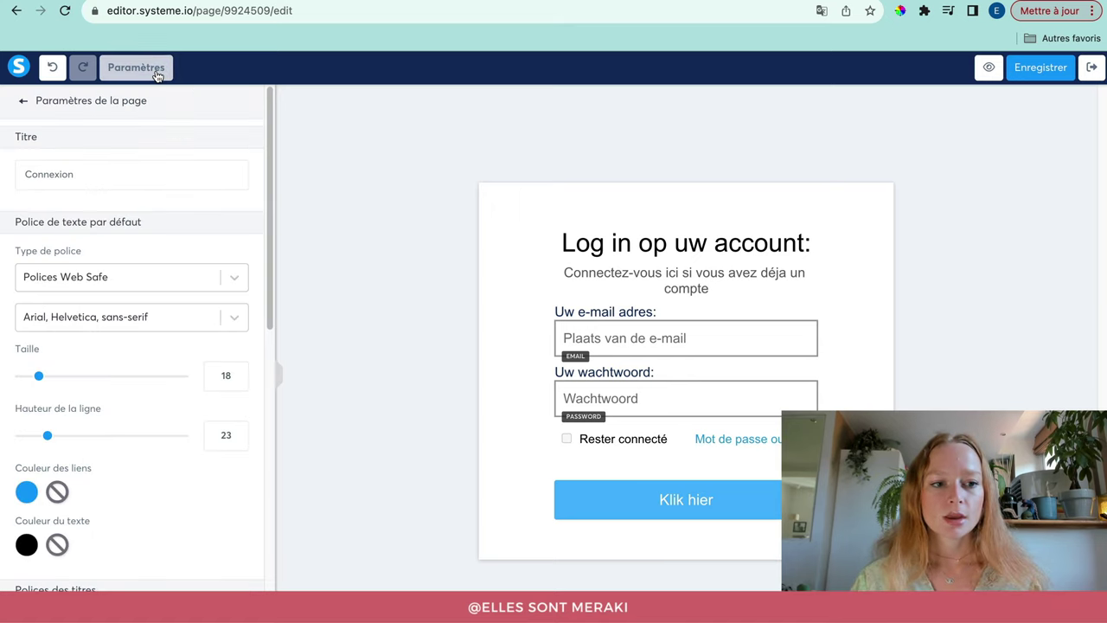
scroll(185, 346, down, 1)
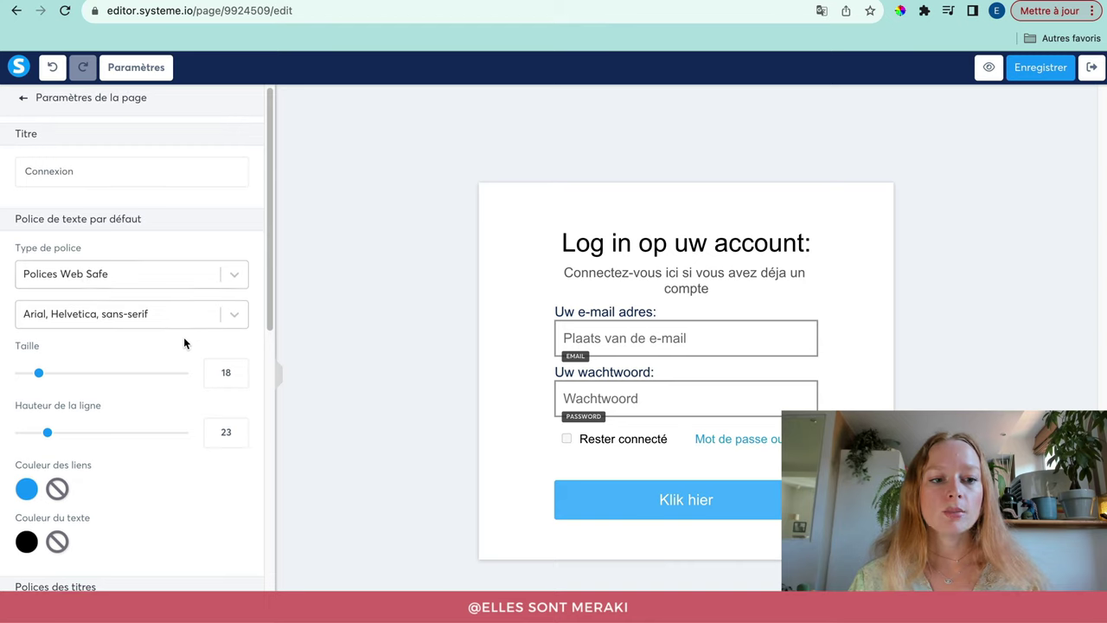
click(237, 276)
click(114, 376)
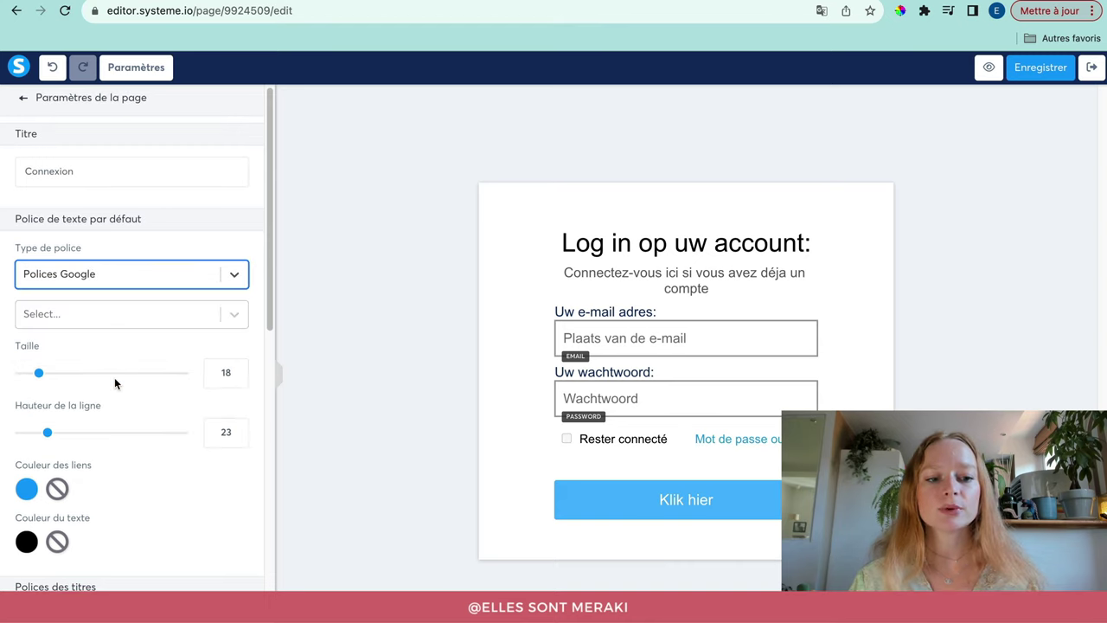
click(231, 317)
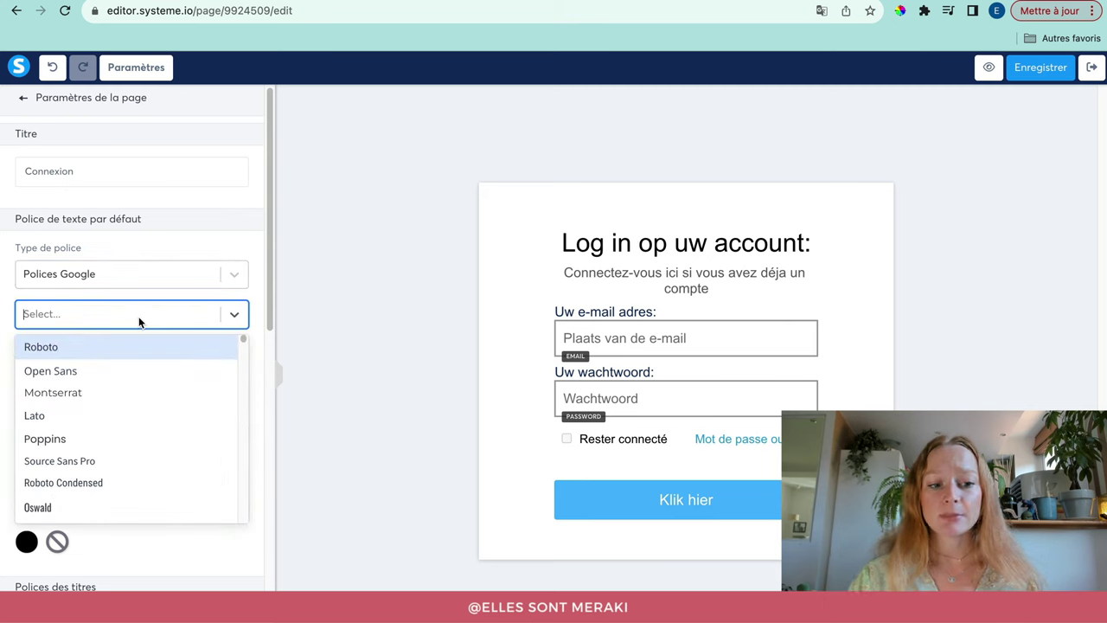
click(83, 394)
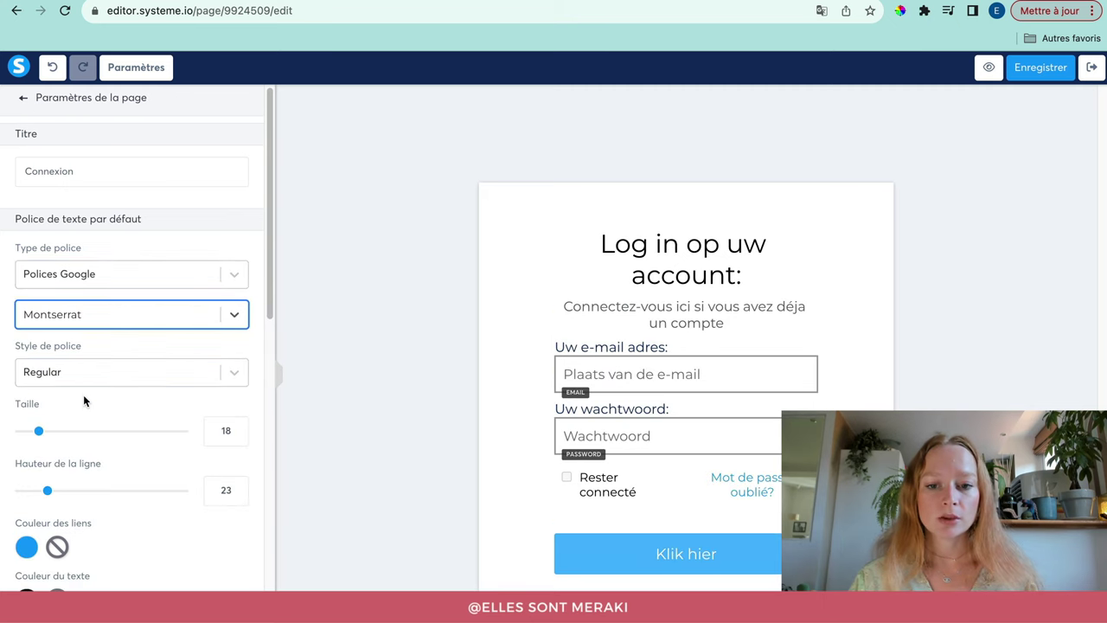
Set the default text size of the page to 16
scroll(179, 448, down, 3)
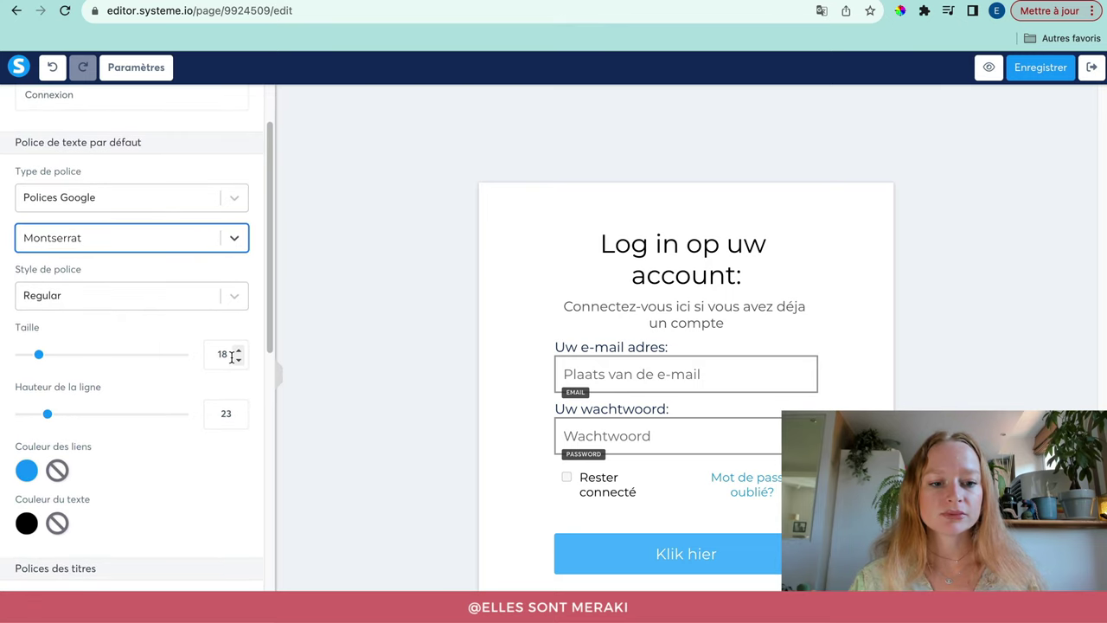
click(238, 359)
click(239, 359)
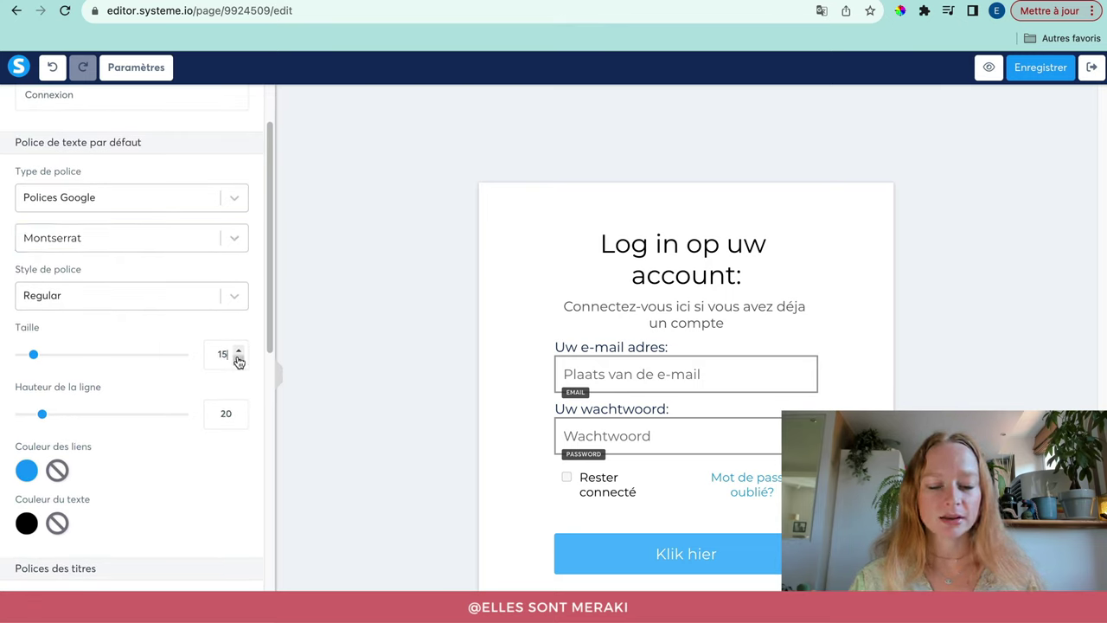
Change the page's link colour to the saved brand green 24928C
scroll(166, 453, down, 2)
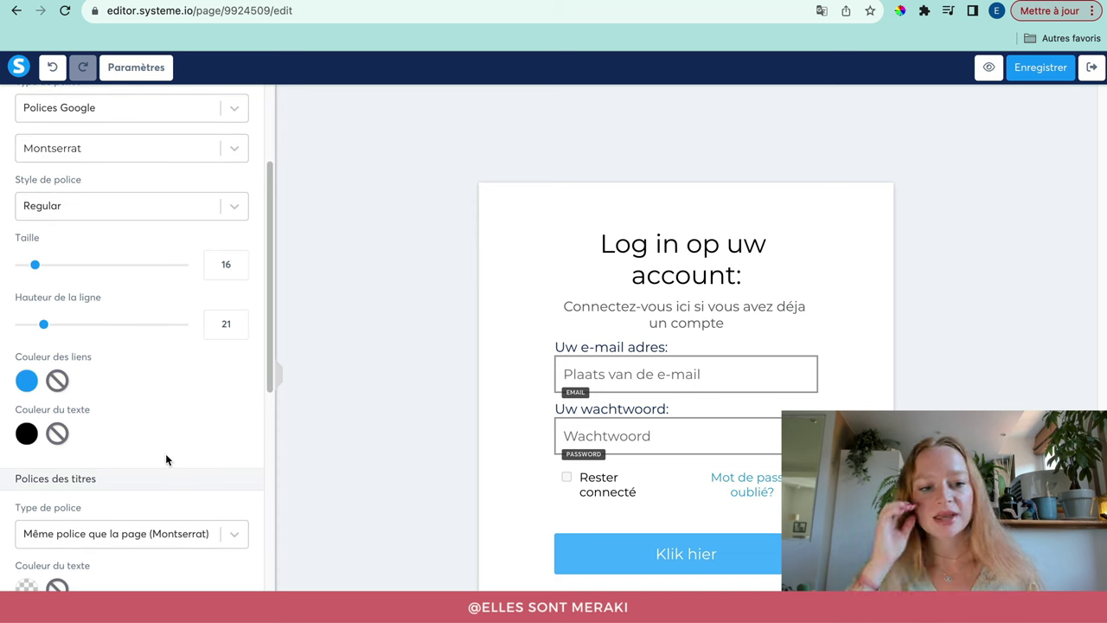
scroll(166, 453, down, 1)
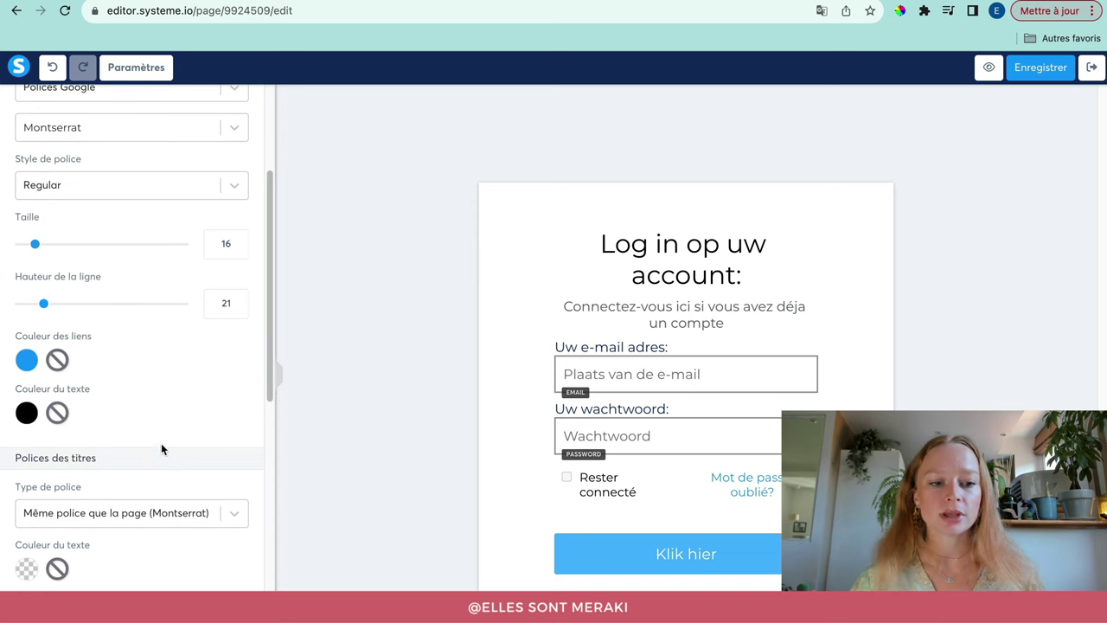
click(28, 366)
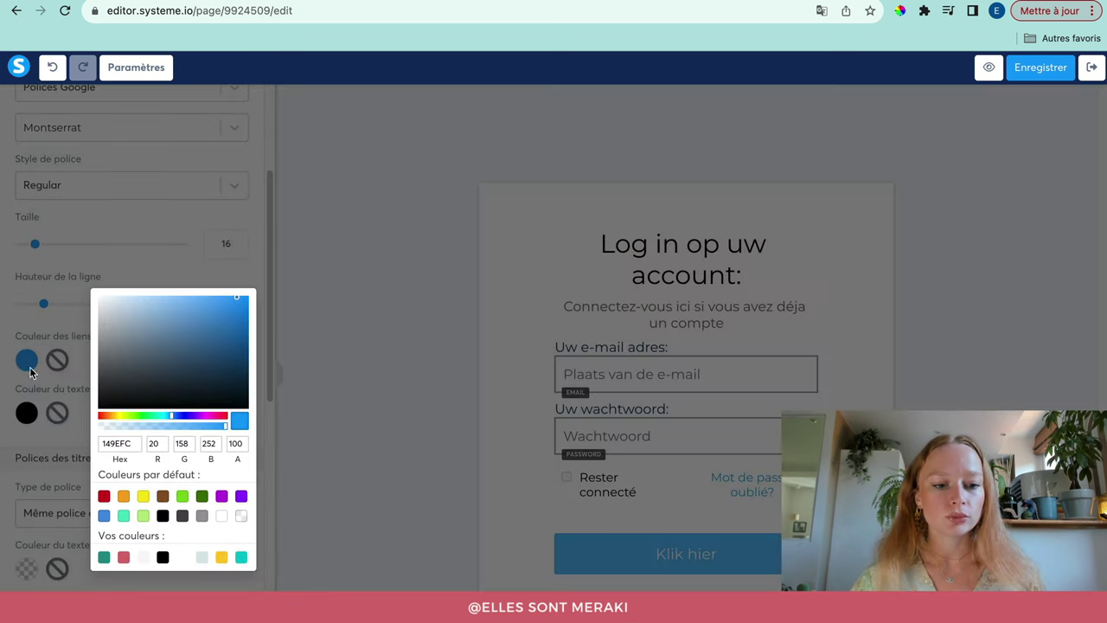
click(105, 561)
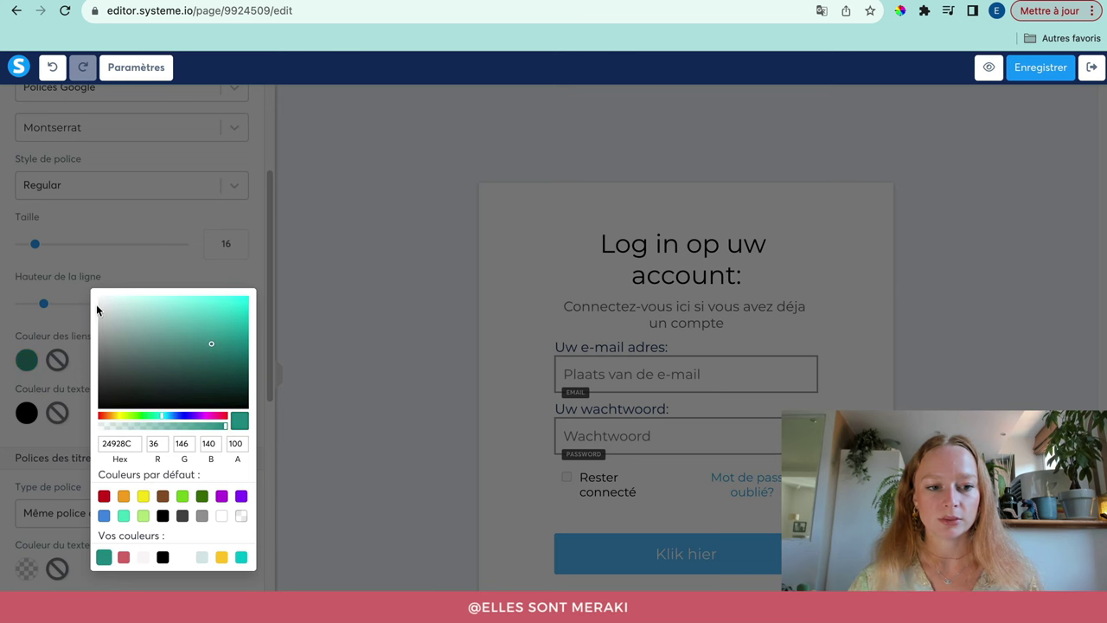
click(78, 324)
Remove the login page's background colour and compare the page with the finished login page in the private browsing window
scroll(121, 346, down, 5)
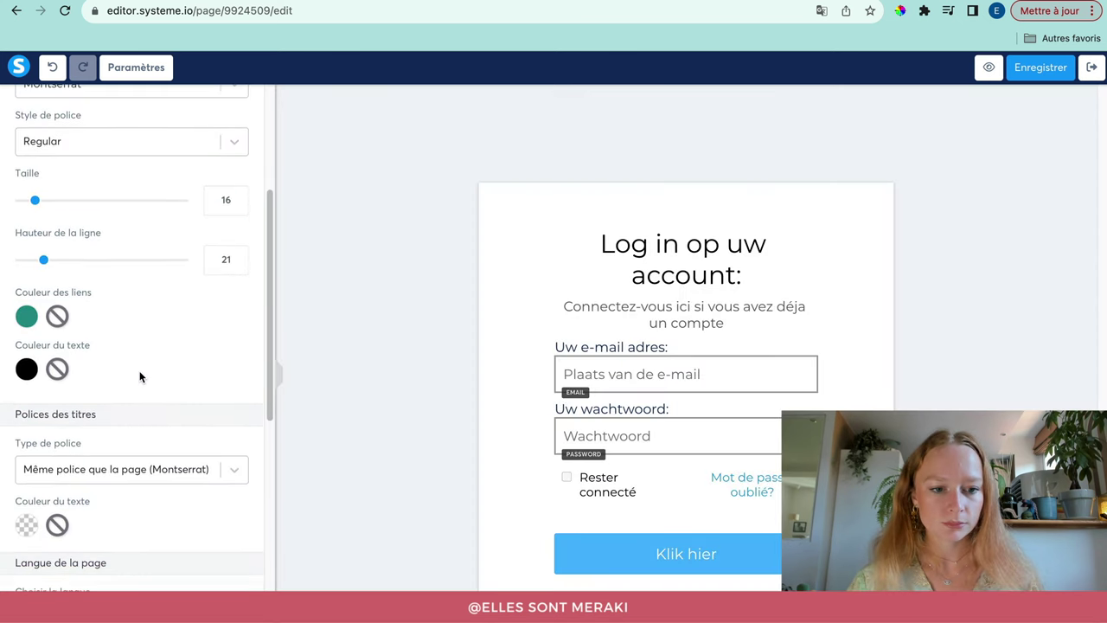
scroll(173, 363, down, 7)
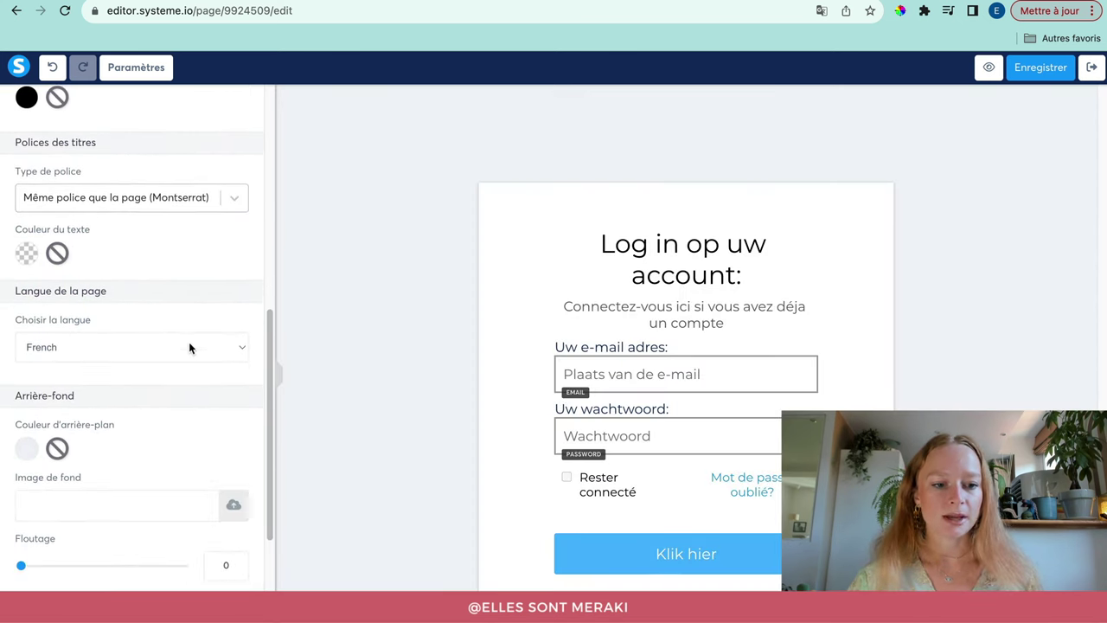
scroll(68, 363, down, 6)
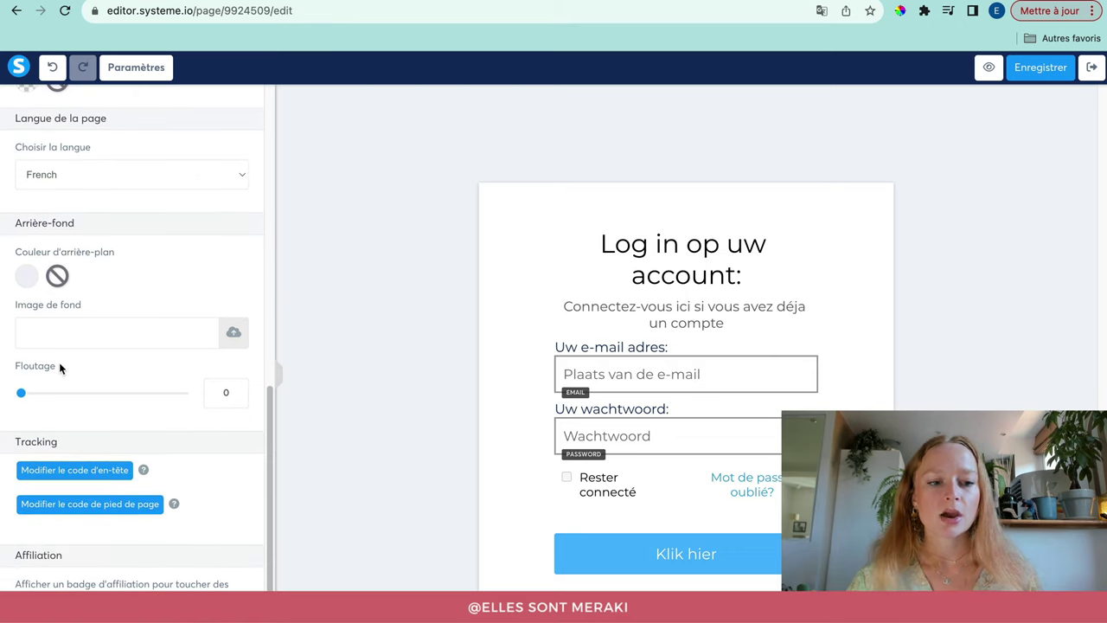
click(57, 278)
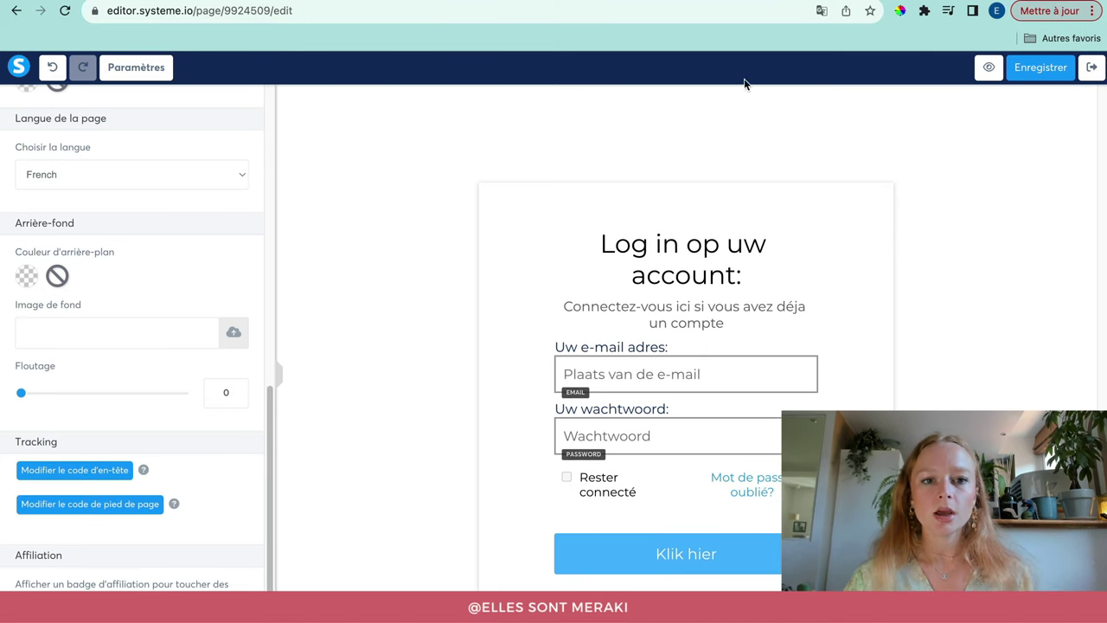
key(ctrl+Right)
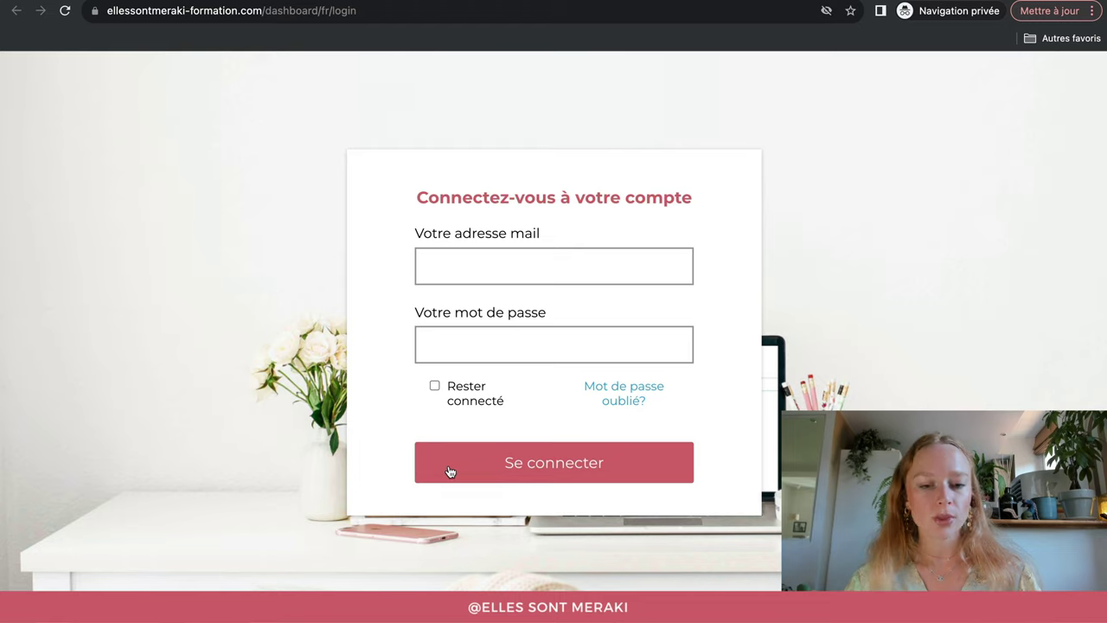
key(ctrl+Left)
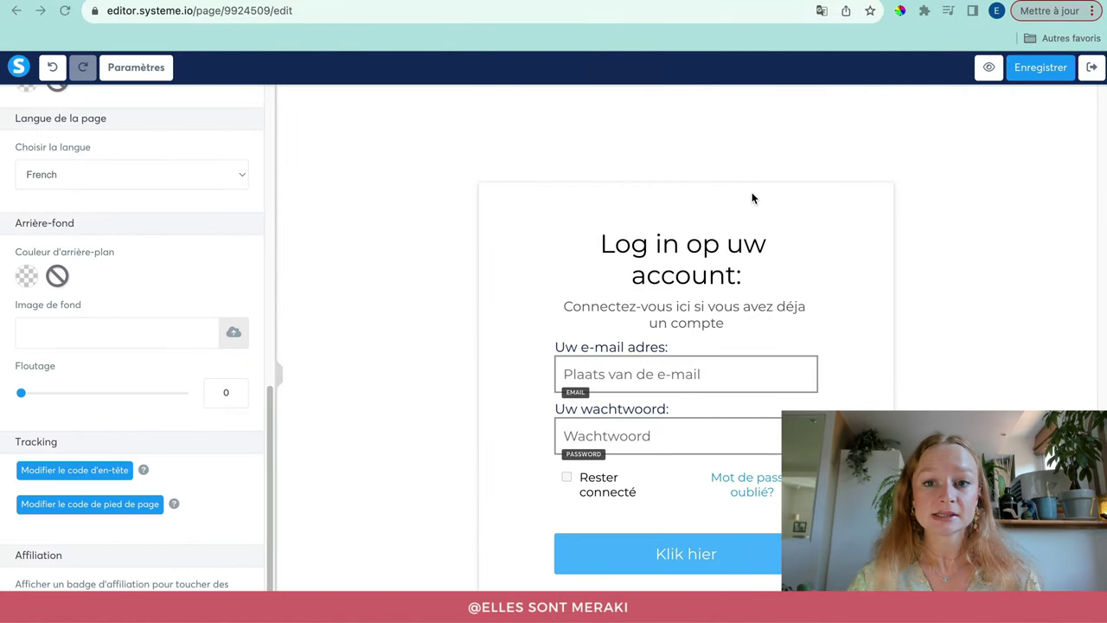
Open Canva in a new browser tab and create a blank Présentation (16:9) design
key(super+t)
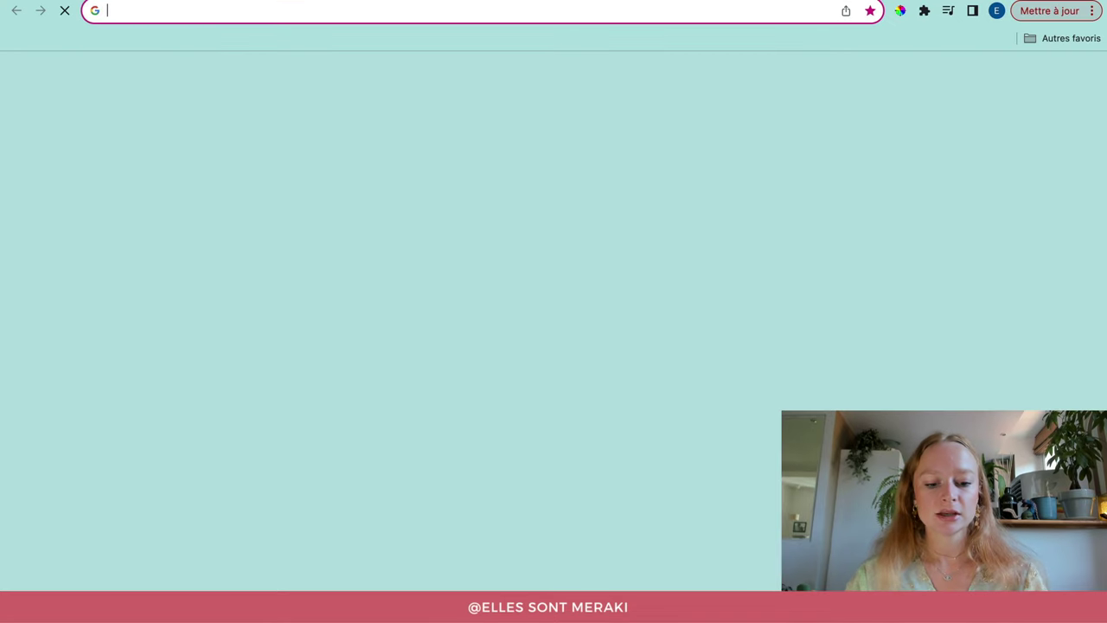
text(can)
key(Return)
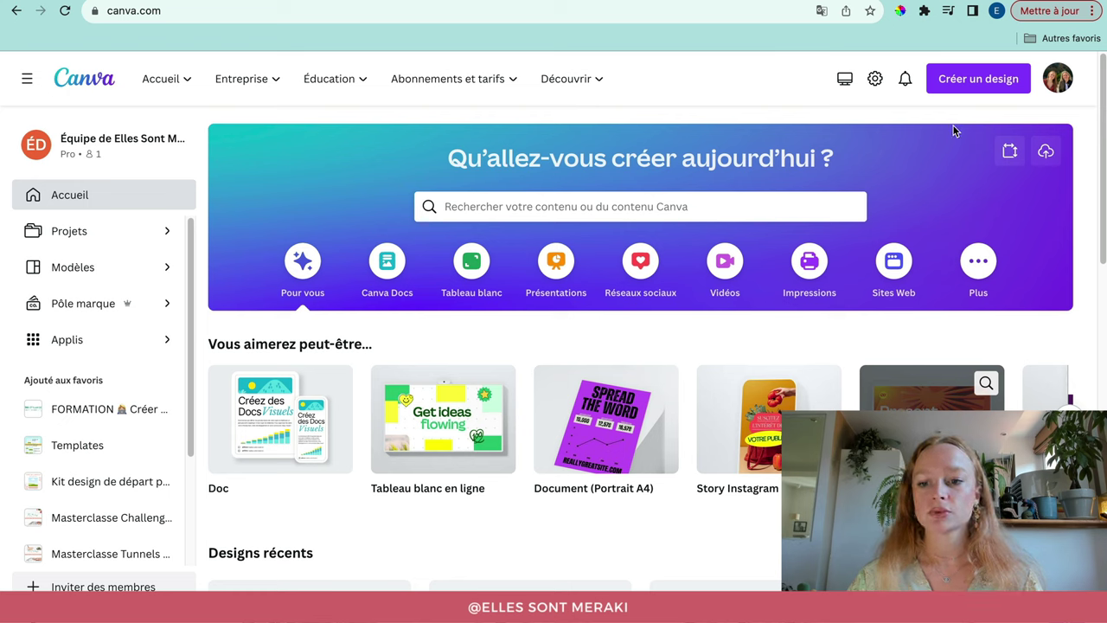
click(936, 86)
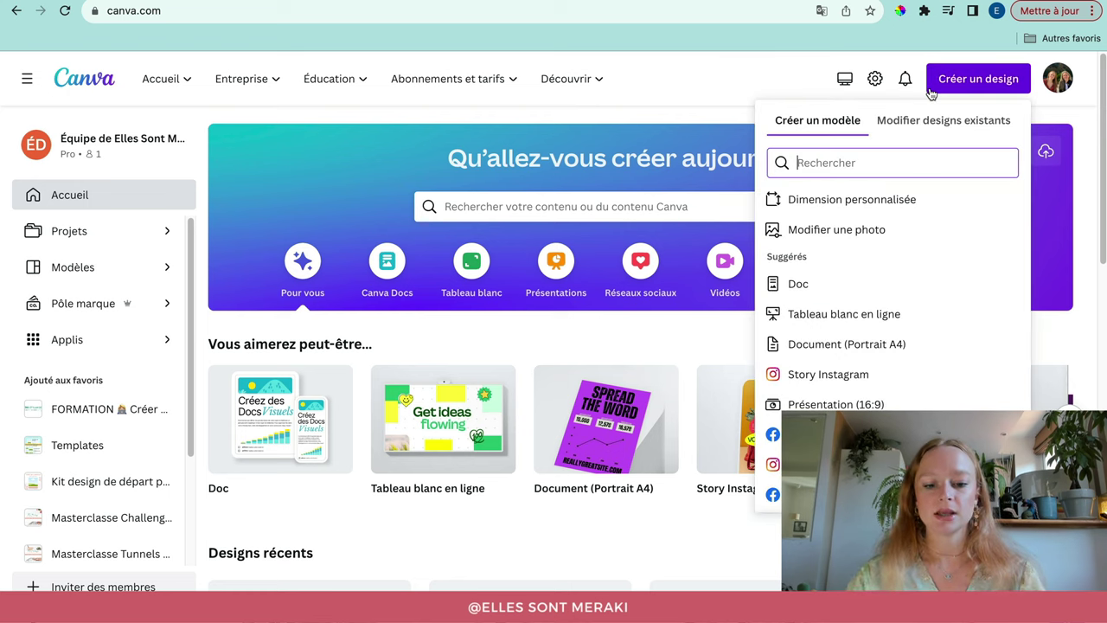
text(pre)
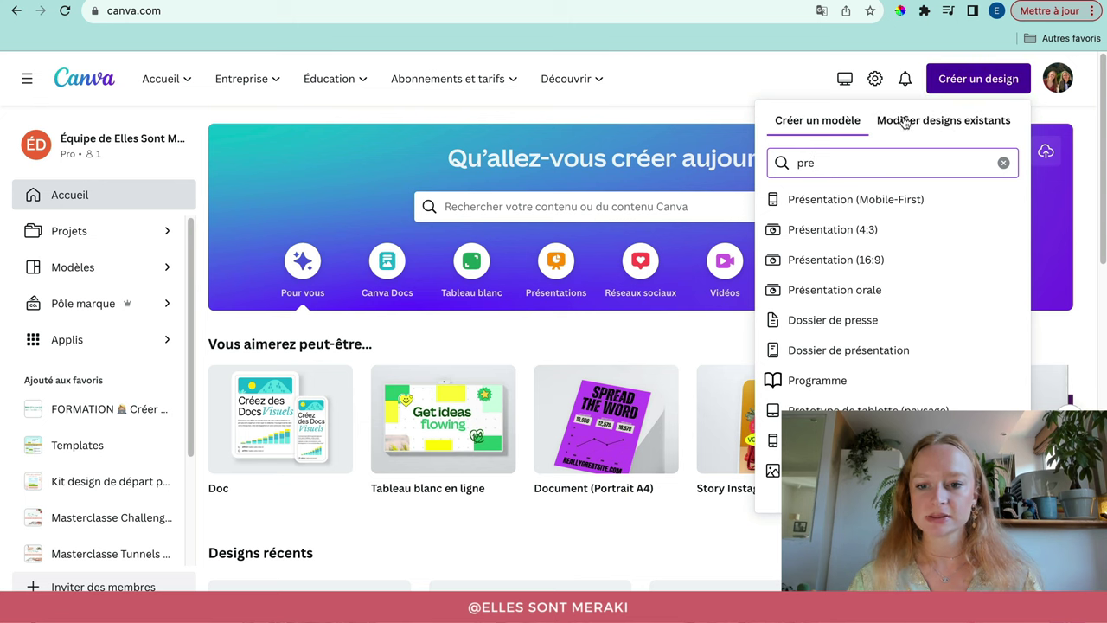
click(896, 265)
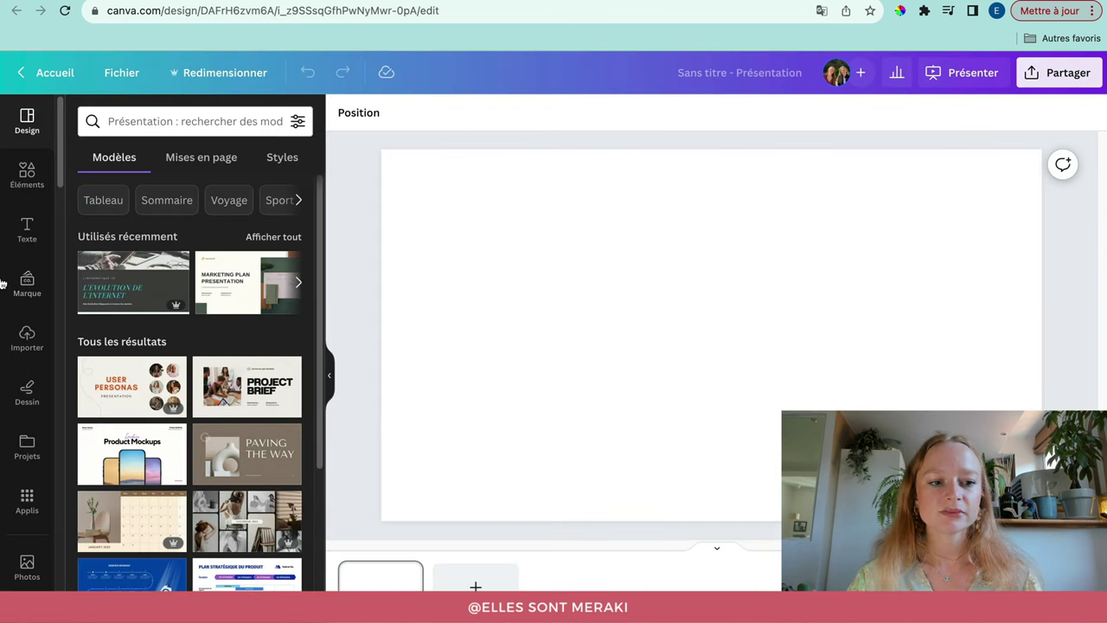
Search the photo elements for "nutrition" and place the photo of the vegetable bowl on white marble so it fills the page
click(35, 180)
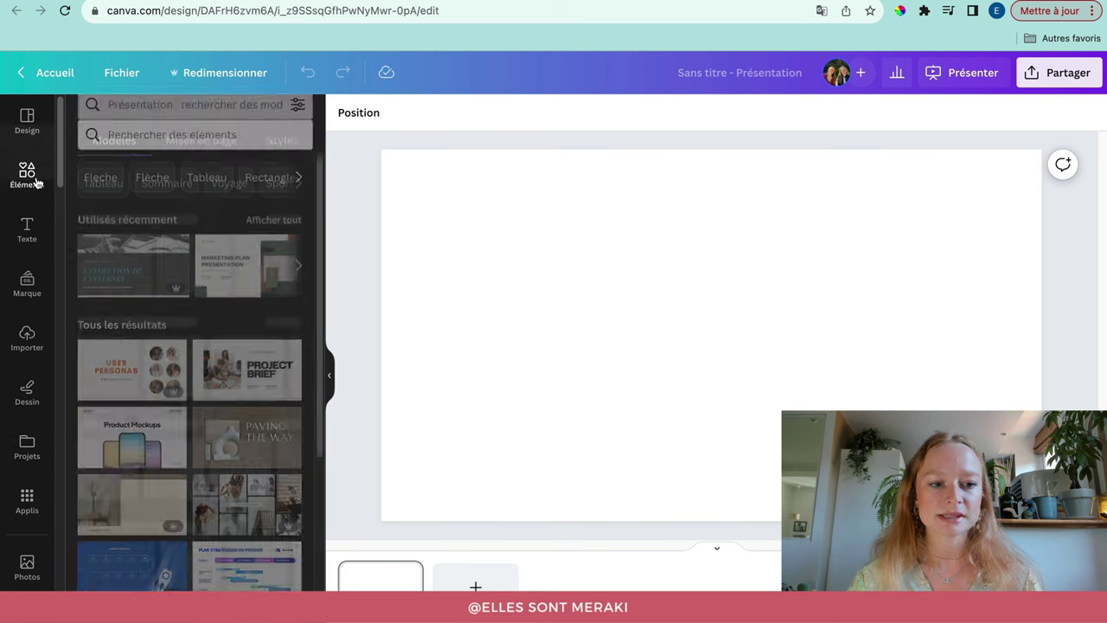
scroll(229, 379, down, 1)
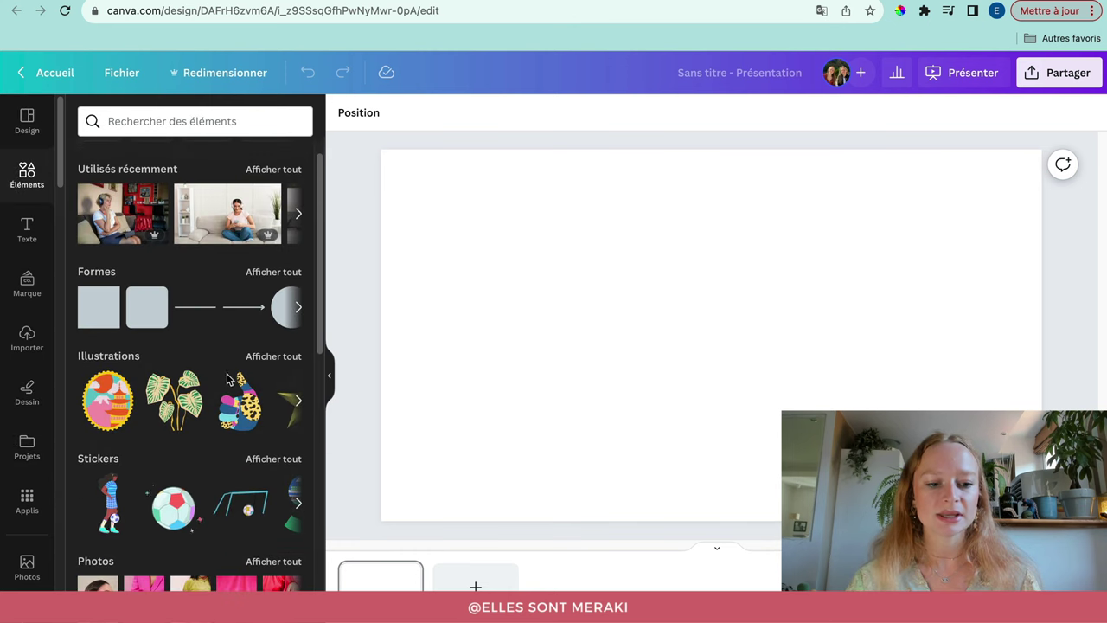
scroll(229, 379, down, 3)
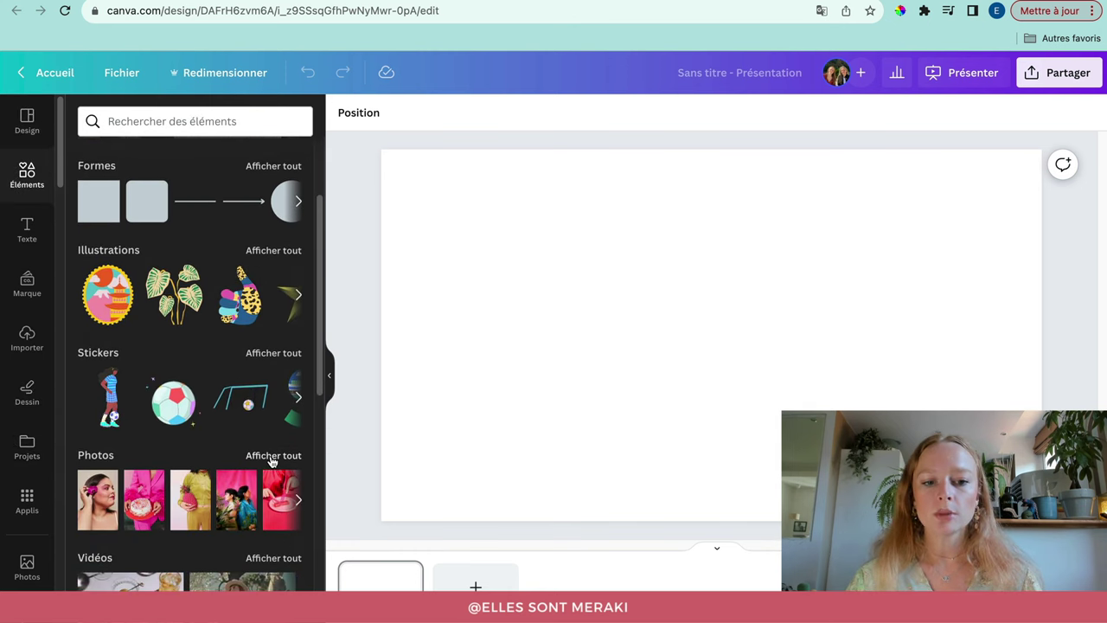
click(271, 457)
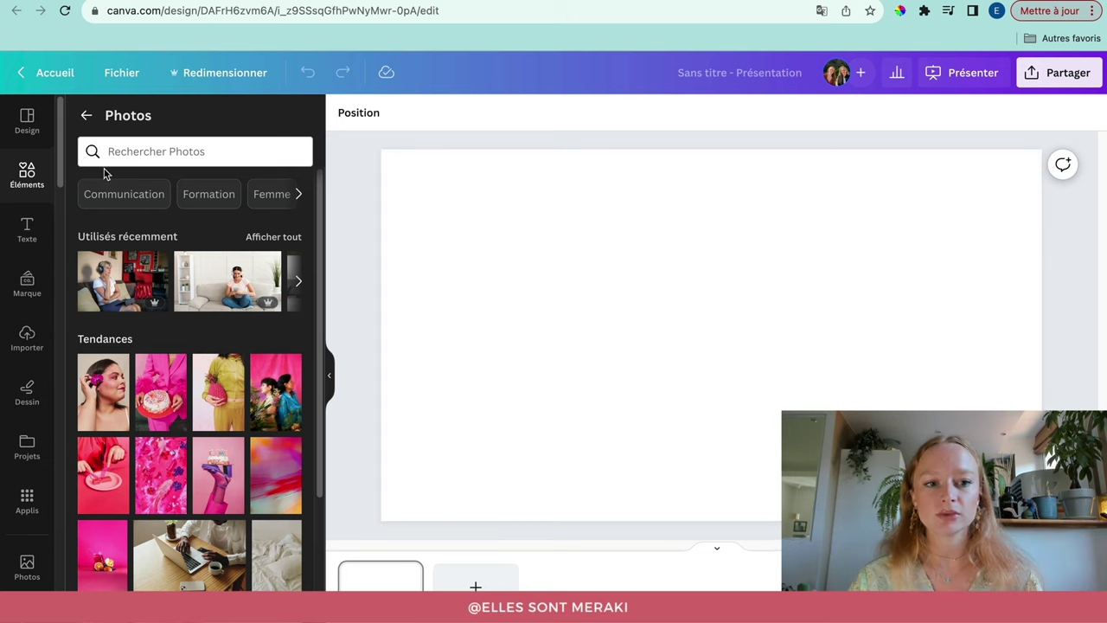
click(124, 161)
text(nutr)
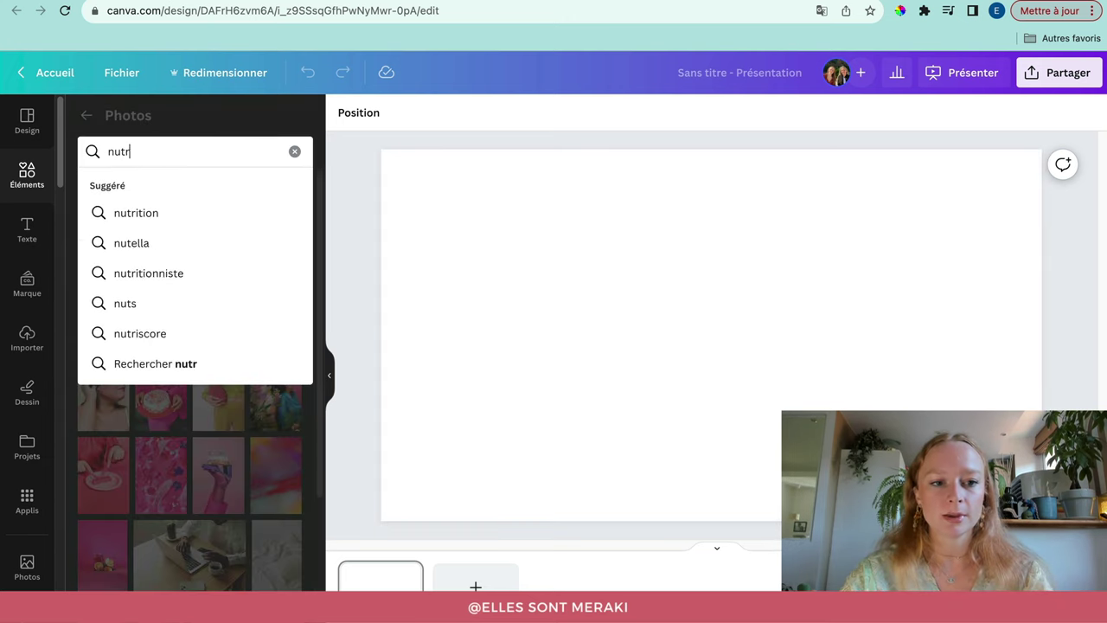
text(ition)
key(Return)
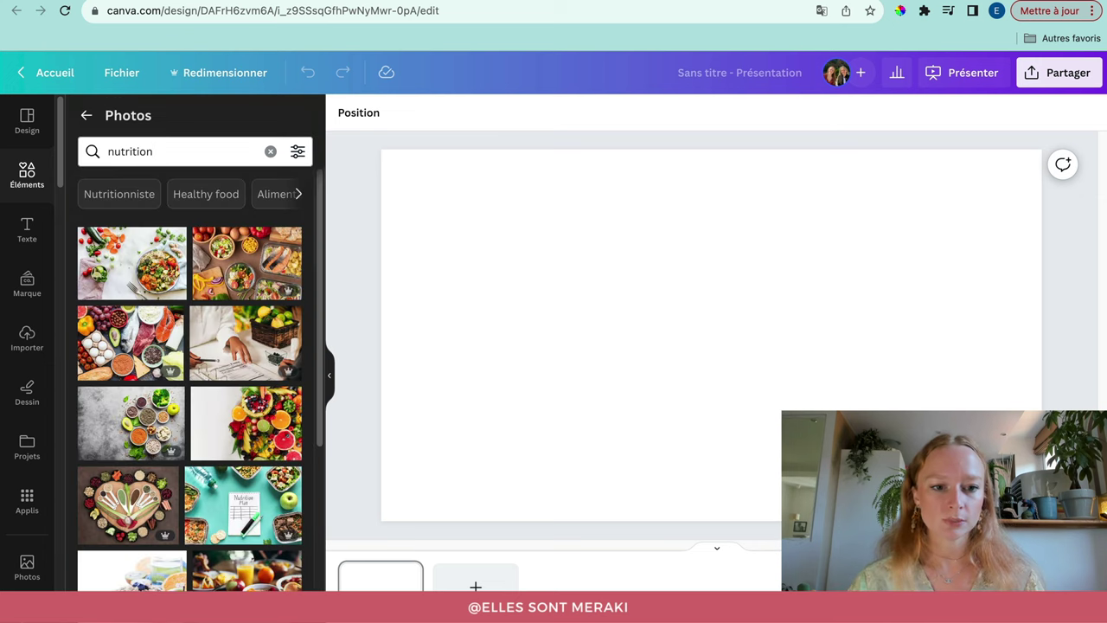
drag(132, 262, 410, 253)
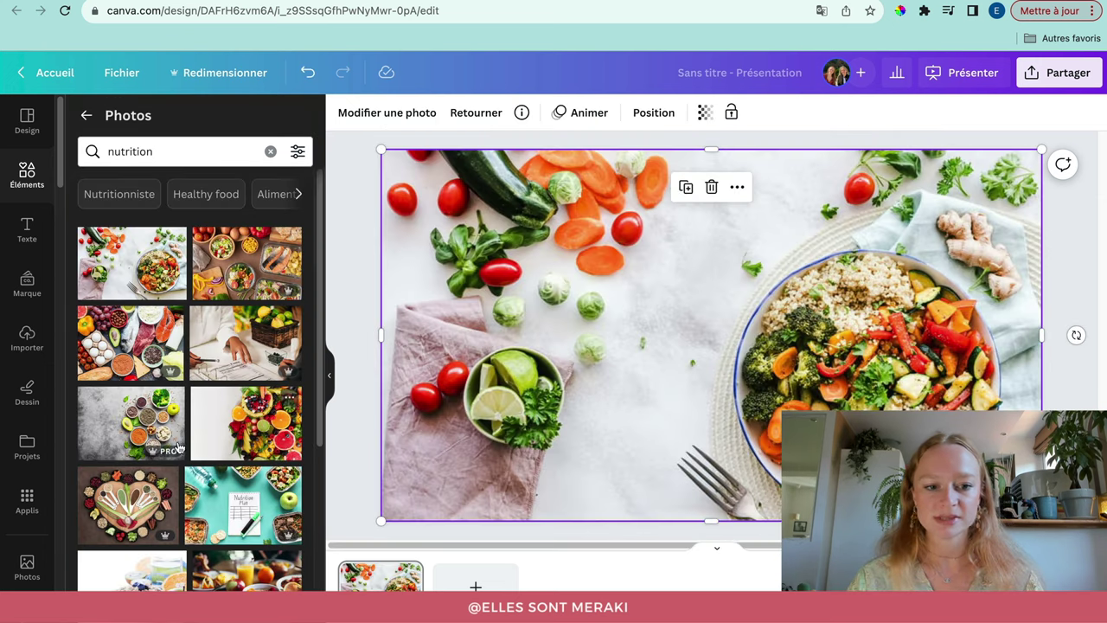
Search the photo elements for "coaching" and browse the results for an alternative background photo
scroll(169, 424, down, 5)
scroll(227, 546, down, 2)
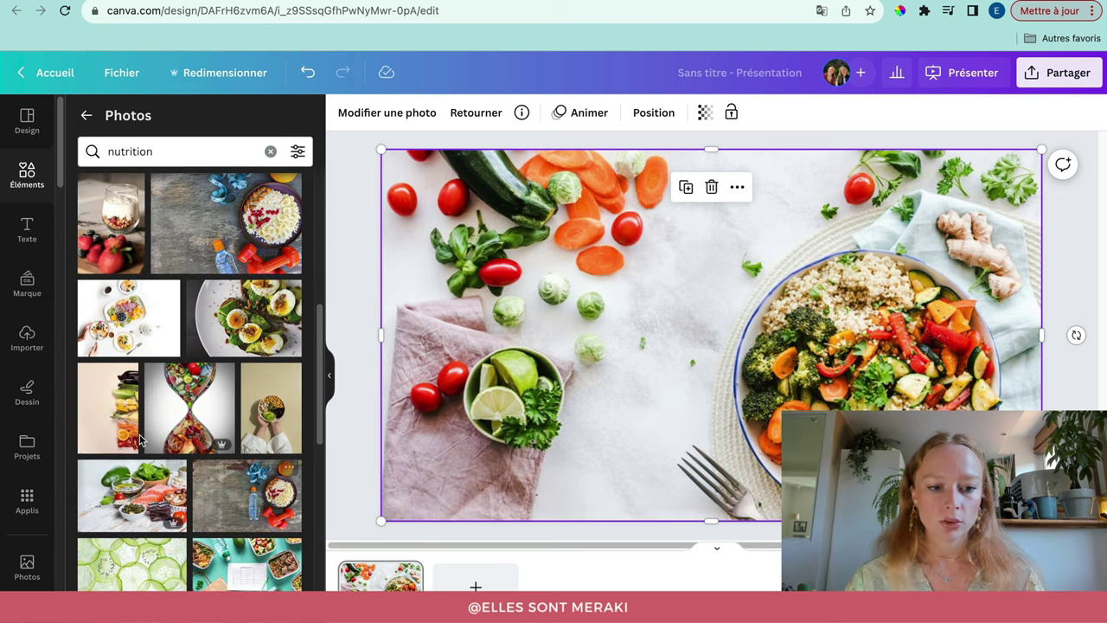
double_click(128, 153)
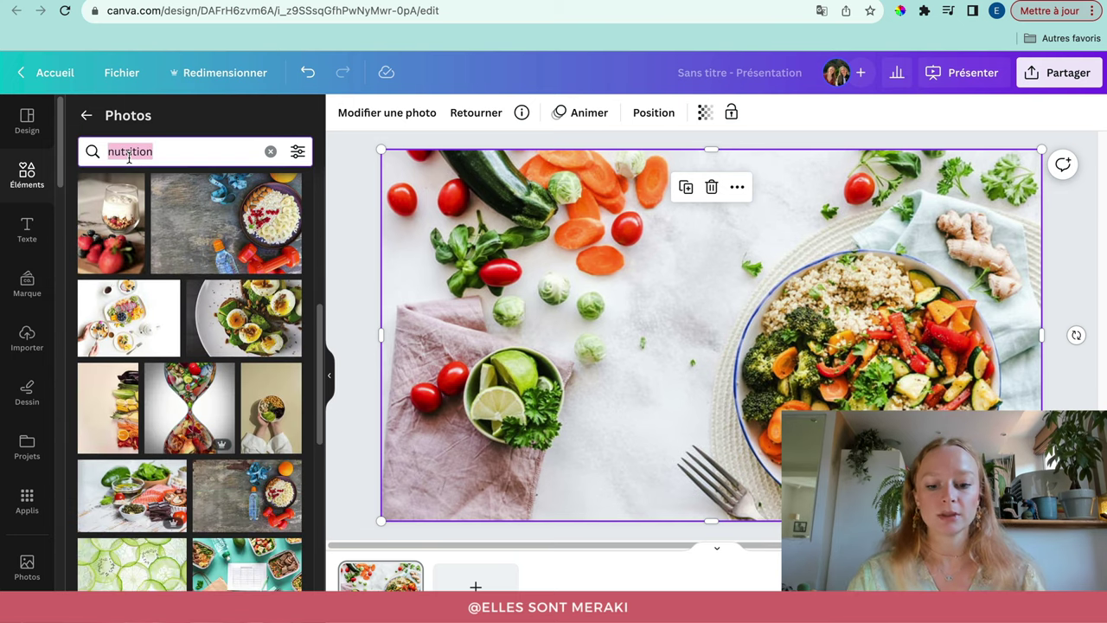
text(coaching)
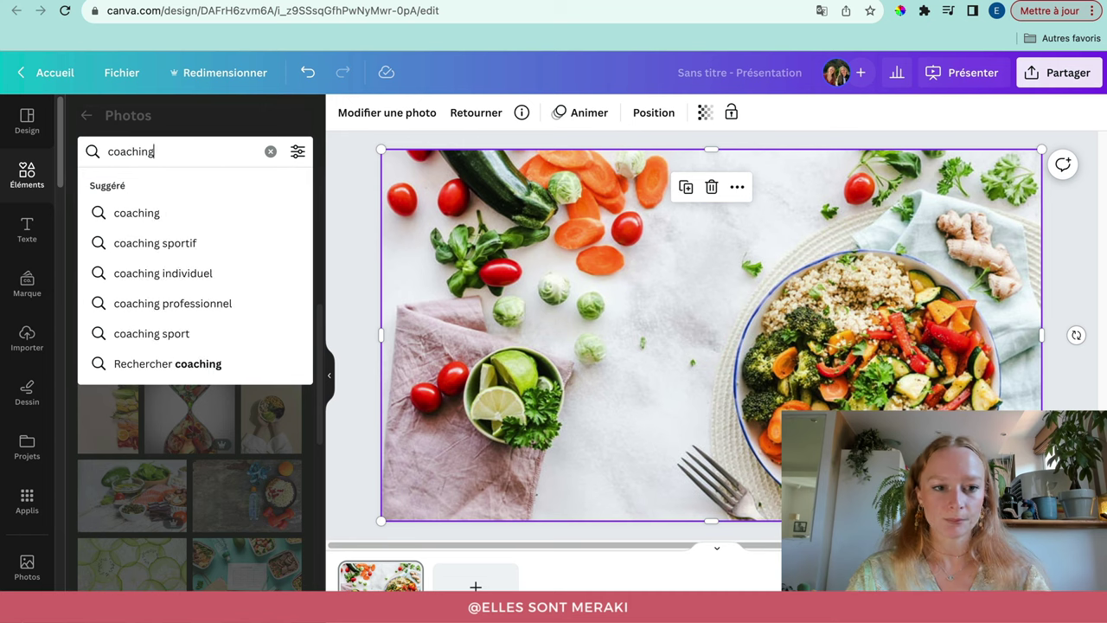
key(Return)
scroll(219, 480, down, 8)
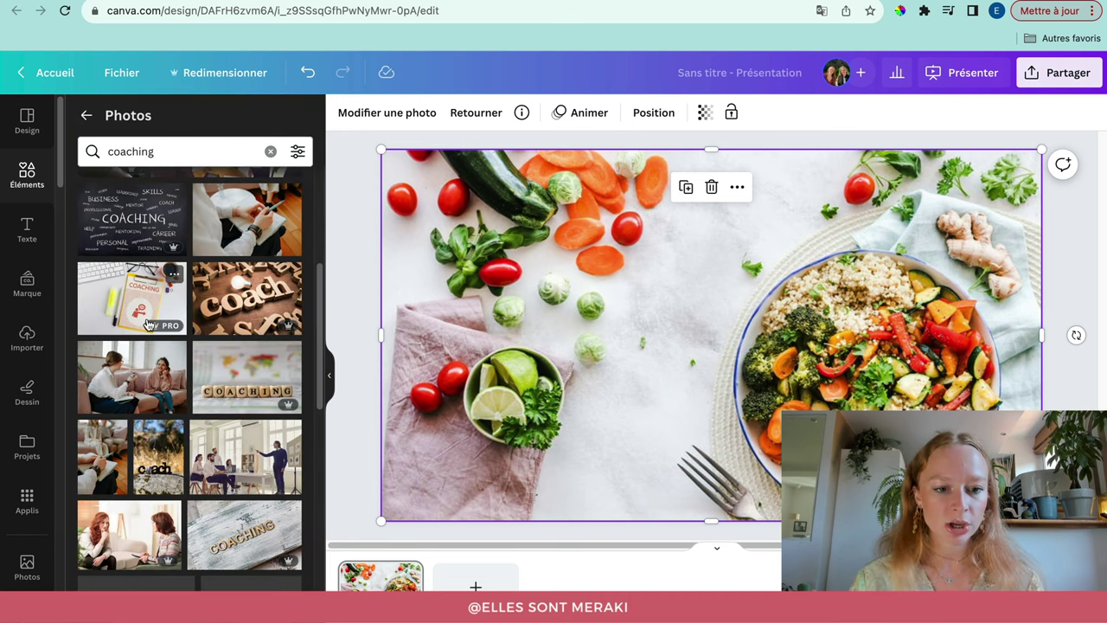
scroll(219, 481, down, 10)
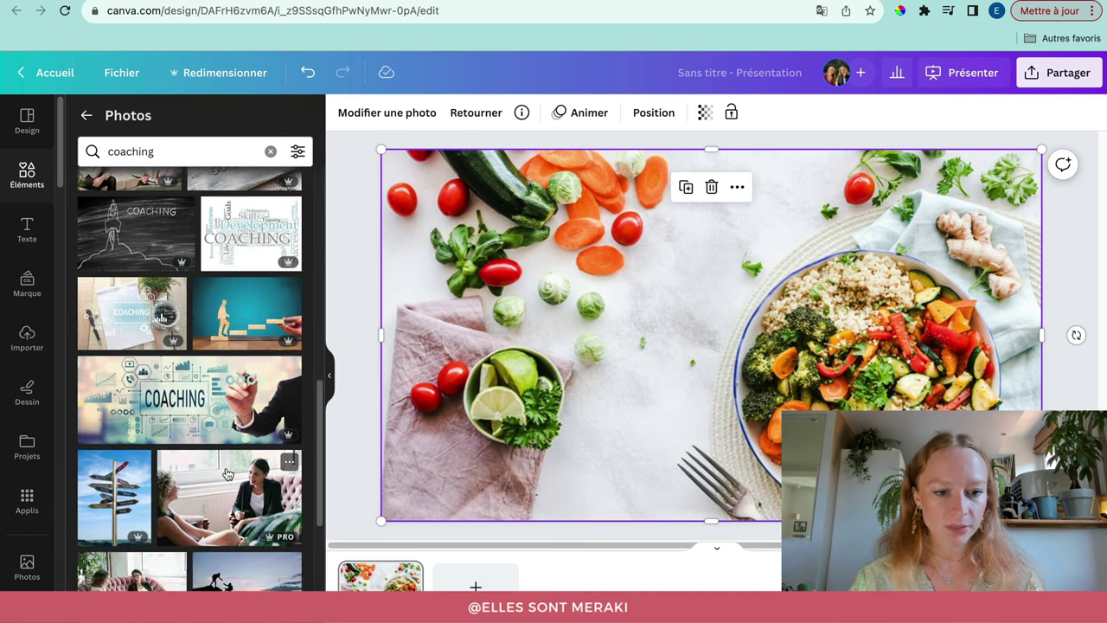
Try the photo of two climbers silhouetted at sunset as the page-filling image, and undo the replacement
drag(231, 432, 399, 269)
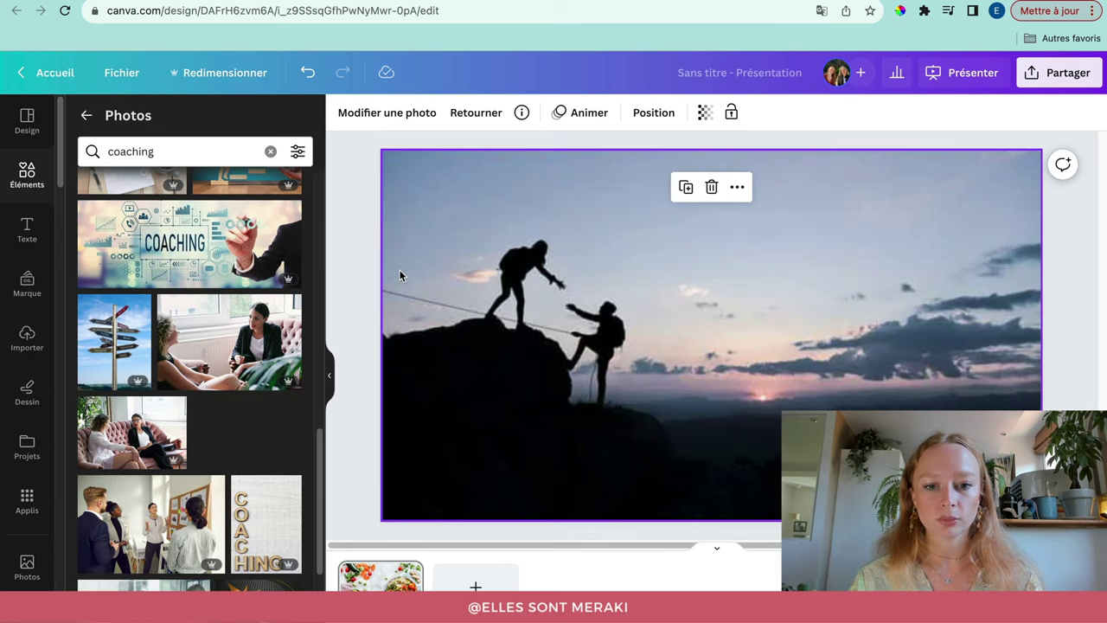
scroll(198, 431, down, 2)
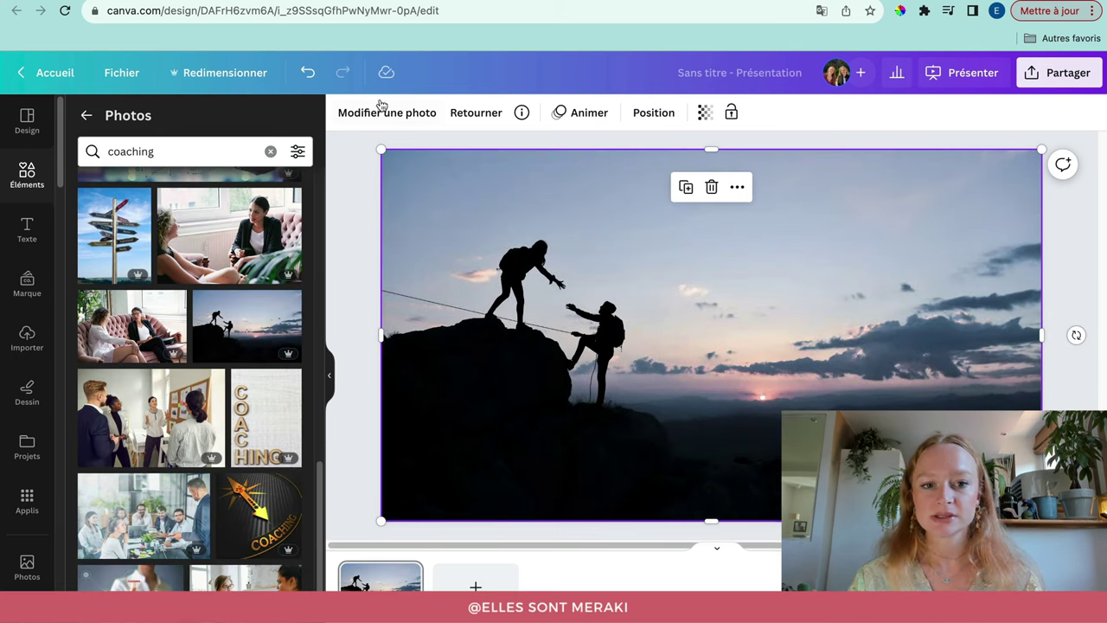
click(307, 72)
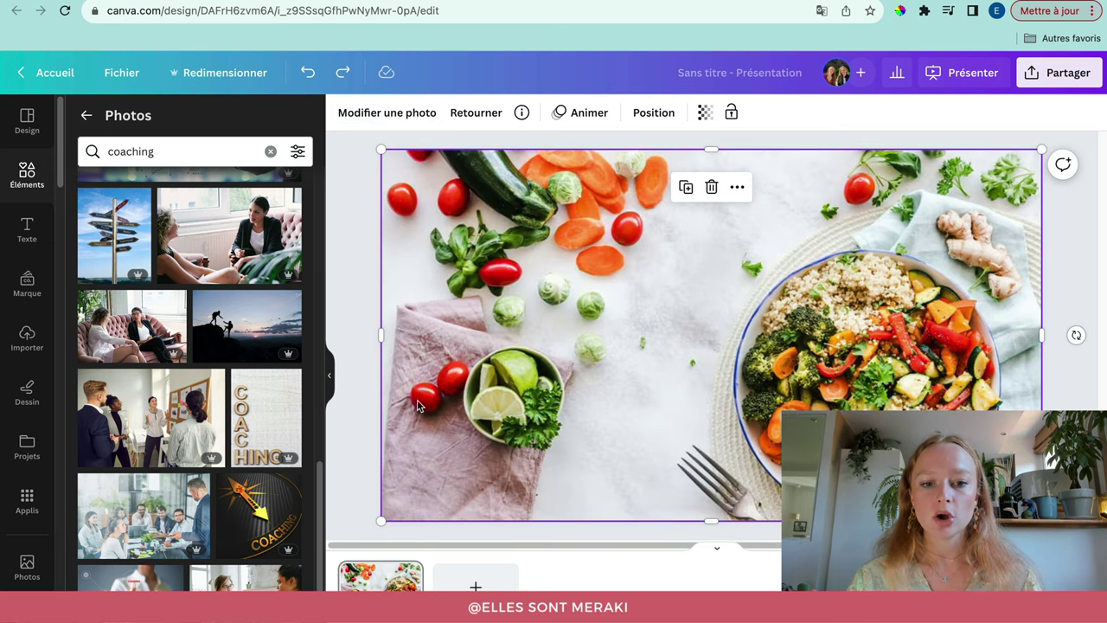
click(359, 409)
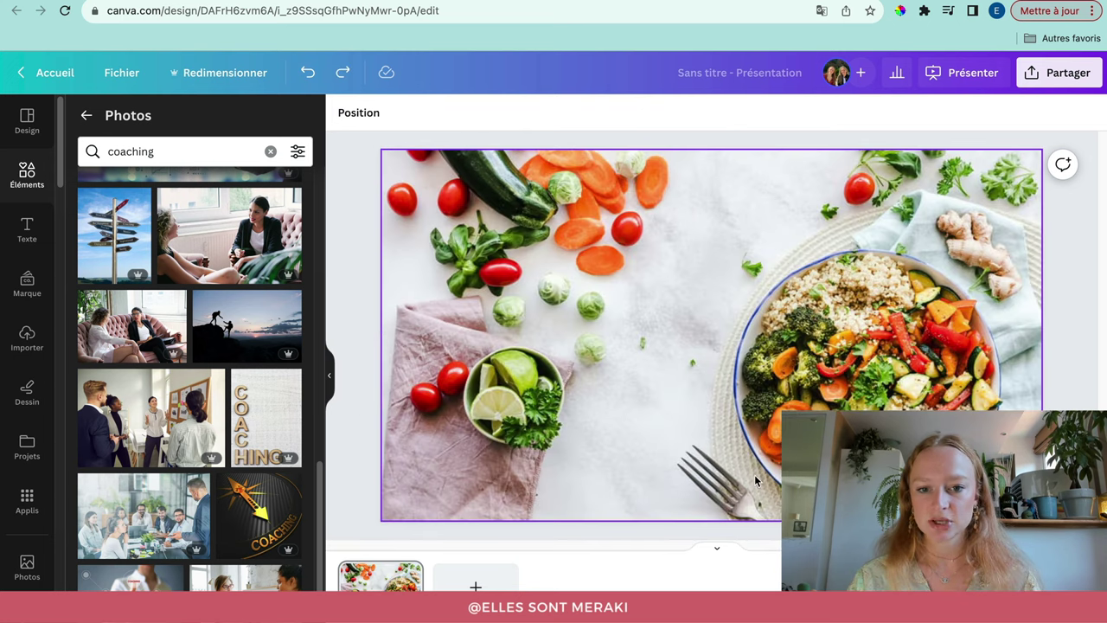
Download the vegetable bowl design as a PNG at size 1 (1920 × 1080 px) and return to the systeme.io editor
click(1035, 78)
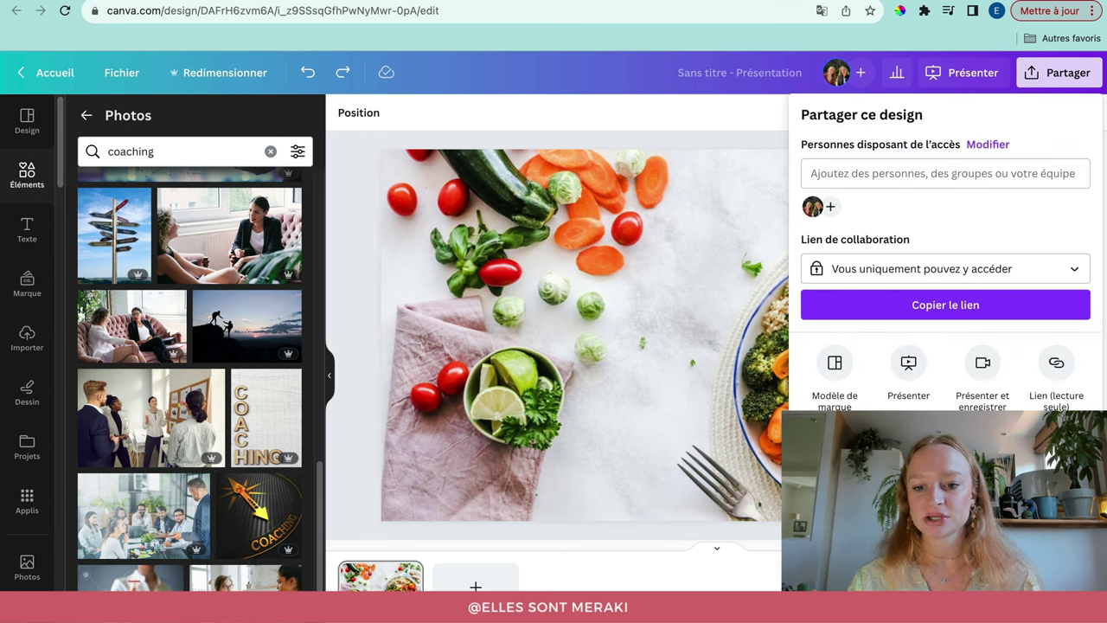
click(934, 351)
click(1076, 178)
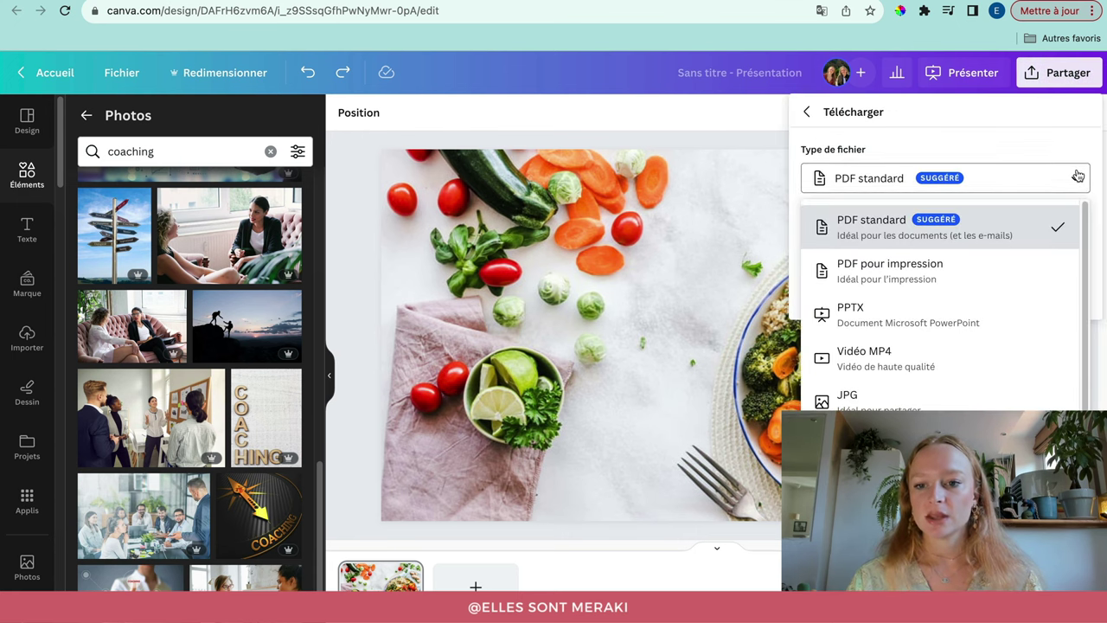
click(865, 439)
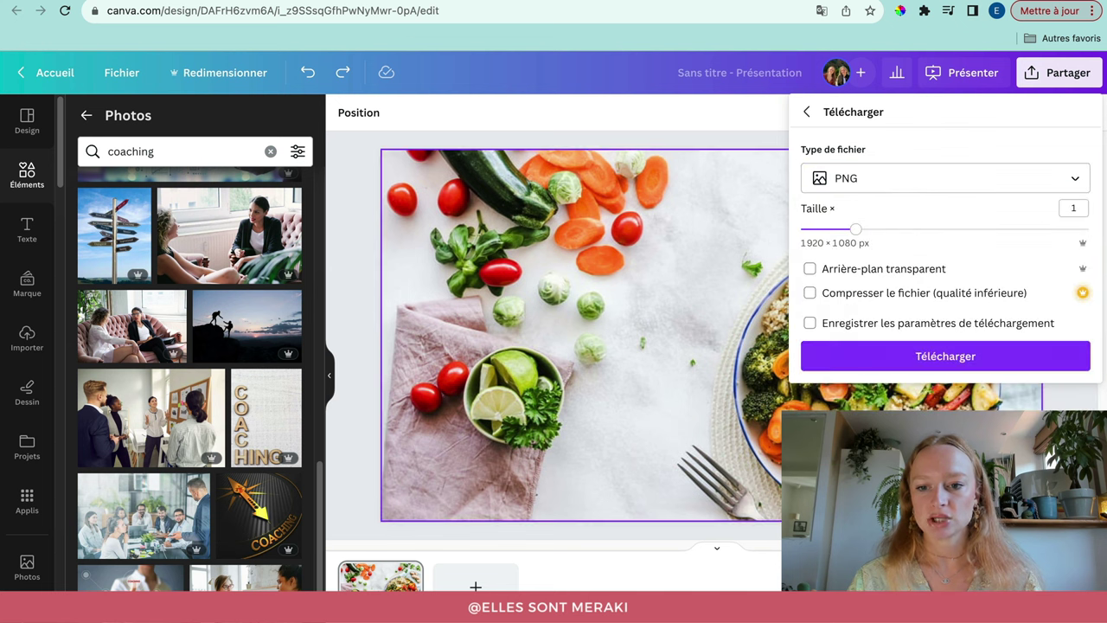
click(913, 363)
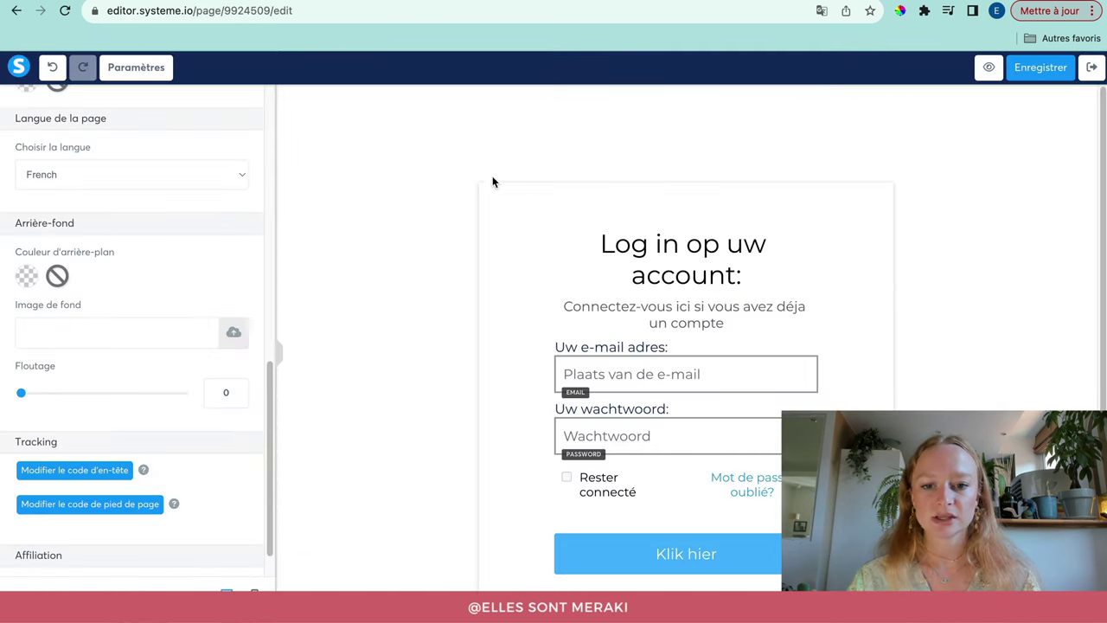
Upload the downloaded Designsanstitre18.png as the login page's background image and check it behind the login form
click(231, 343)
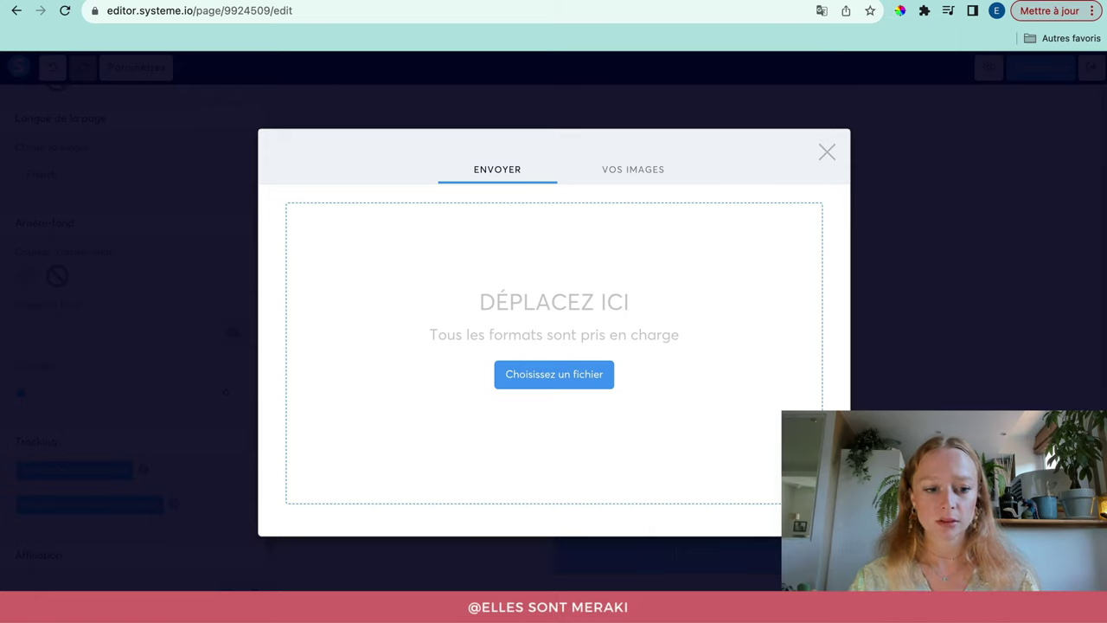
drag(1106, 250, 538, 309)
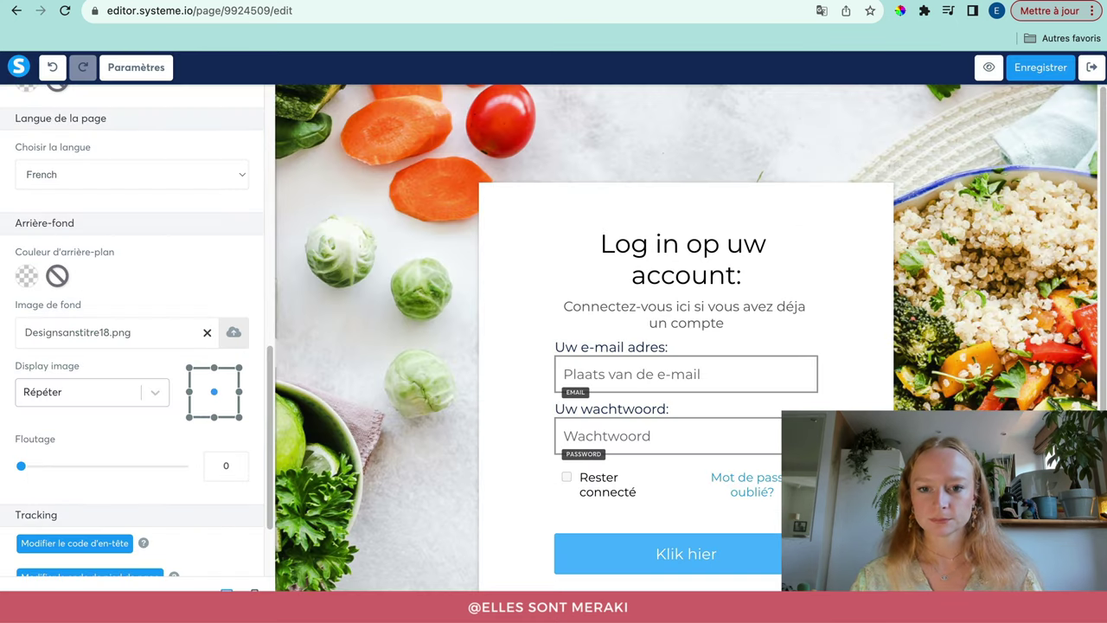
click(430, 313)
scroll(410, 338, down, 1)
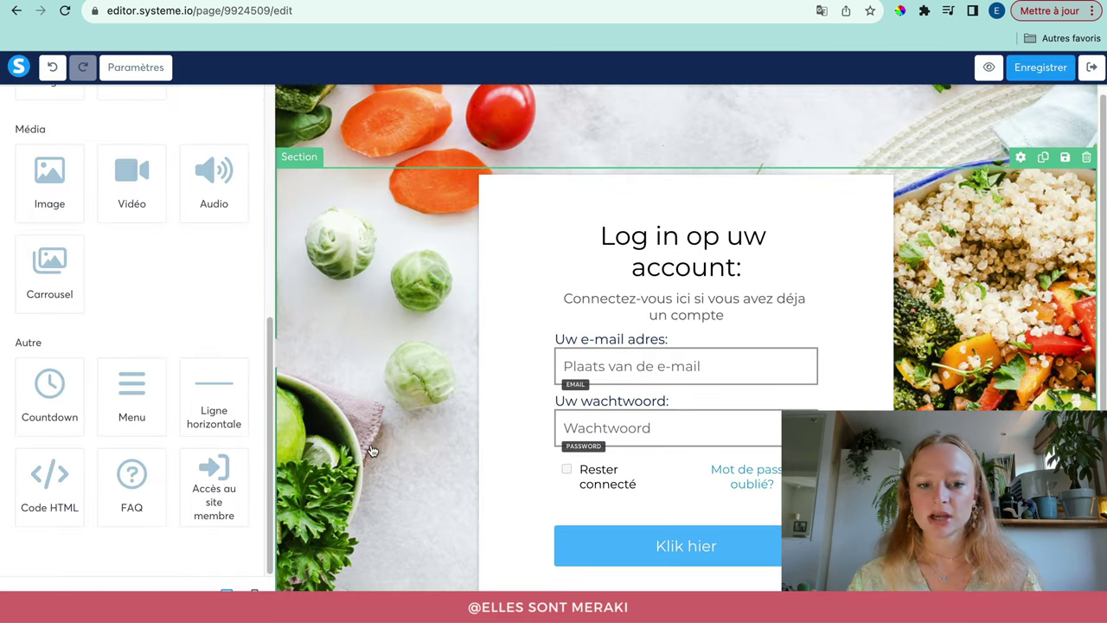
scroll(336, 188, up, 1)
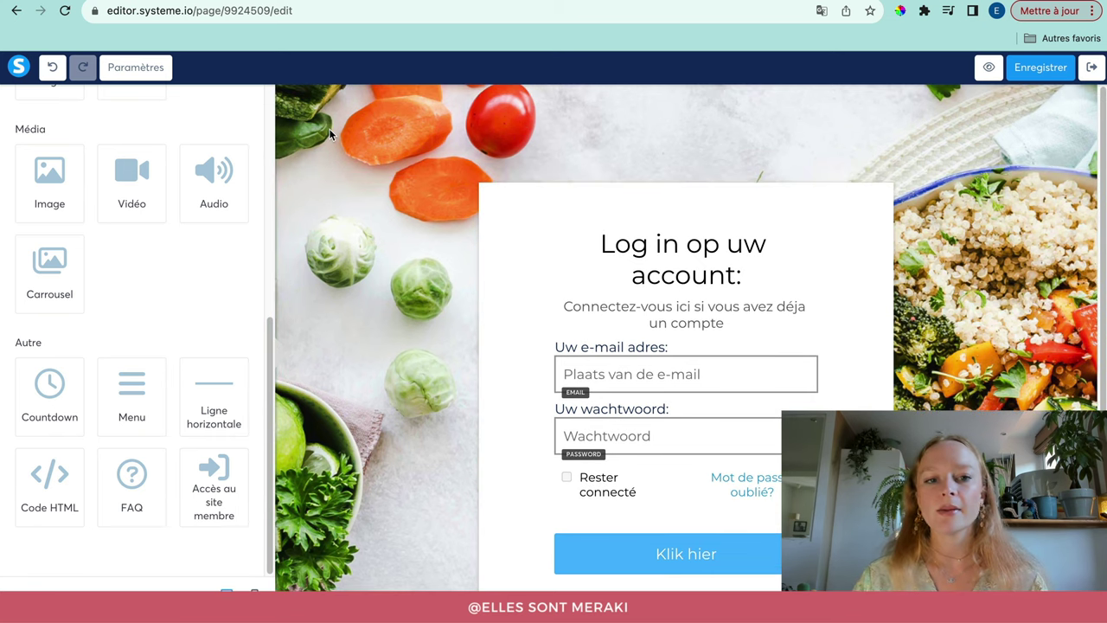
In the page settings, set the background image's display mode to Plein centre (Fixed)
click(130, 69)
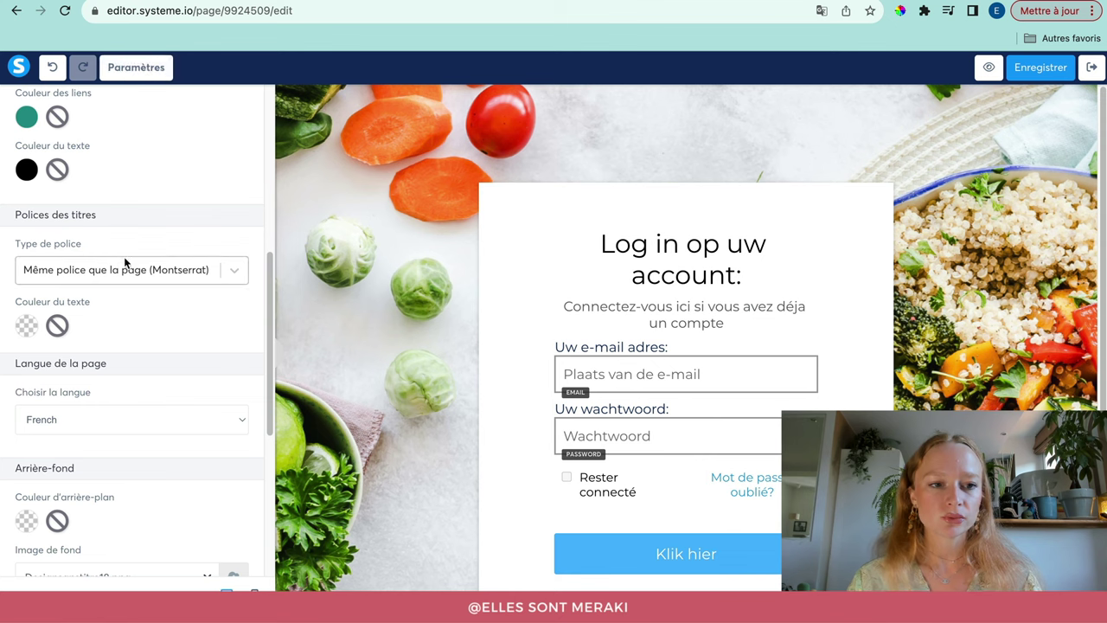
scroll(126, 256, down, 3)
scroll(127, 264, down, 3)
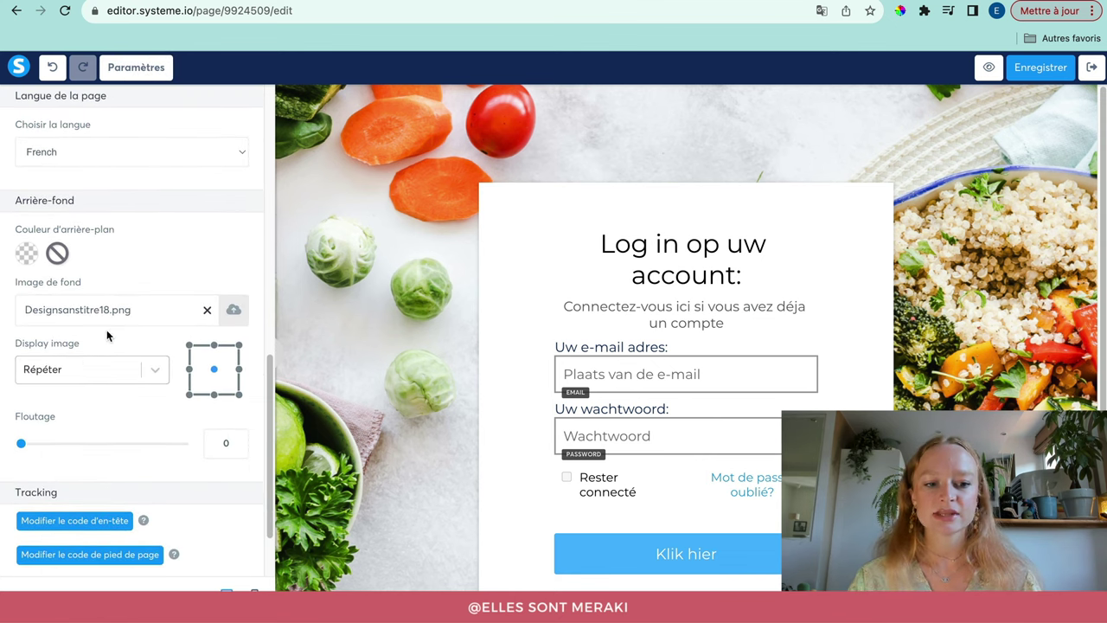
scroll(78, 371, down, 1)
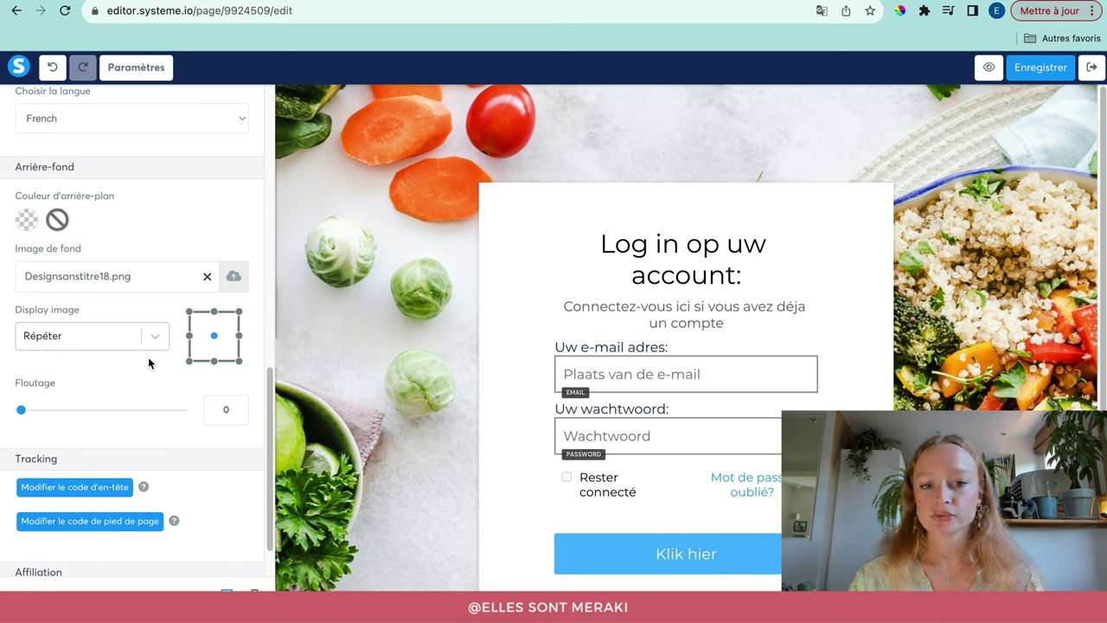
click(163, 339)
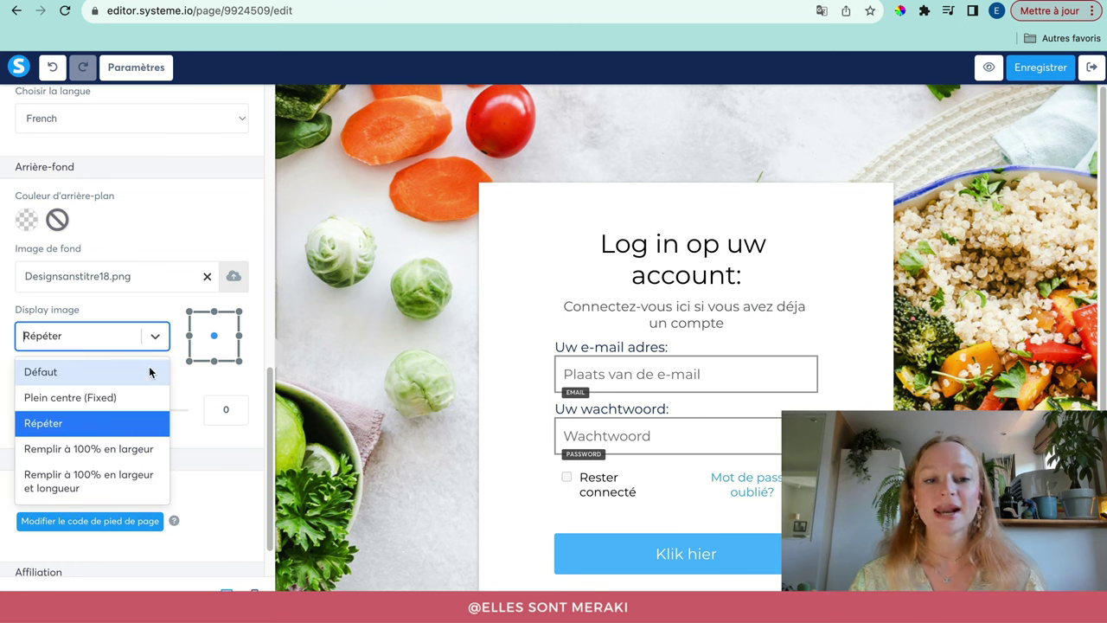
click(66, 398)
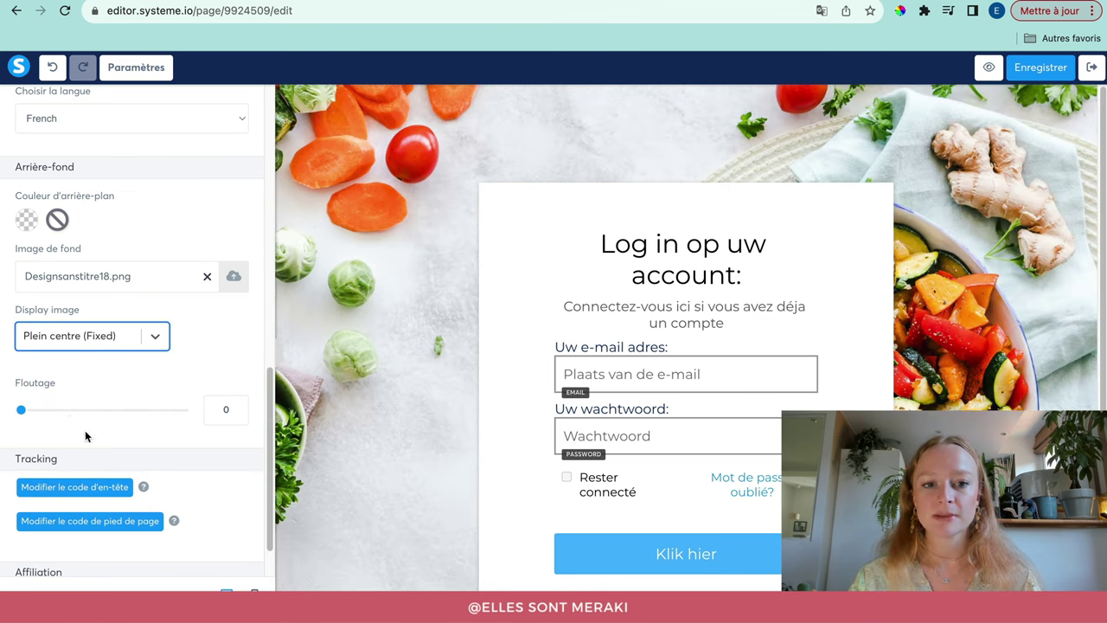
Try the background display modes Répéter, Remplir à 100% en largeur, and Remplir à 100% en largeur et longueur
click(156, 337)
click(137, 423)
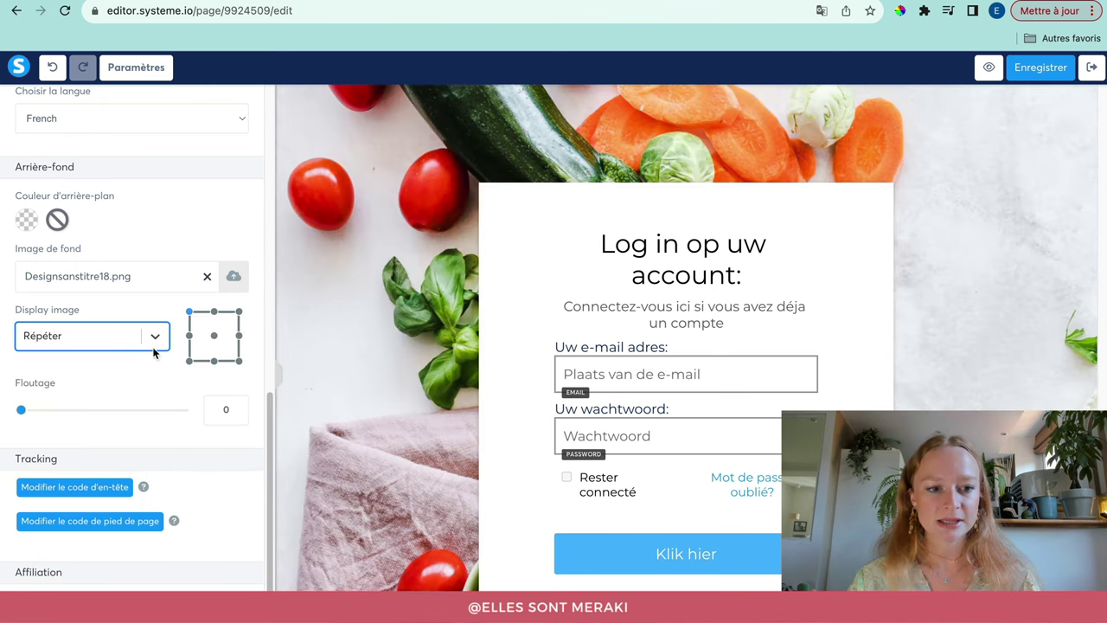
click(154, 346)
click(120, 450)
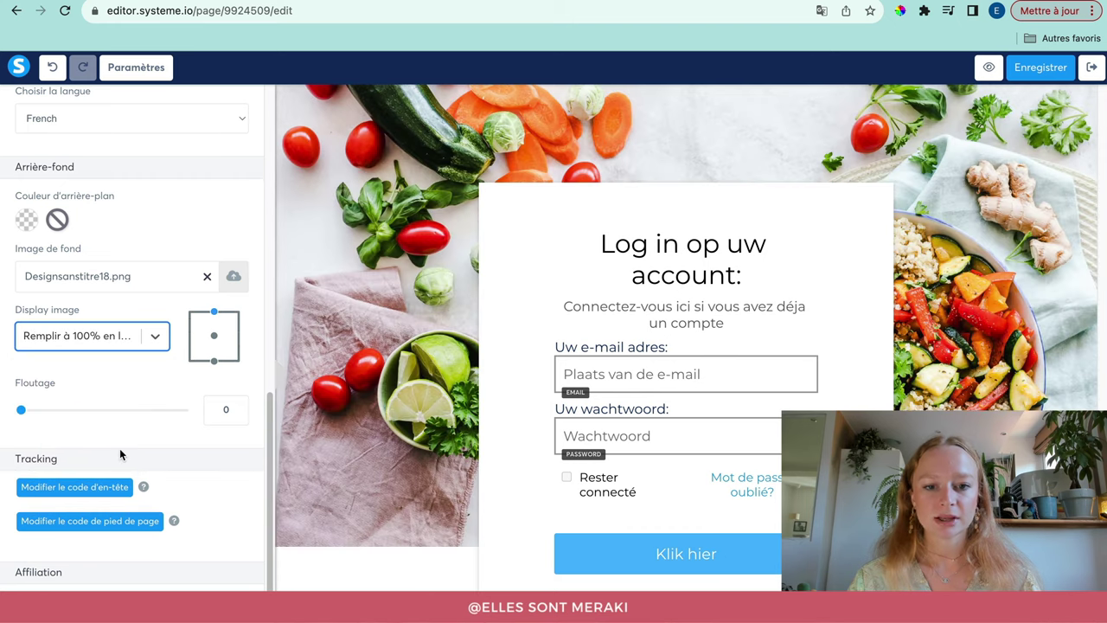
click(143, 340)
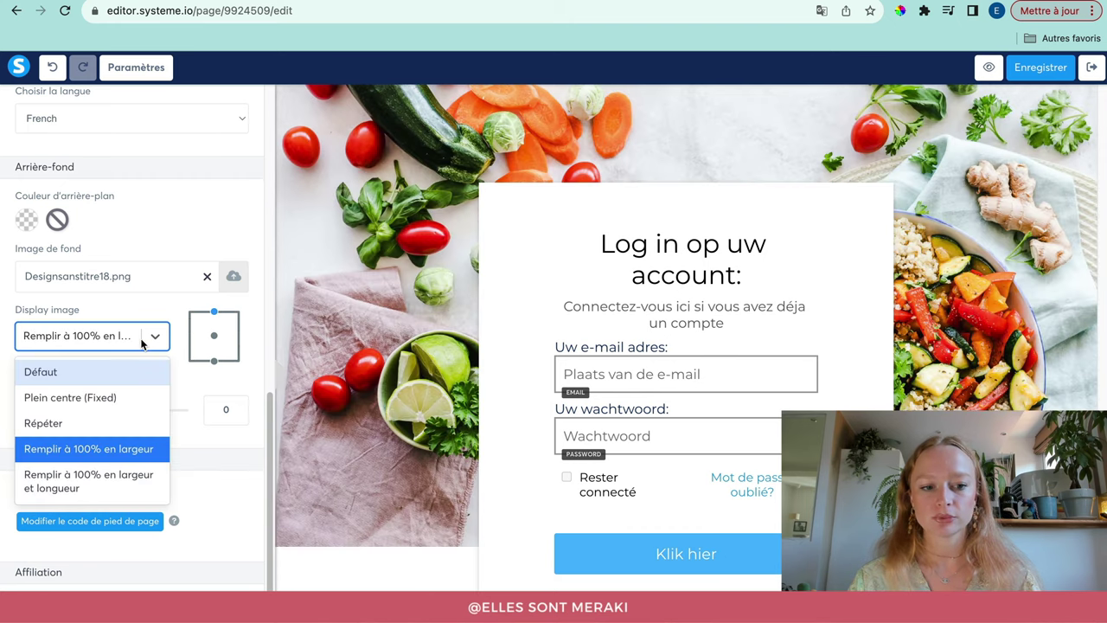
key(Escape)
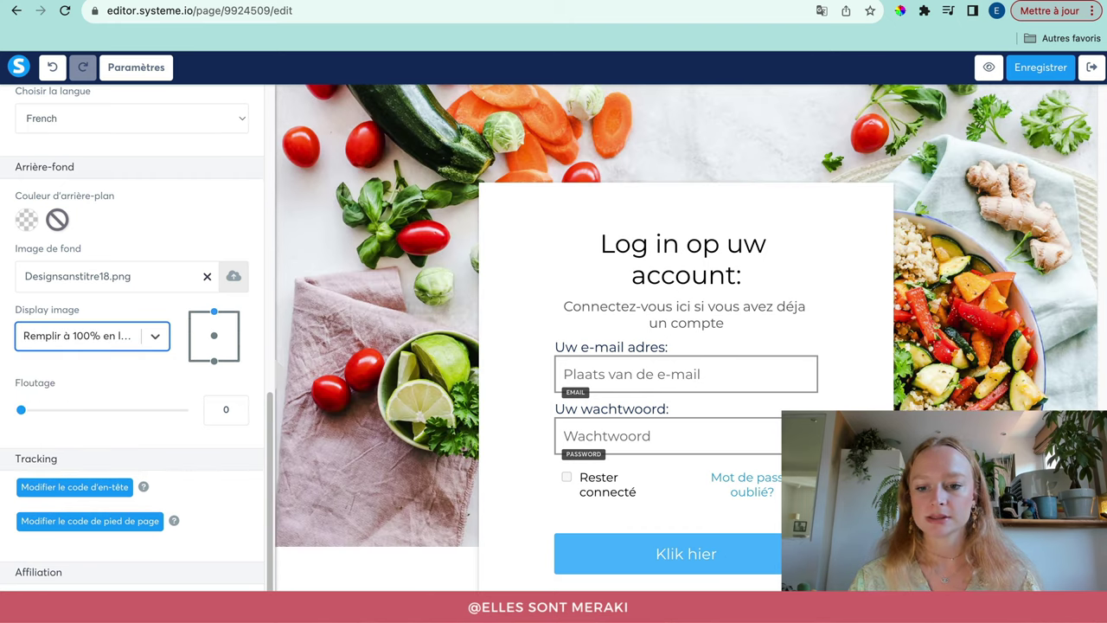
click(146, 337)
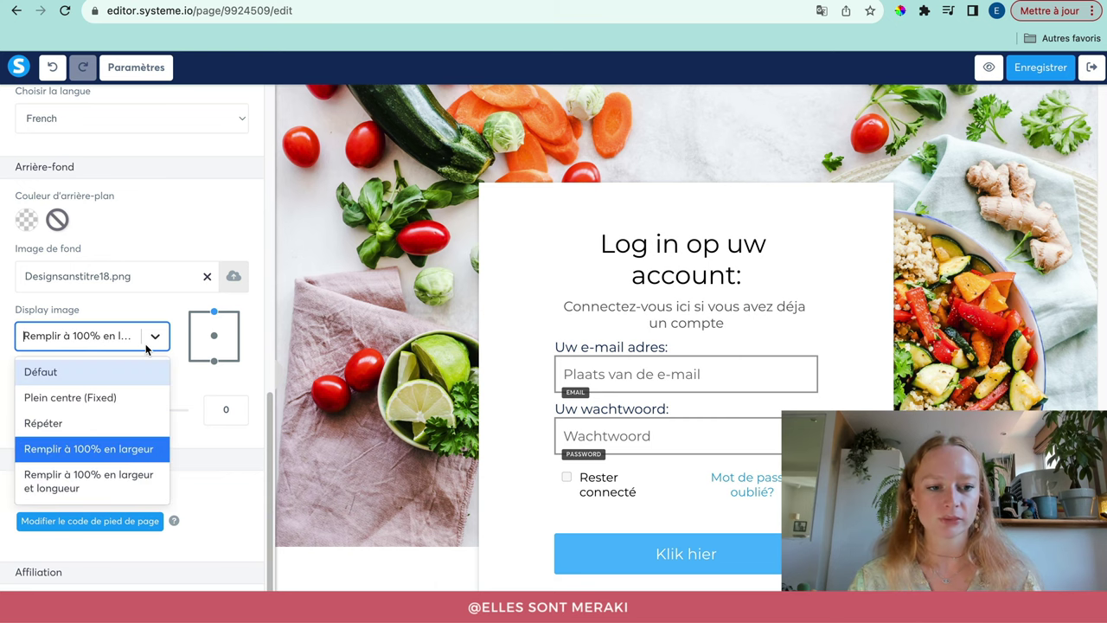
click(92, 486)
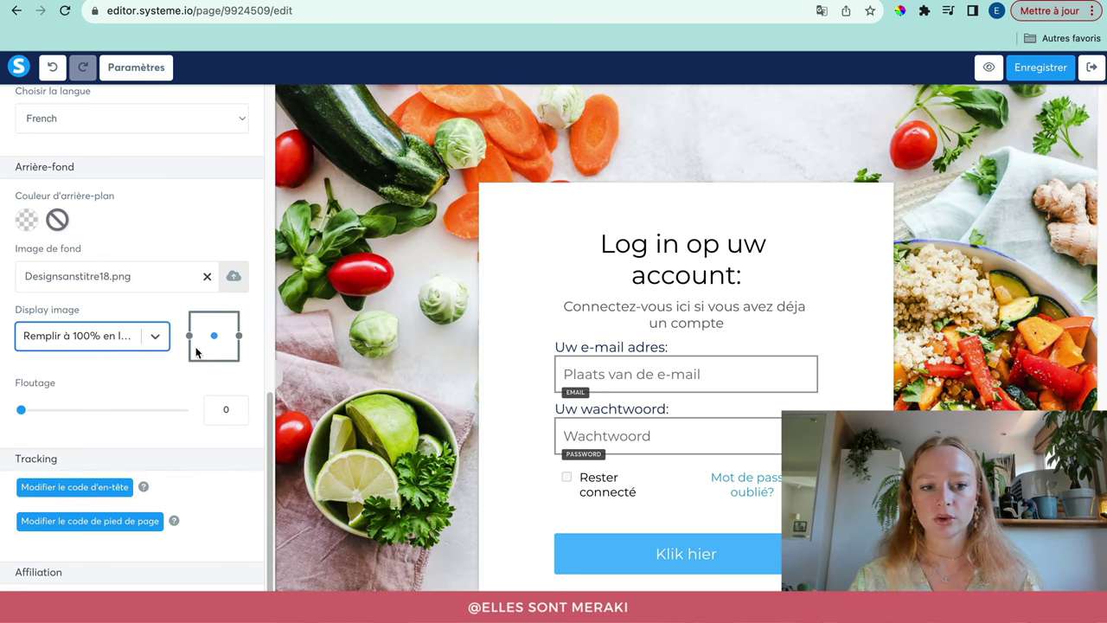
Switch the background image's display back to Plein centre (Fixed) and set its blur (Floutage) to 3
click(156, 337)
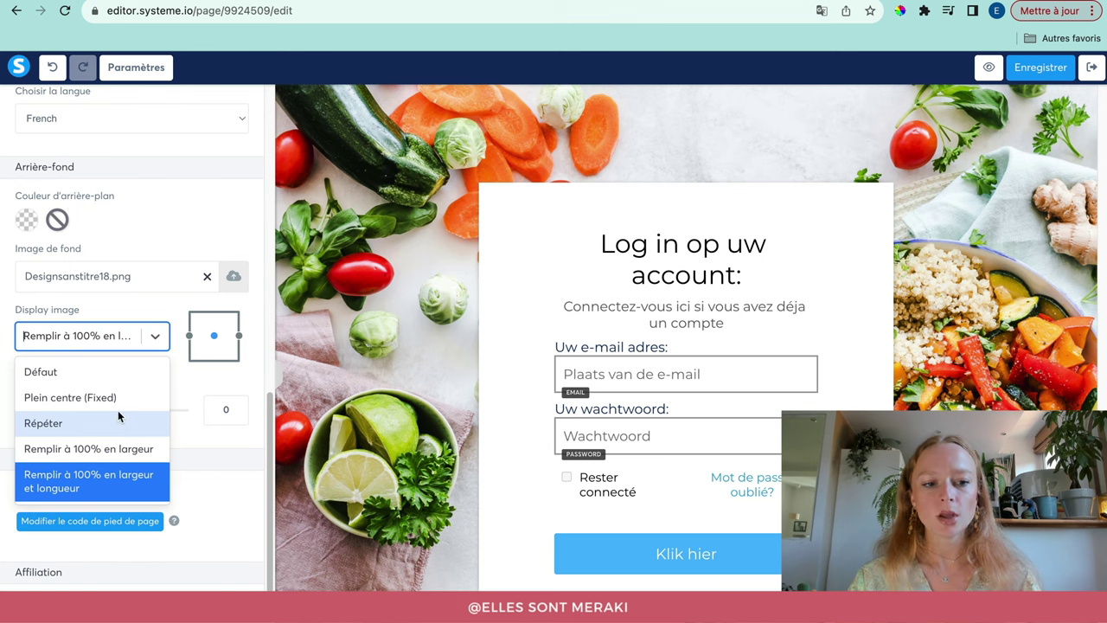
click(86, 400)
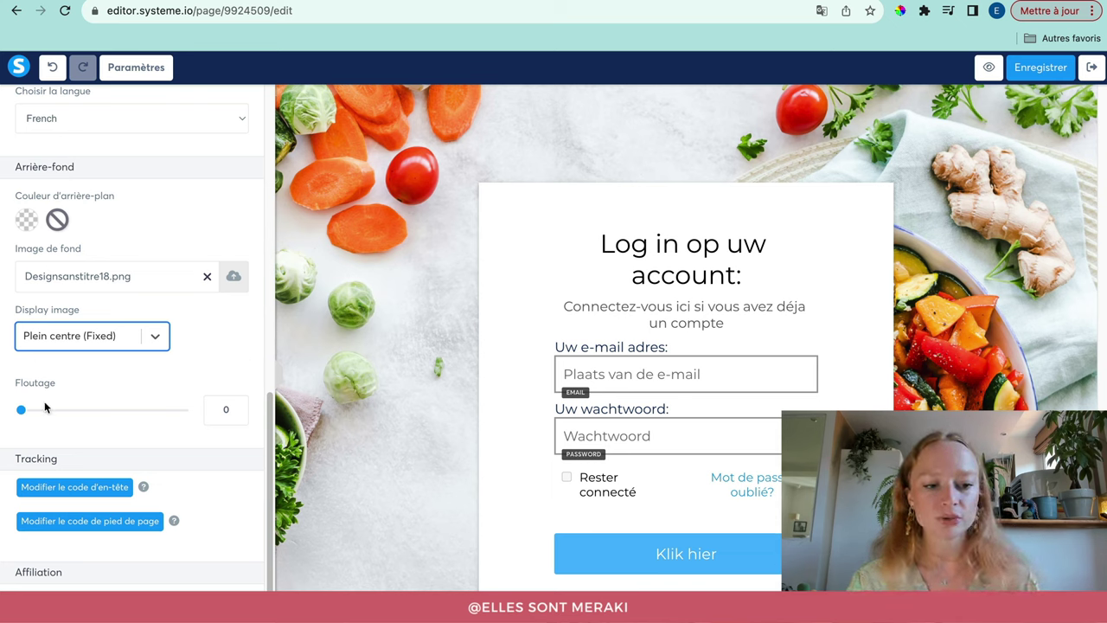
drag(24, 418, 69, 418)
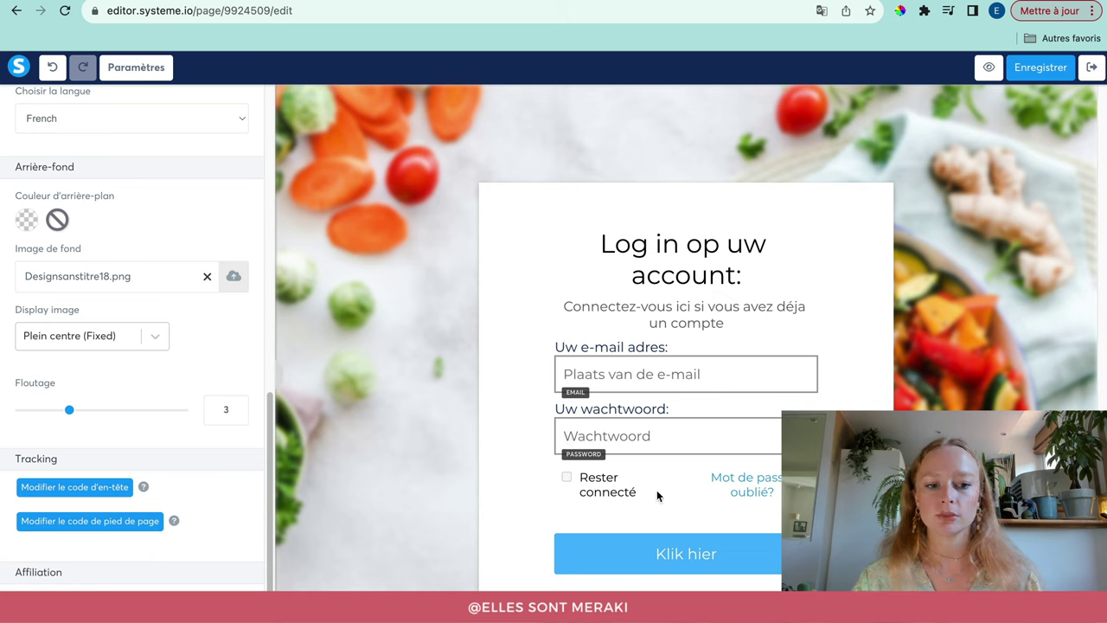
Replace the login form's heading with "Connectez-vous à votre espace !"
scroll(132, 317, up, 10)
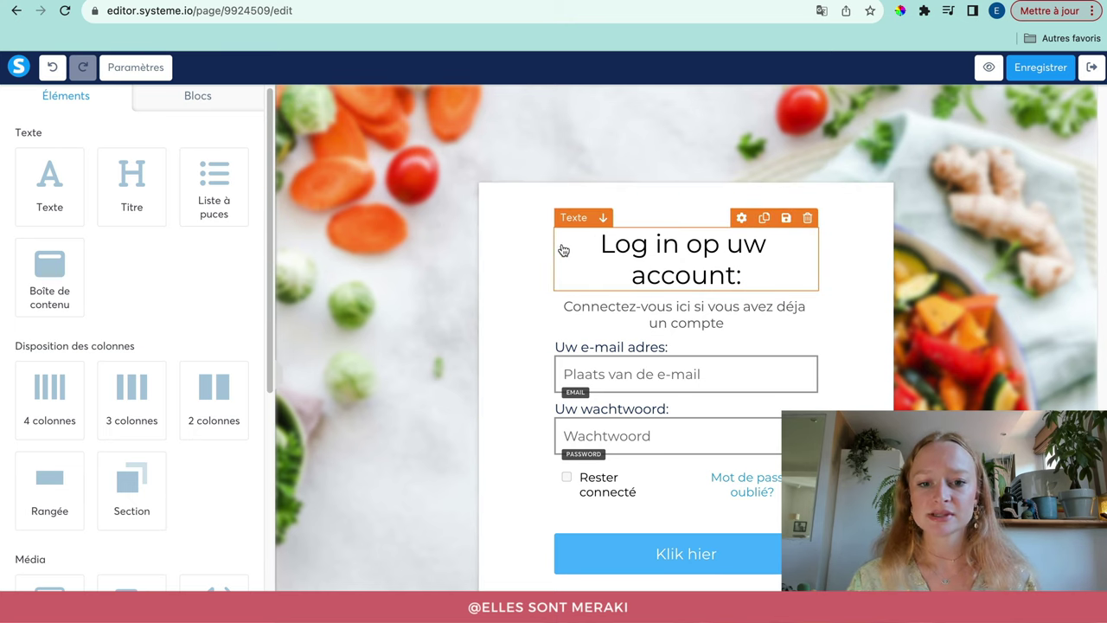
click(588, 249)
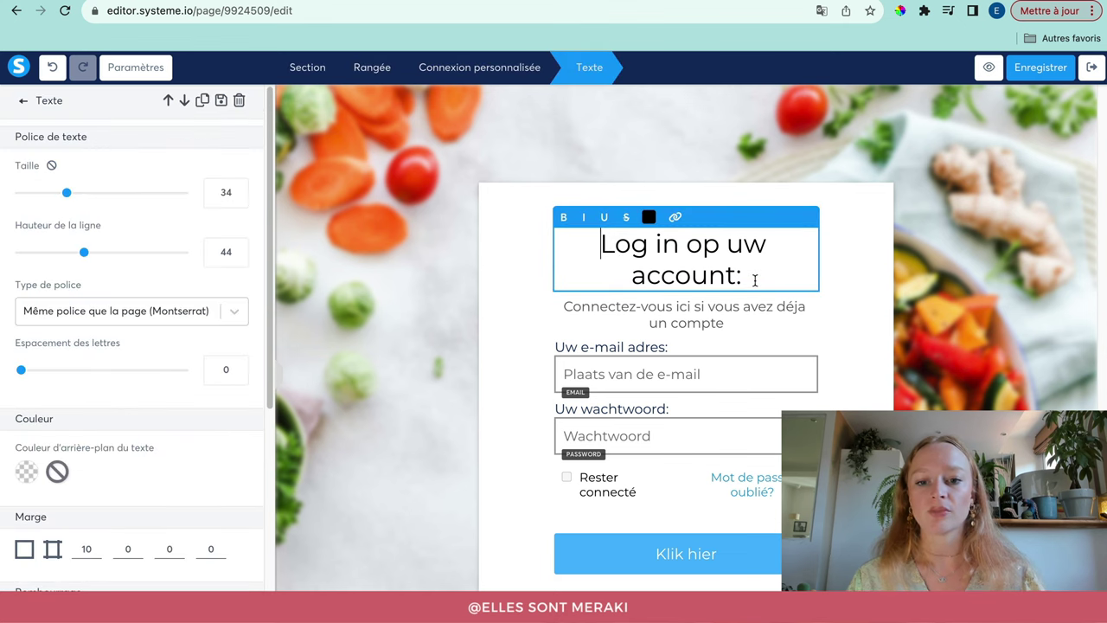
key(ctrl+a)
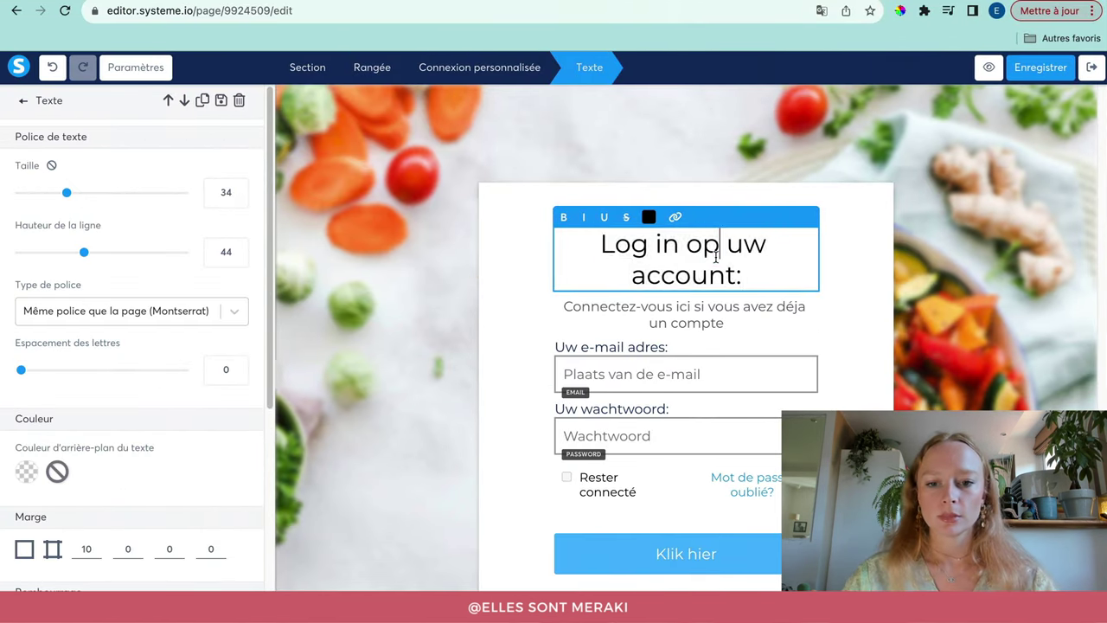
text(Connectez-vo)
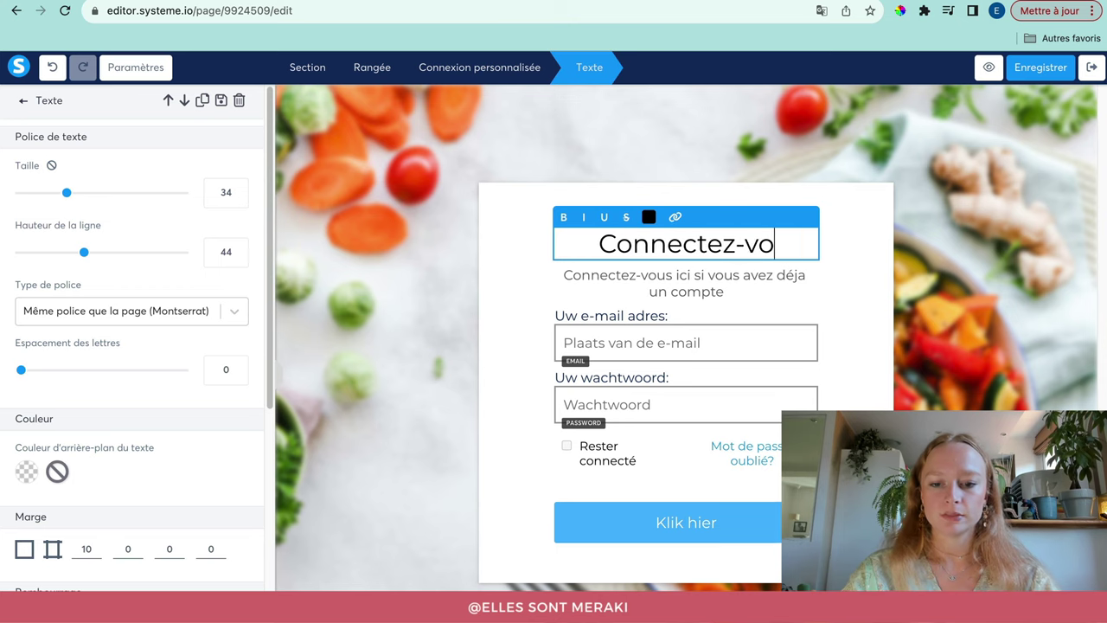
text(us à votre espace !)
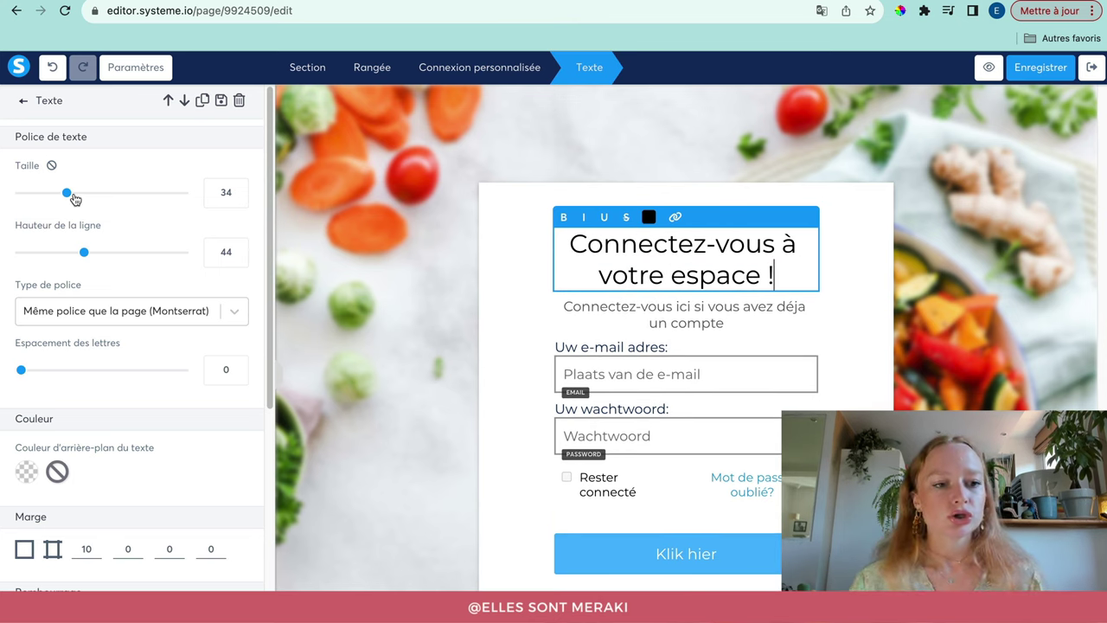
Set the form heading's text size to 20 and make it bold
drag(68, 193, 42, 196)
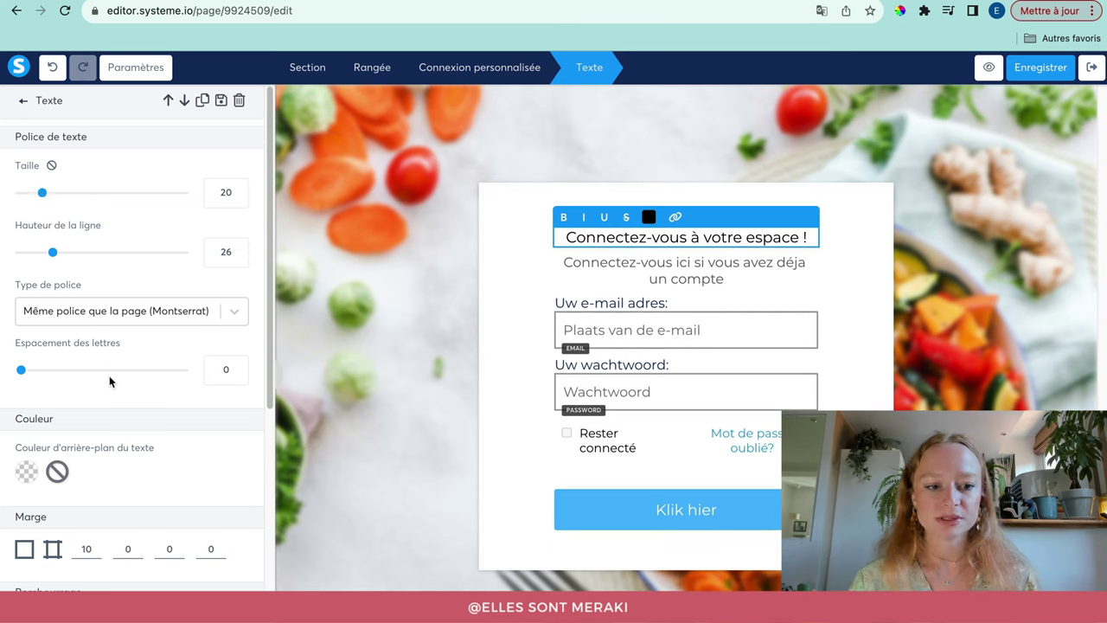
triple_click(601, 240)
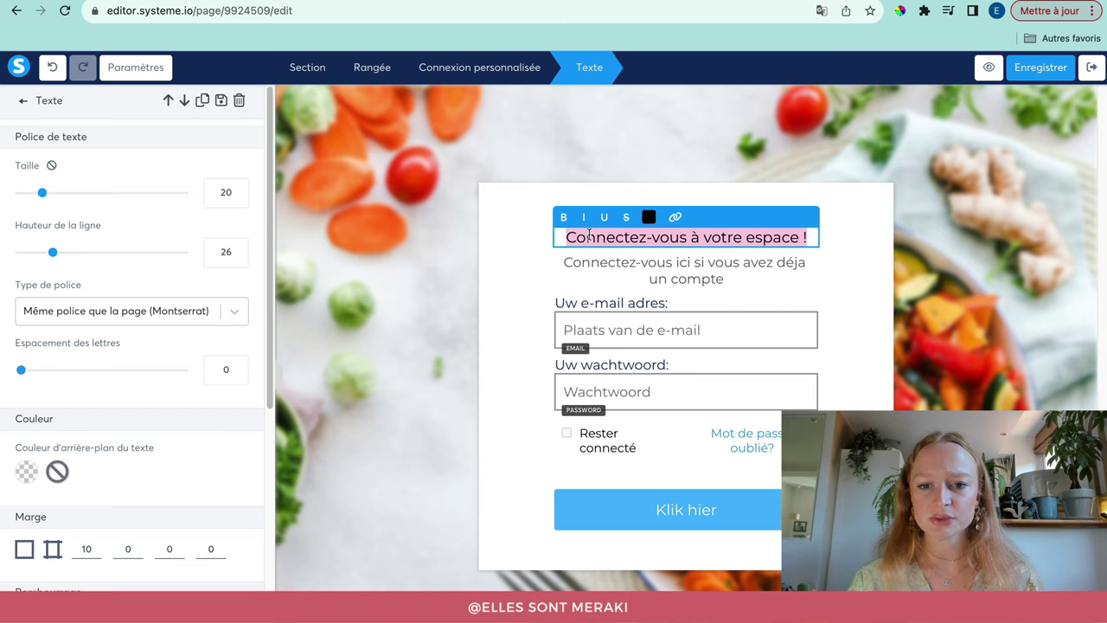
click(564, 218)
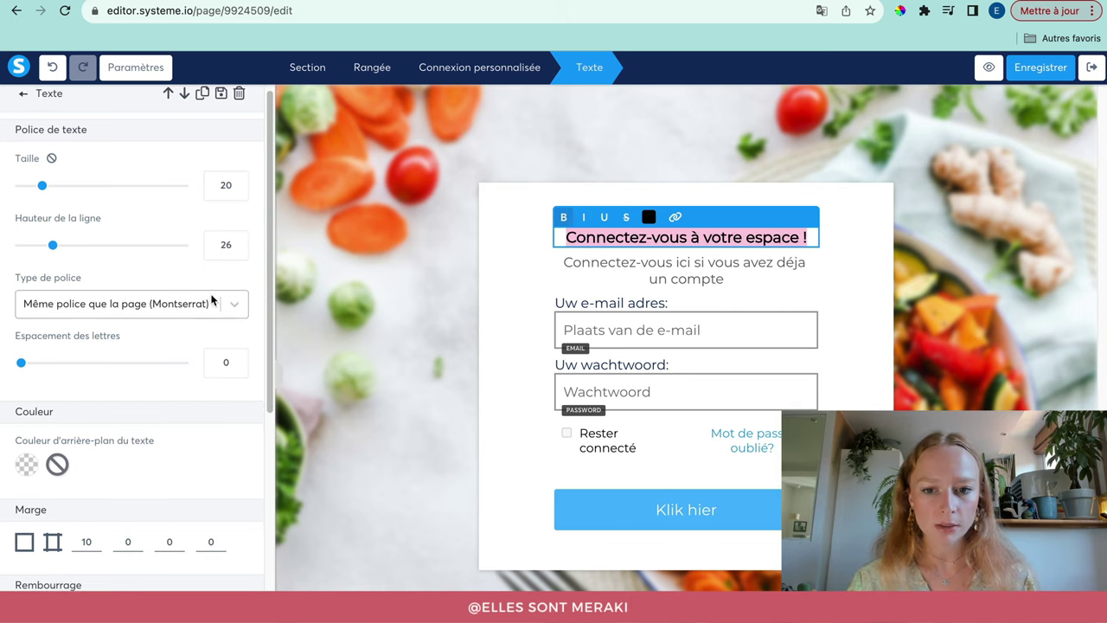
Change the heading's font type to Polices Google and choose Montserrat
scroll(212, 300, down, 1)
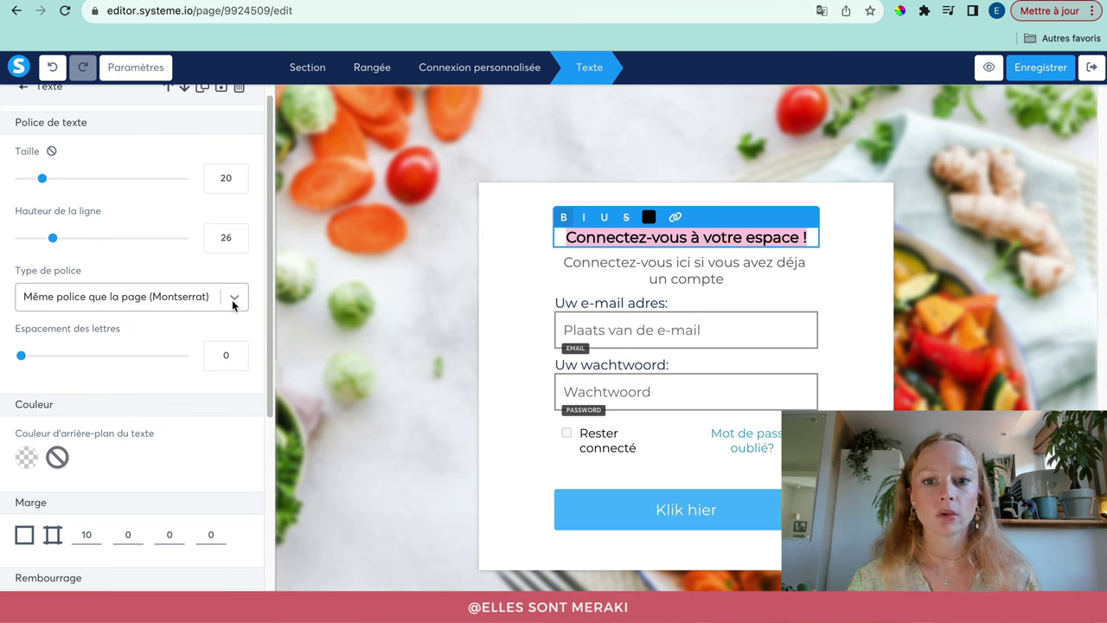
click(232, 299)
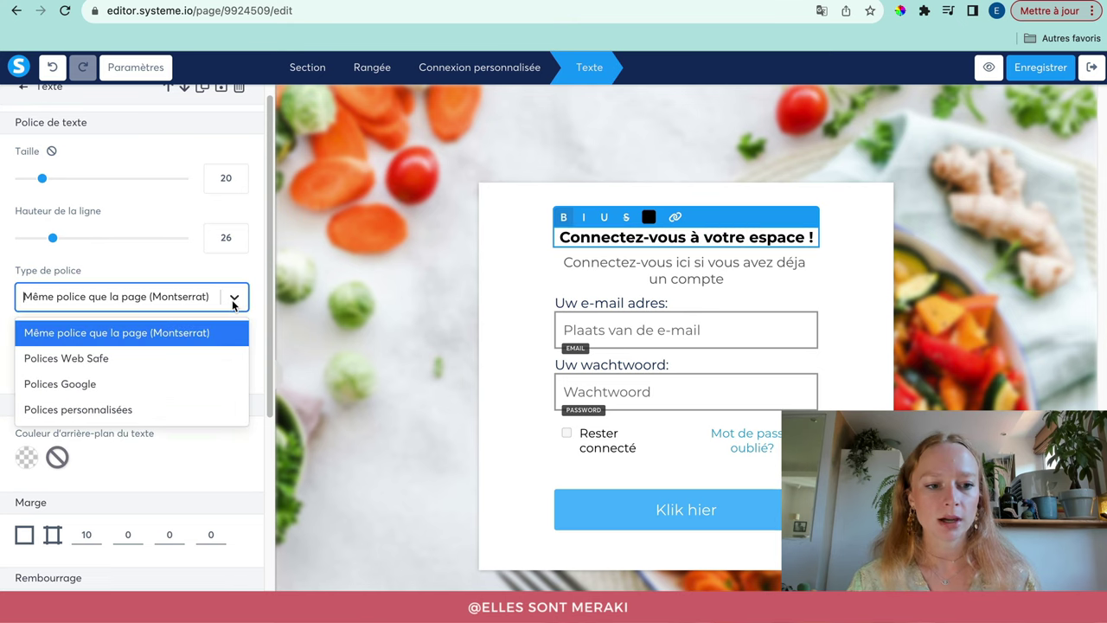
click(92, 388)
click(77, 337)
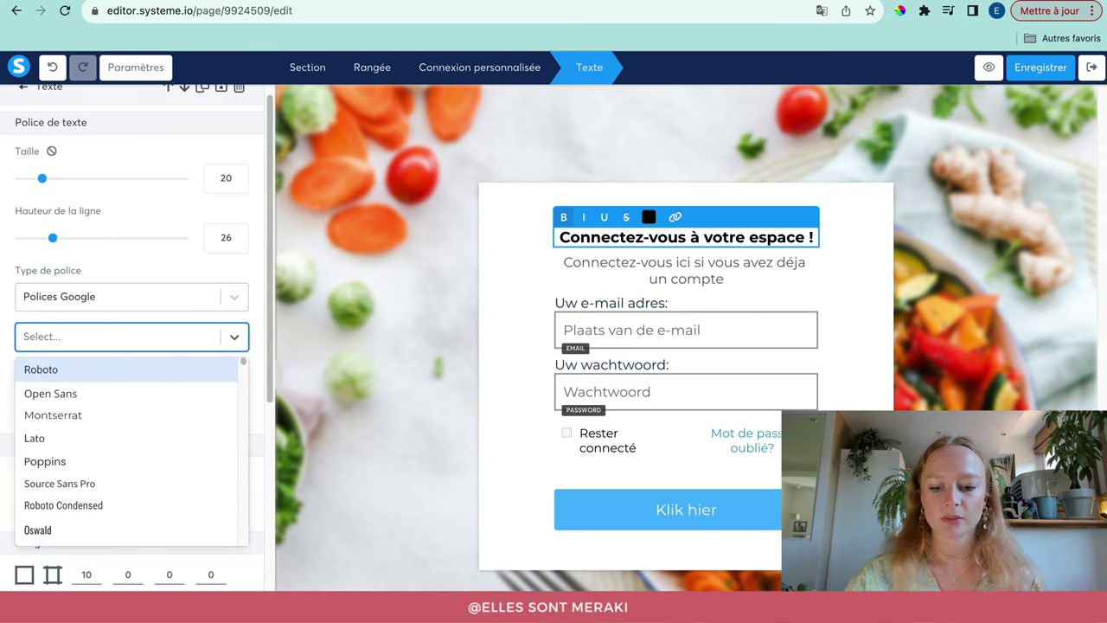
text(mon)
click(76, 370)
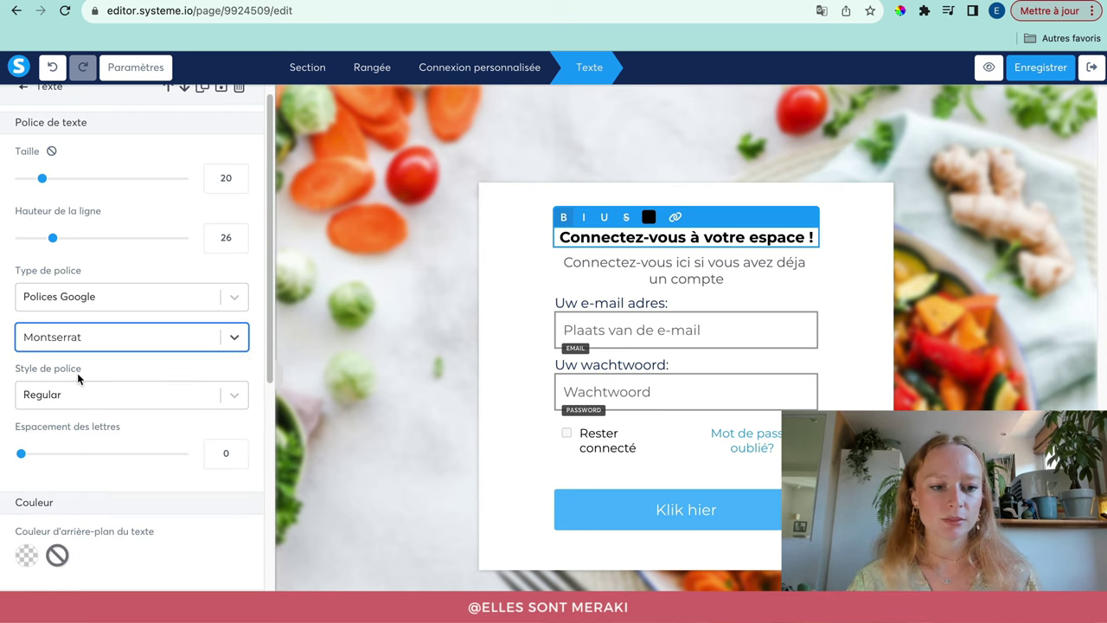
Set the heading's font style to Extra-bold 800
scroll(78, 376, down, 2)
click(222, 356)
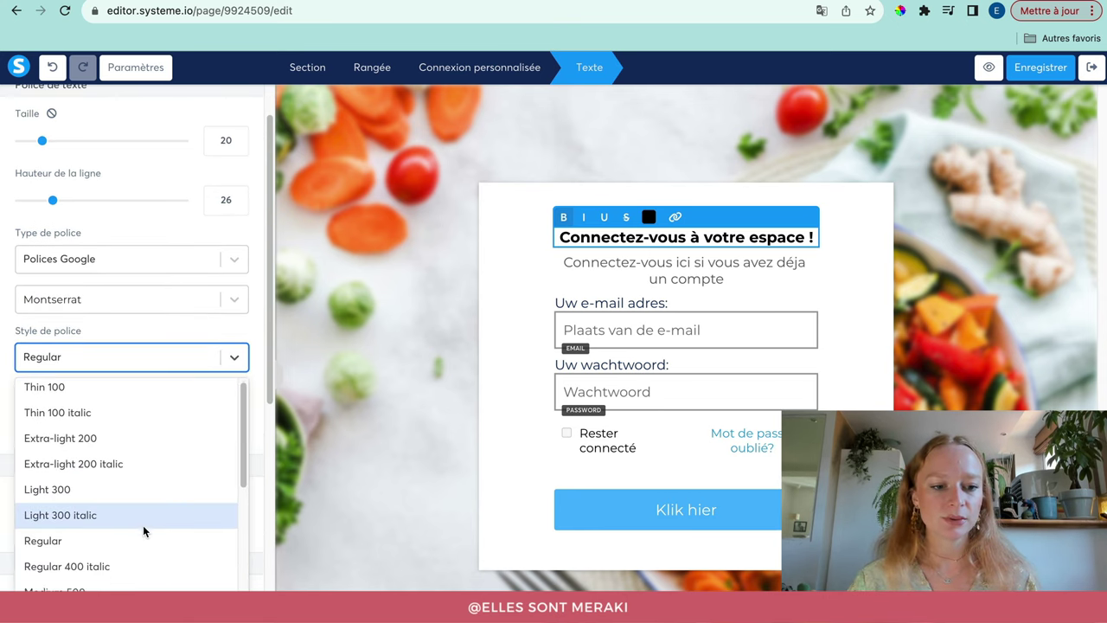
scroll(142, 525, down, 3)
scroll(144, 525, down, 3)
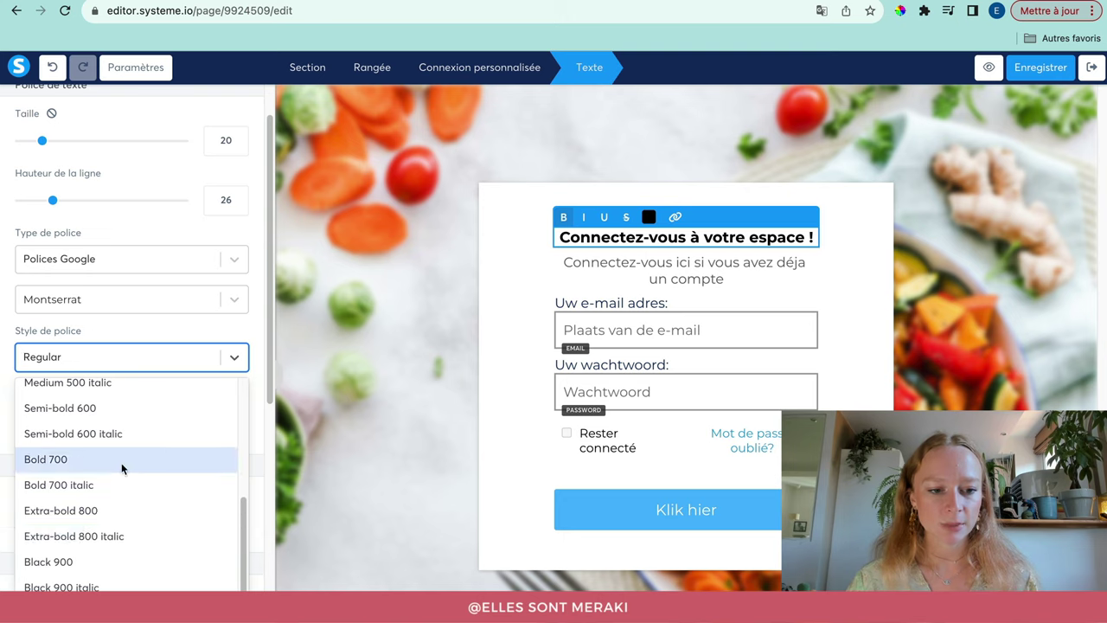
click(119, 515)
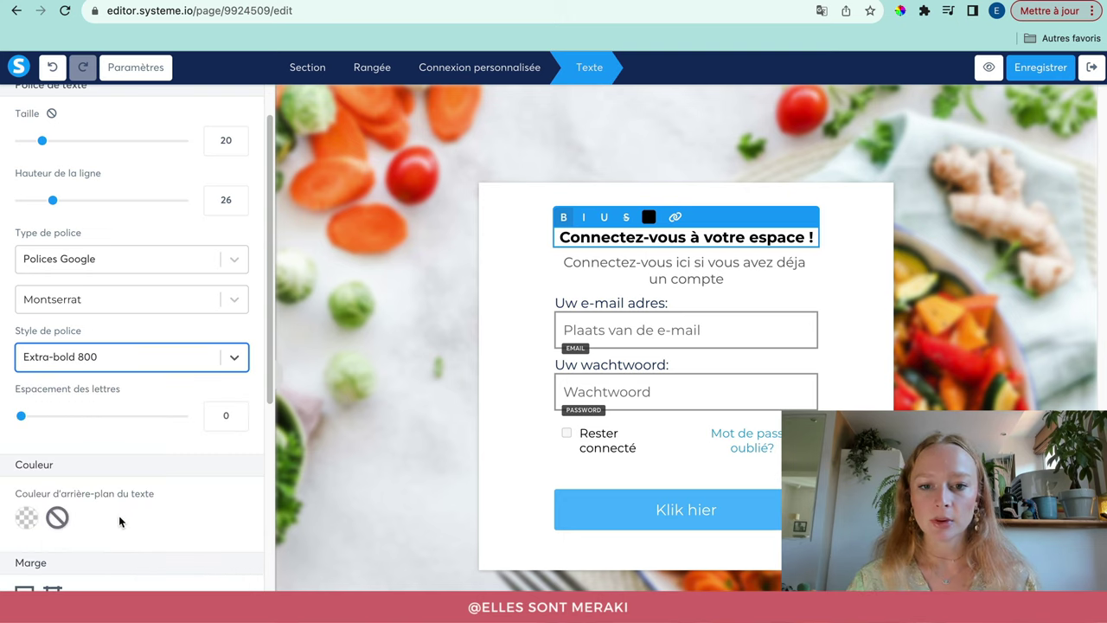
Colour the whole heading text with the green from the saved brand colours
scroll(133, 525, down, 3)
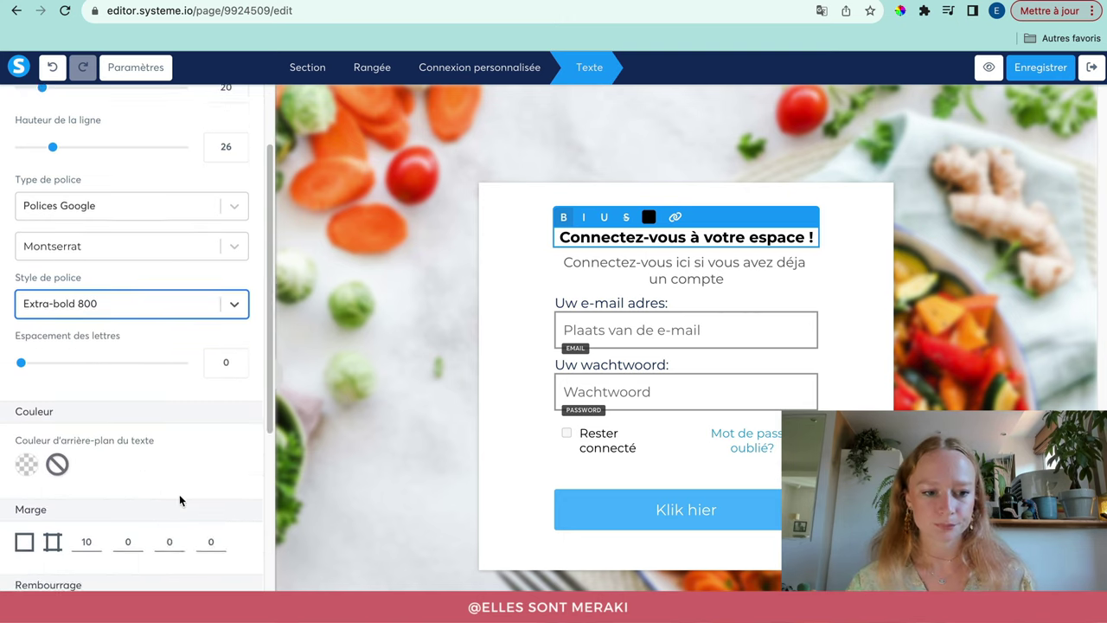
triple_click(660, 238)
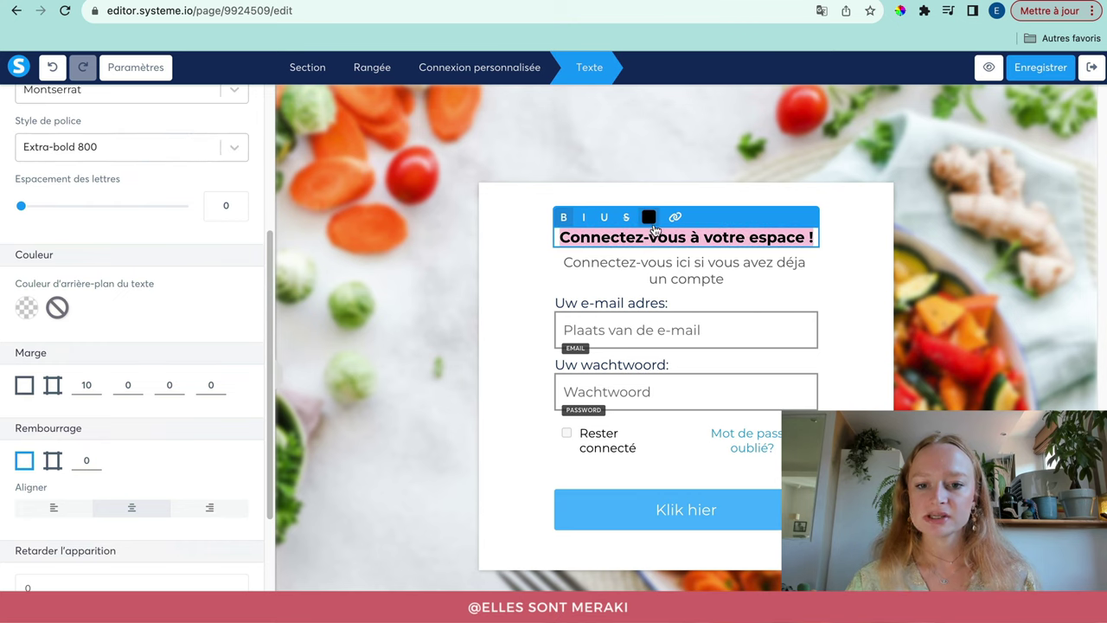
click(648, 218)
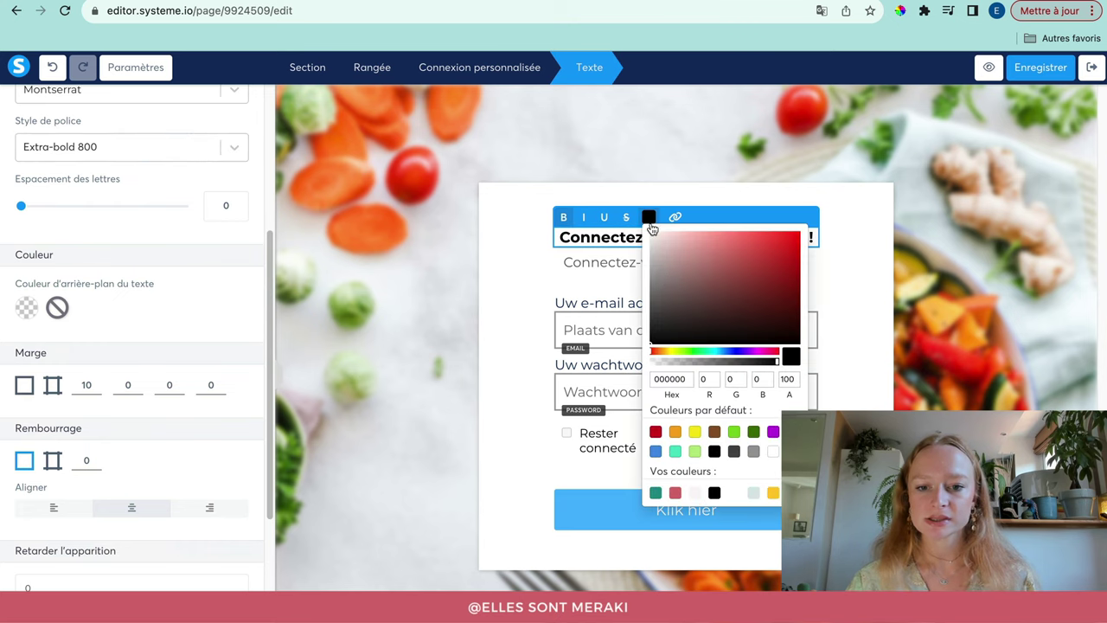
click(656, 492)
click(510, 330)
click(512, 324)
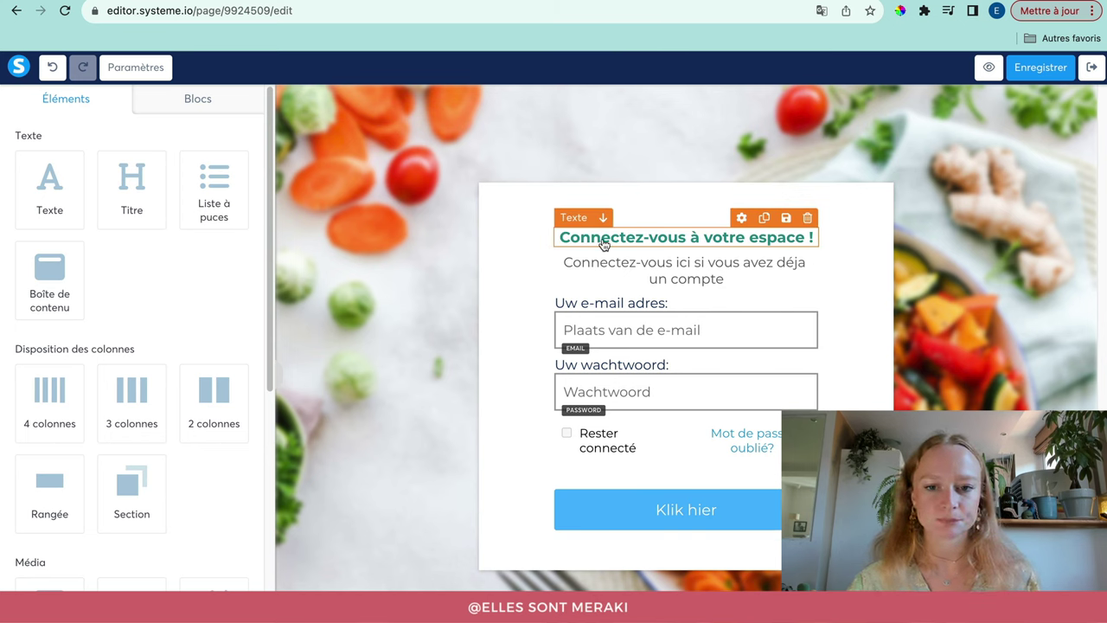
Review the heading's remaining text settings and compare the form with the finished example login page
click(571, 244)
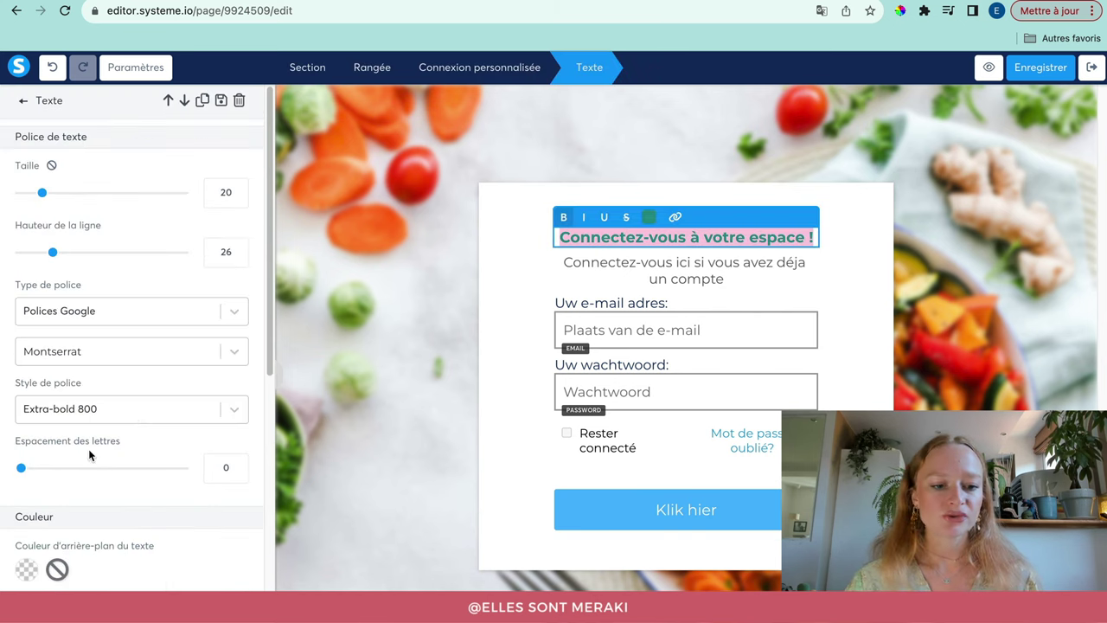
scroll(84, 473, down, 3)
scroll(84, 473, down, 1)
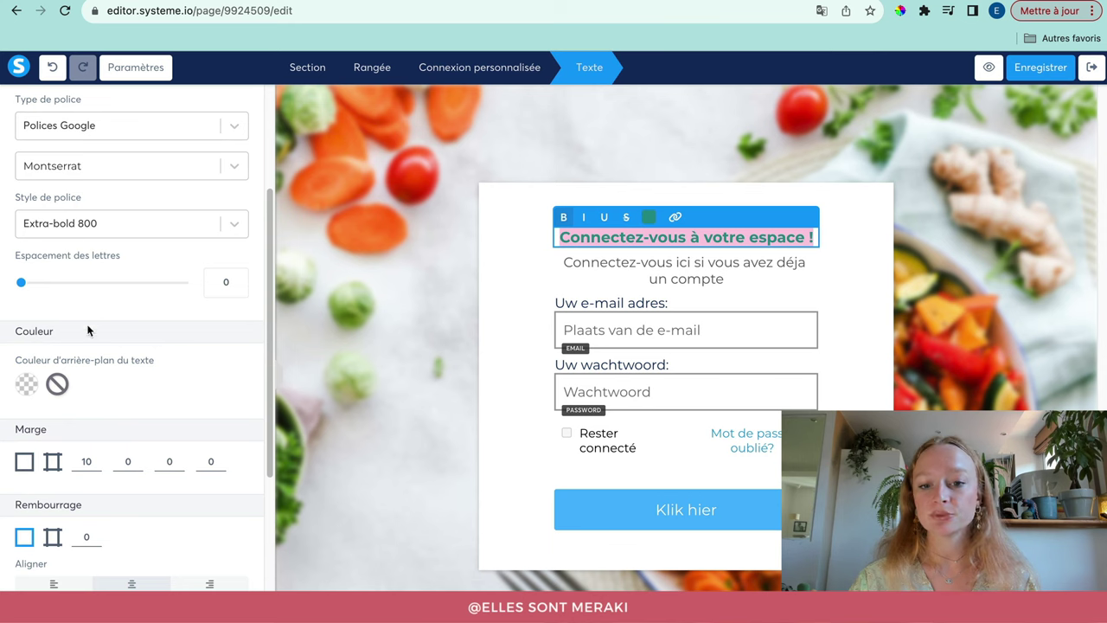
scroll(101, 207, down, 5)
scroll(144, 426, up, 9)
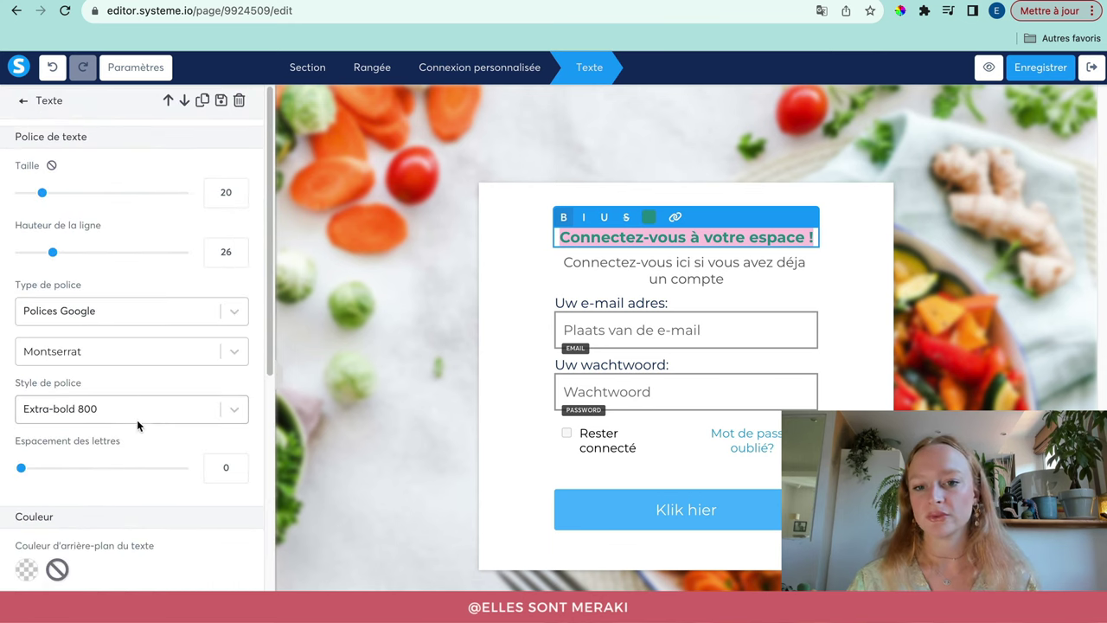
key(Escape)
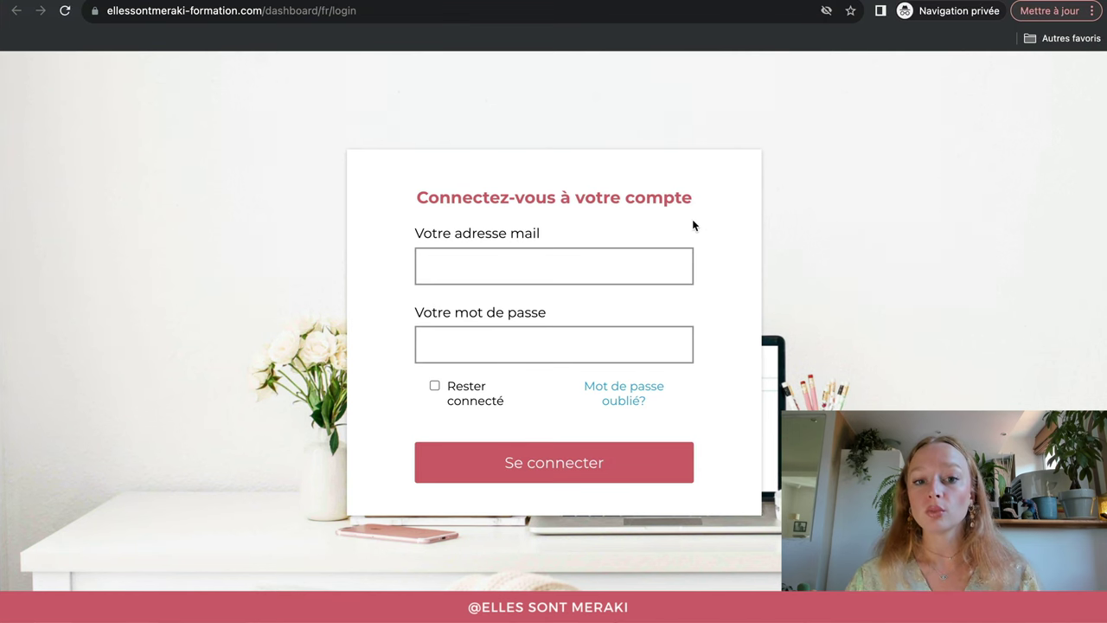
key(ctrl+Left)
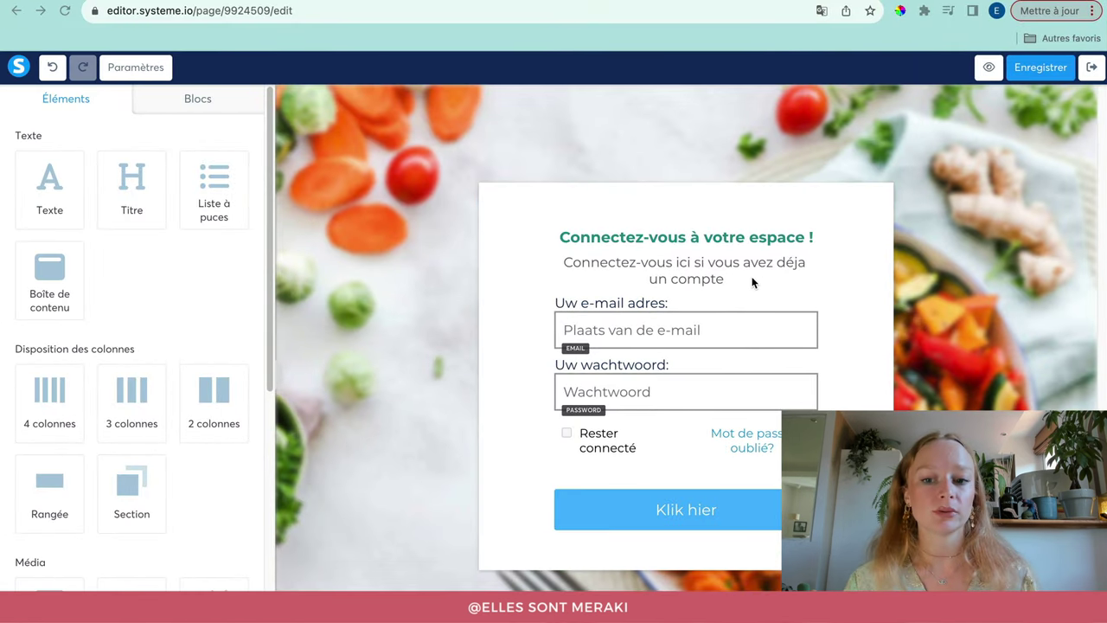
Delete the subtitle "Connectez-vous ici si vous avez déja un compte" below the heading
click(750, 275)
click(865, 273)
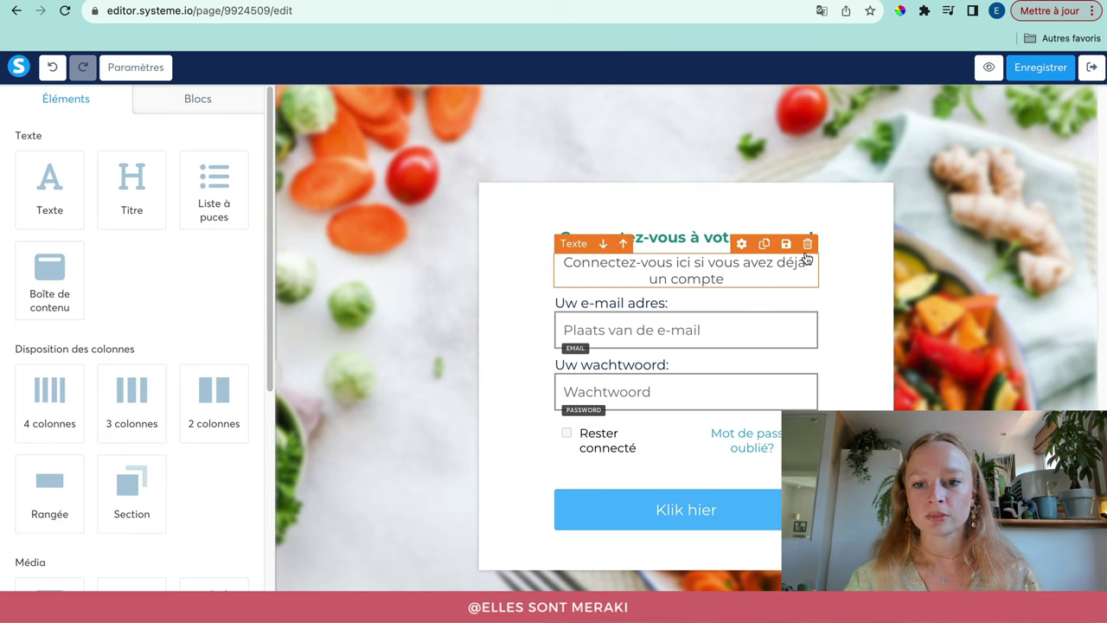
click(807, 244)
click(682, 97)
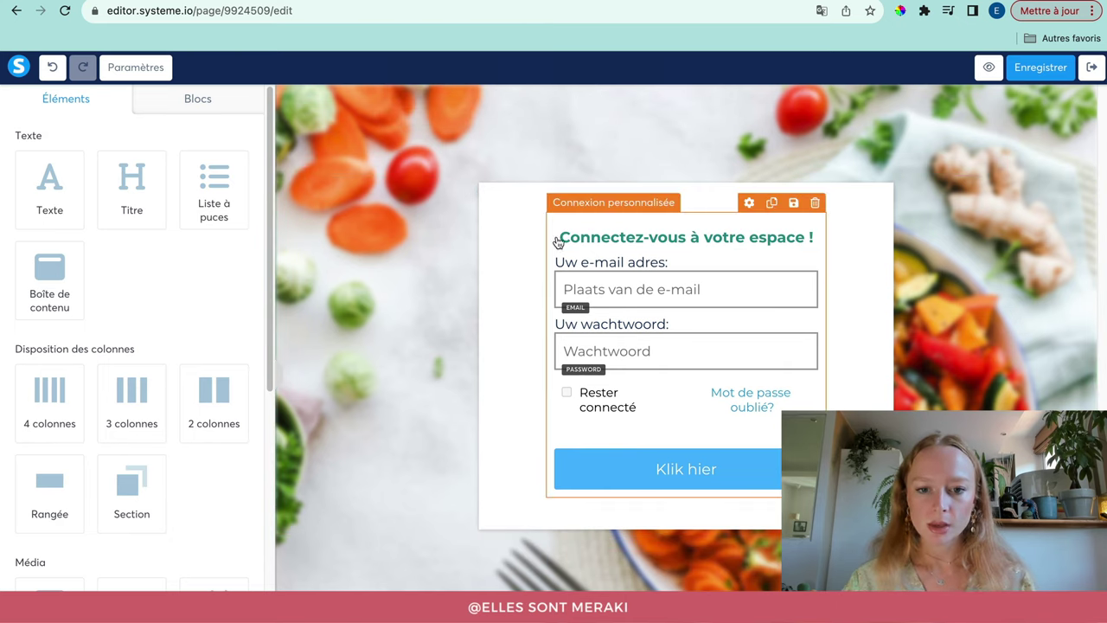
Replace the label above the e-mail field with "Votre adresse email :"
click(585, 262)
triple_click(585, 263)
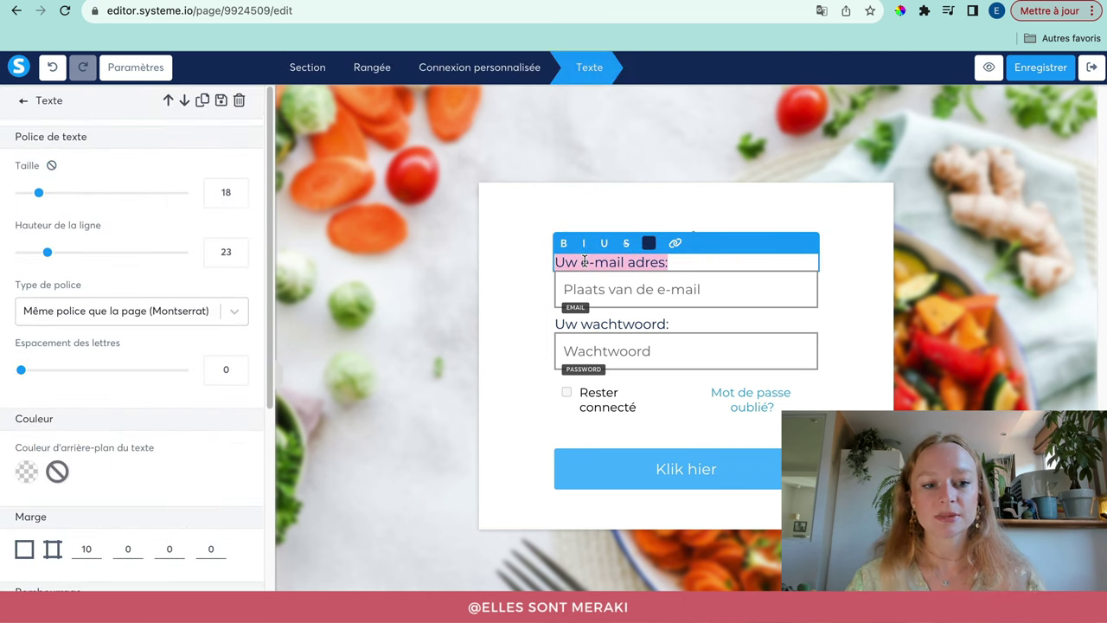
text(Votre ad)
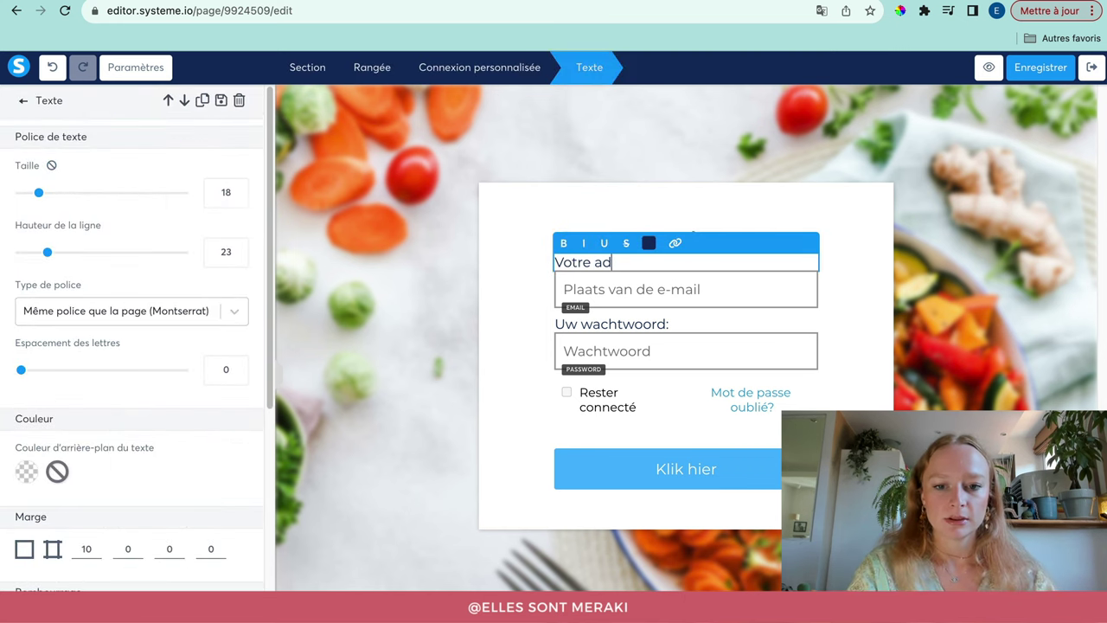
text(resse email :)
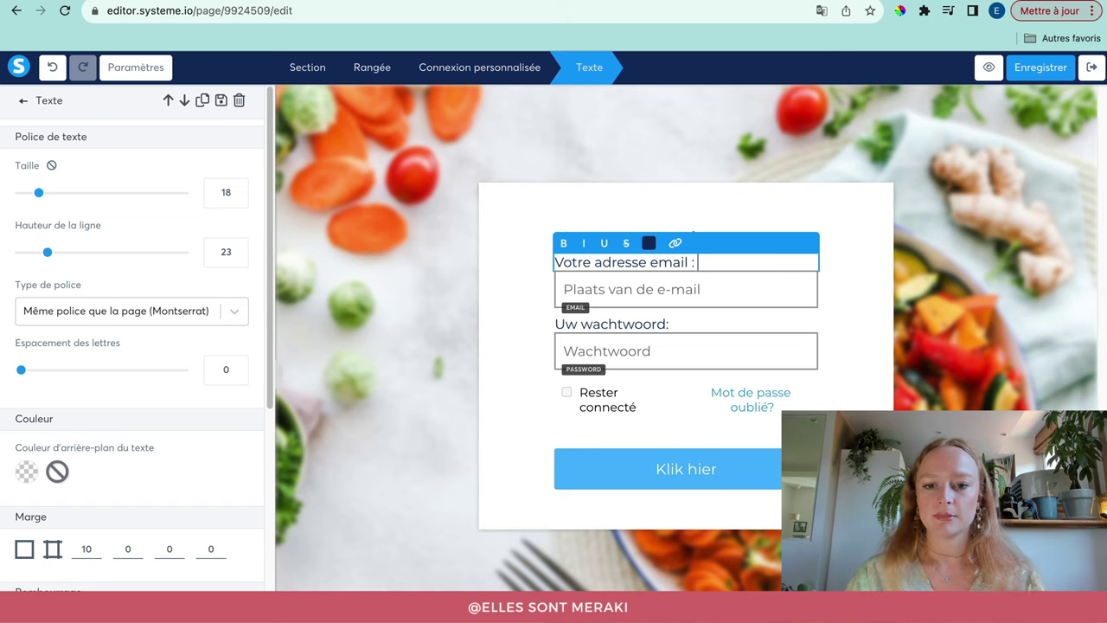
Colour the e-mail label with the saved brand green and make it bold
key(super+a)
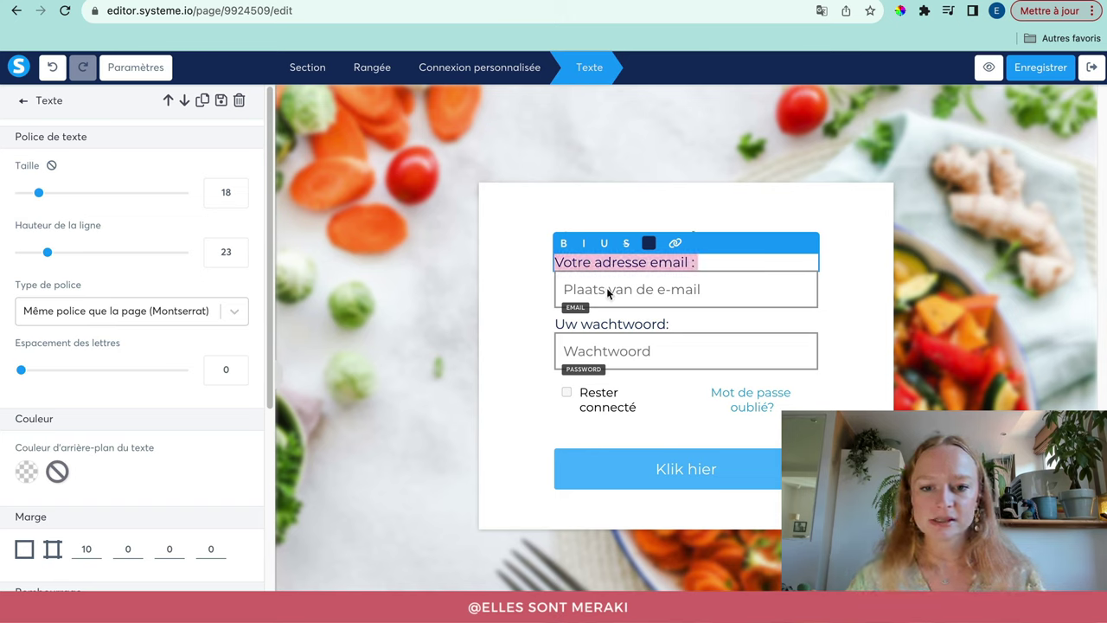
click(649, 243)
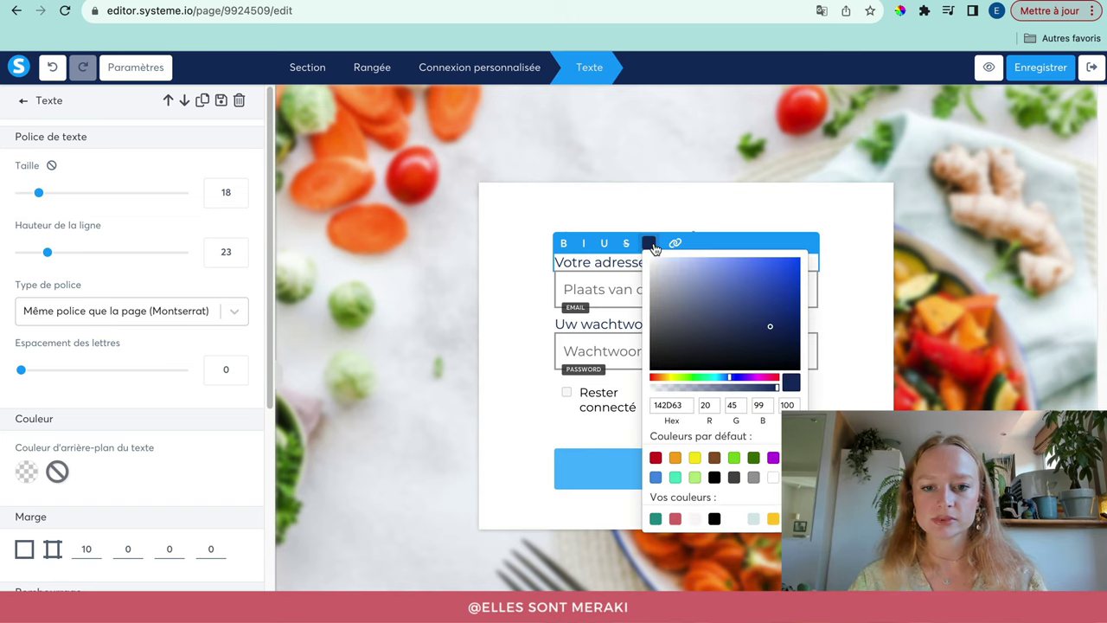
click(655, 518)
click(517, 314)
click(516, 314)
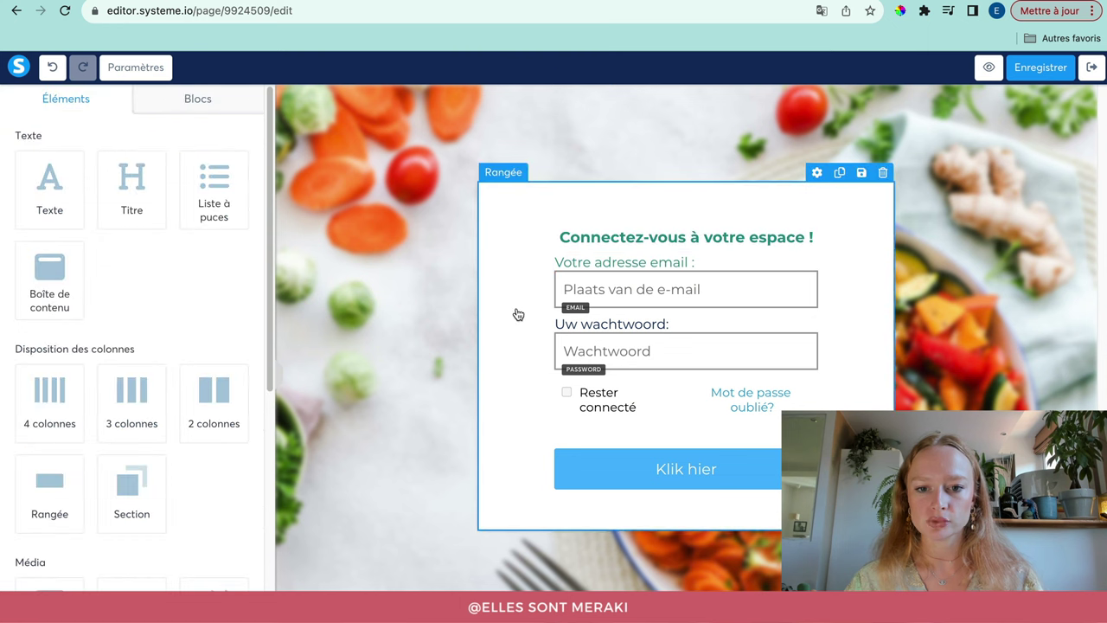
click(763, 257)
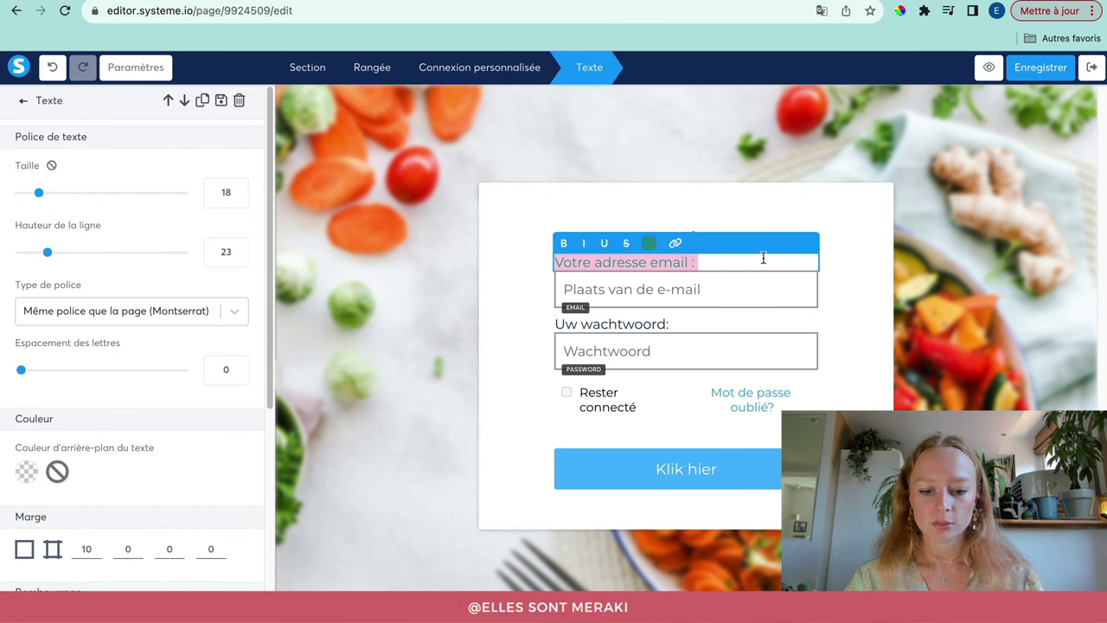
key(ctrl+b)
click(530, 313)
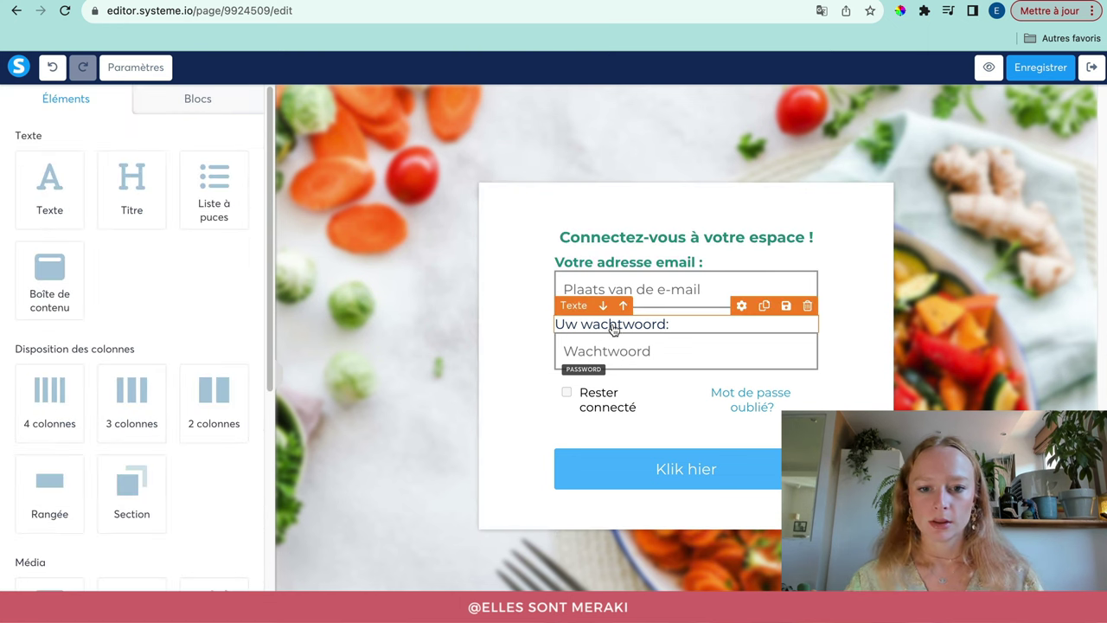
Replace the label above the password field with "Votre mot de passe :"
click(634, 326)
text(Votre mot )
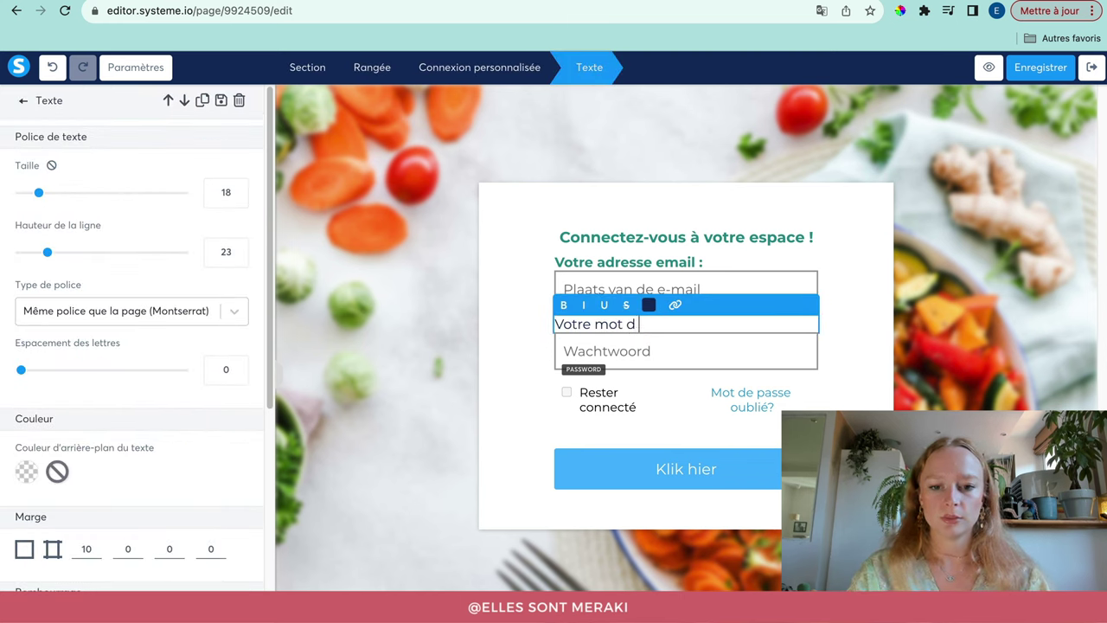
text(de passe :)
Make the password label bold and colour it with the saved brand green
key(ctrl+a)
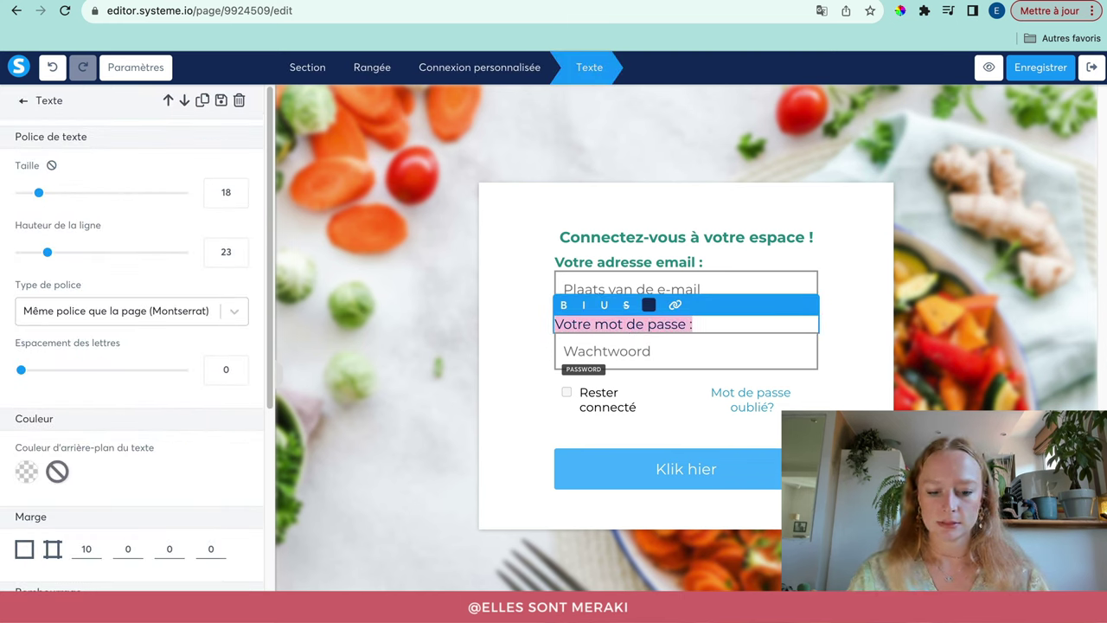
key(ctrl+b)
click(649, 306)
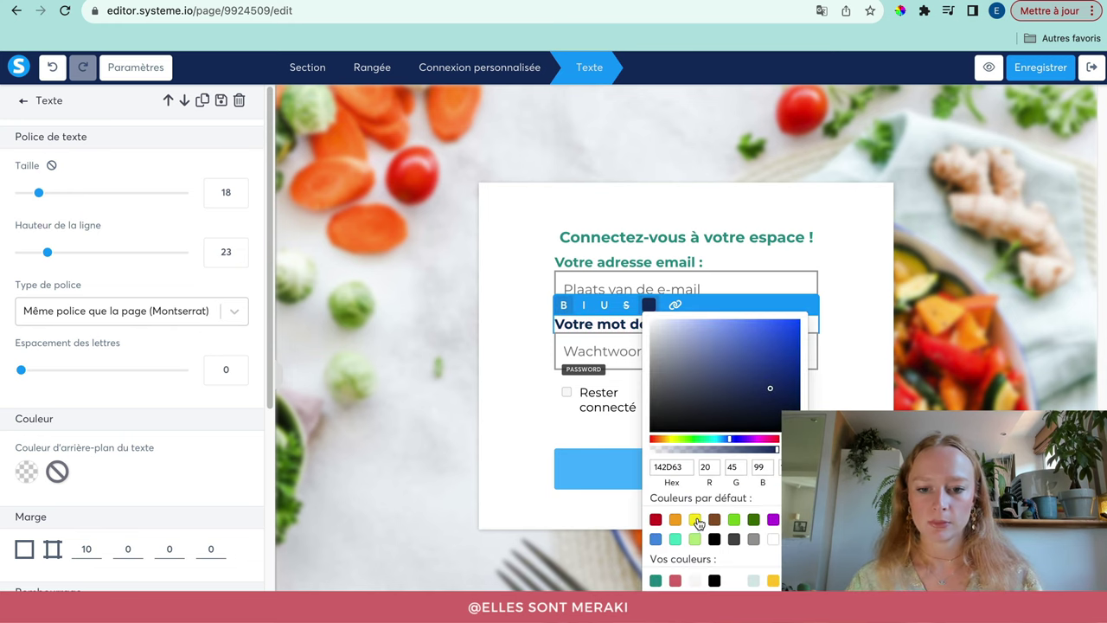
click(655, 580)
click(506, 346)
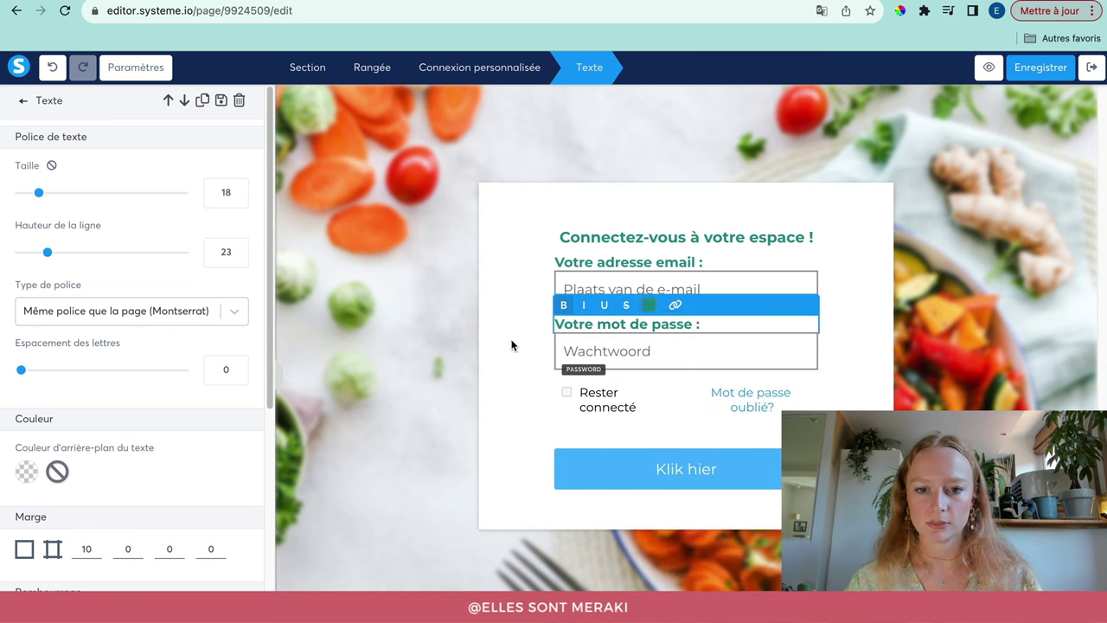
click(505, 346)
Set the heading "Connectez-vous à votre espace !" to size 22 in the Google font Playfair Display
click(620, 240)
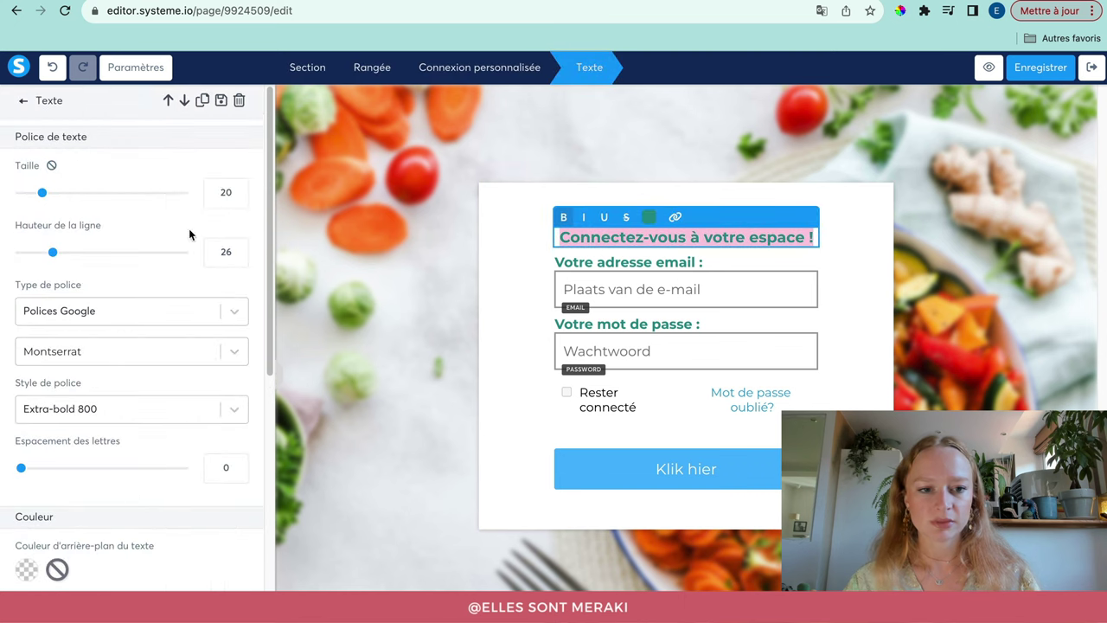
click(235, 189)
click(235, 189)
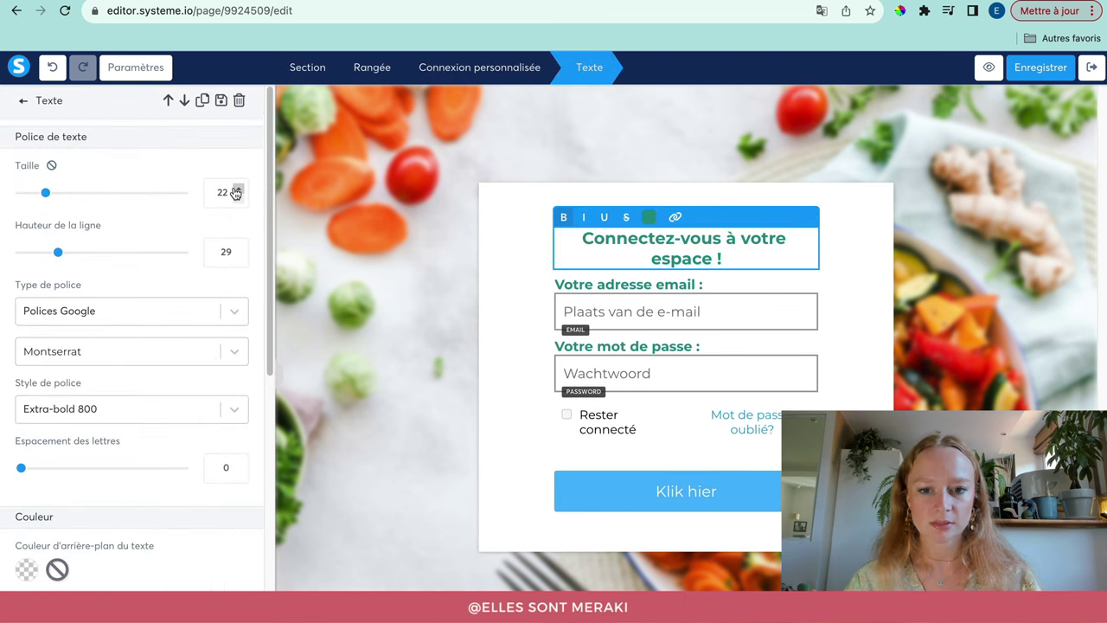
click(233, 353)
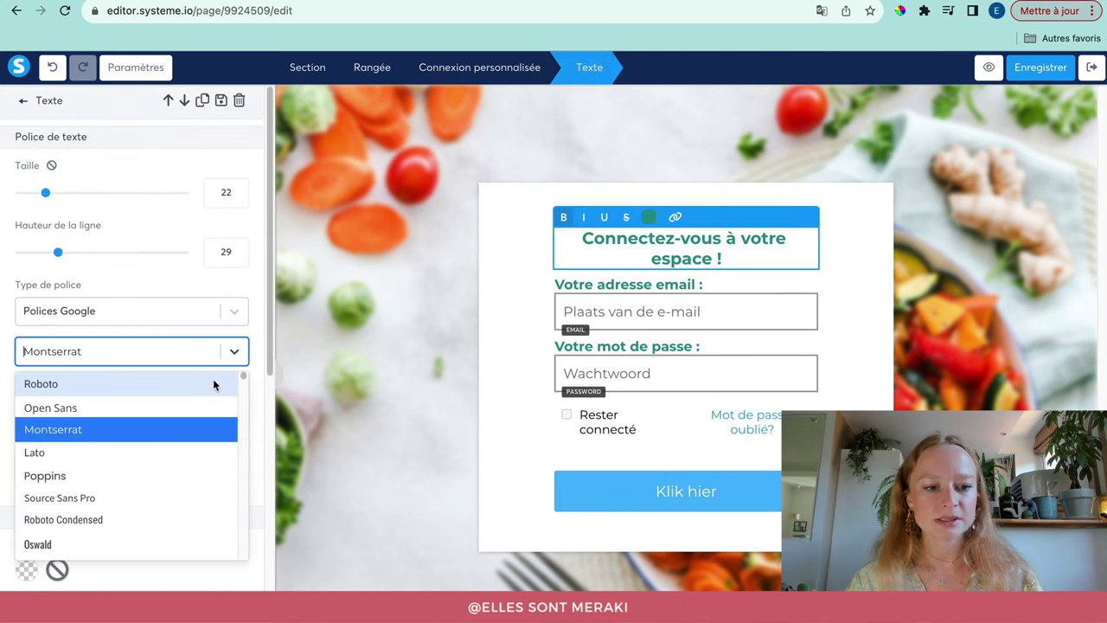
scroll(199, 465, down, 3)
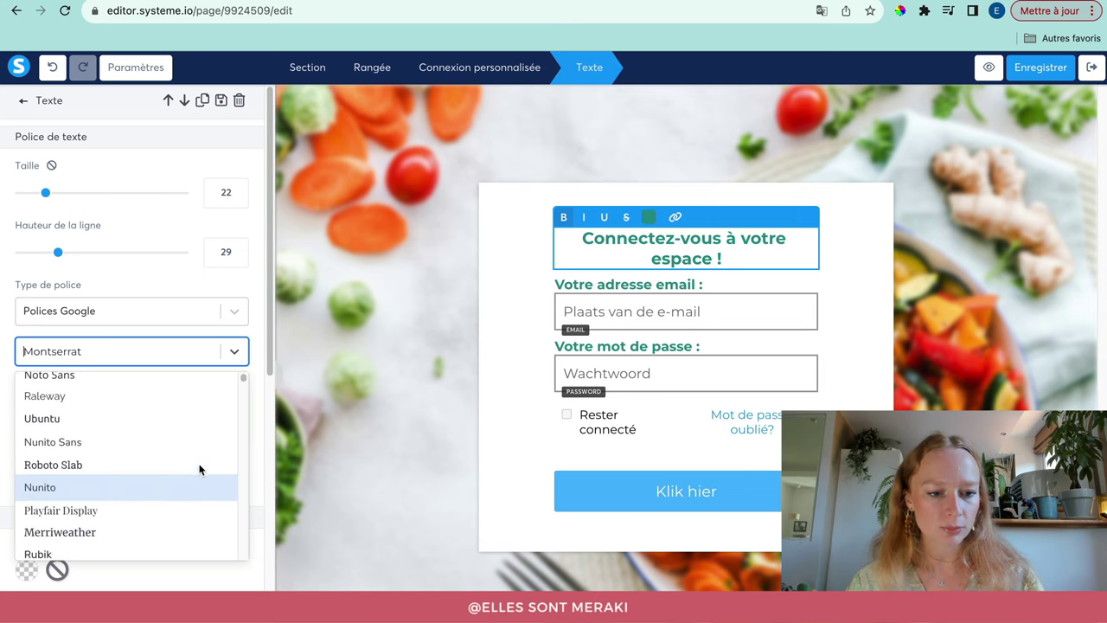
scroll(190, 481, down, 2)
click(127, 418)
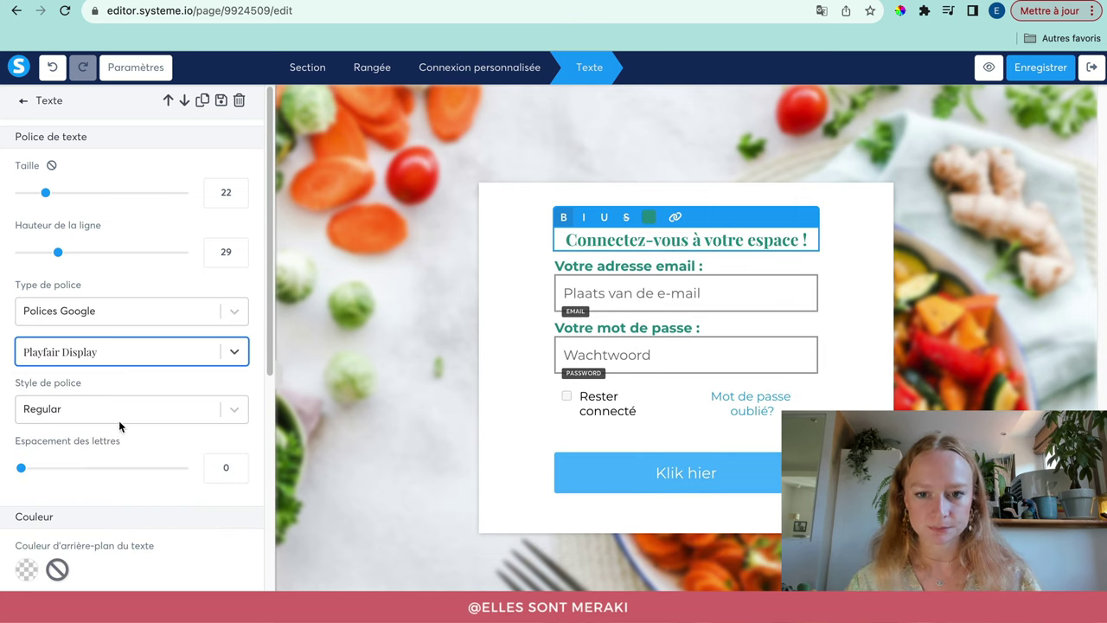
click(450, 255)
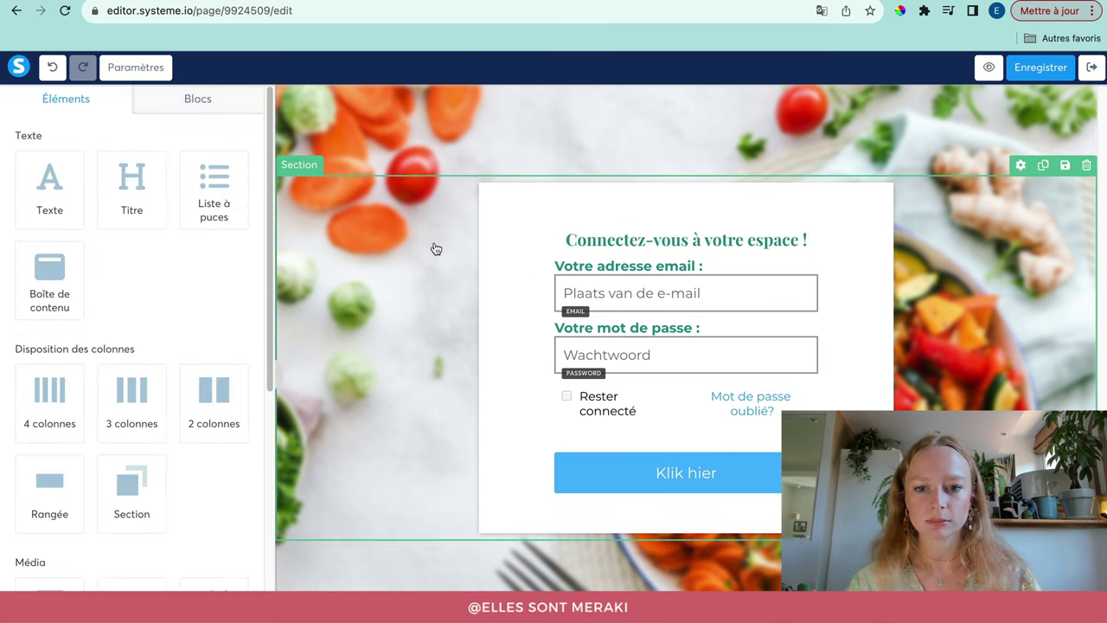
Review the font styles available for the heading and make its text italic
triple_click(630, 249)
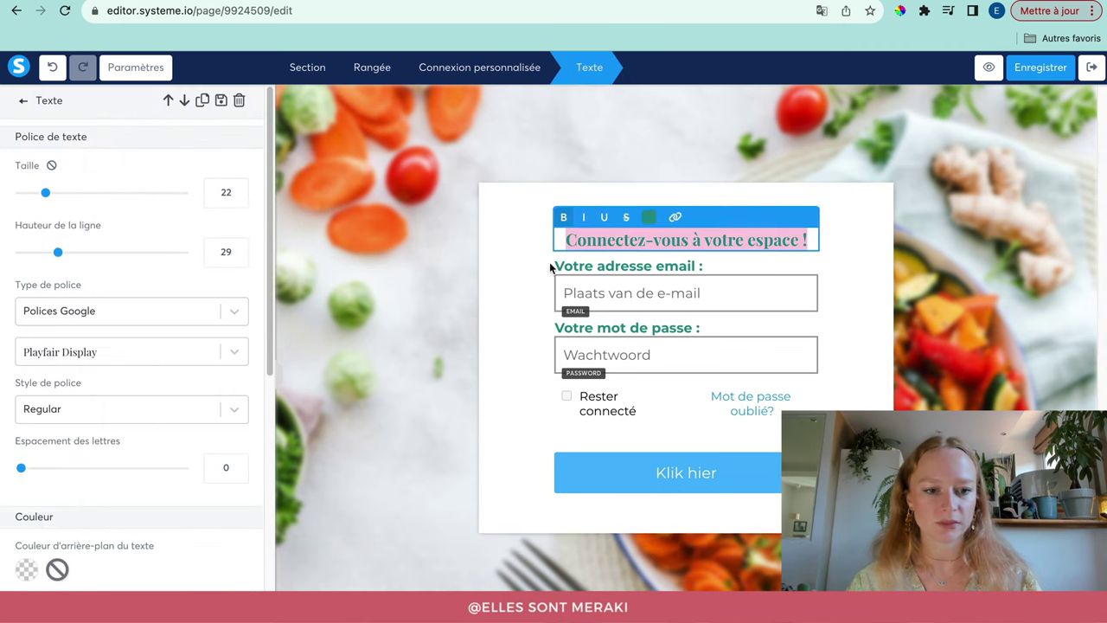
click(130, 413)
scroll(158, 526, down, 3)
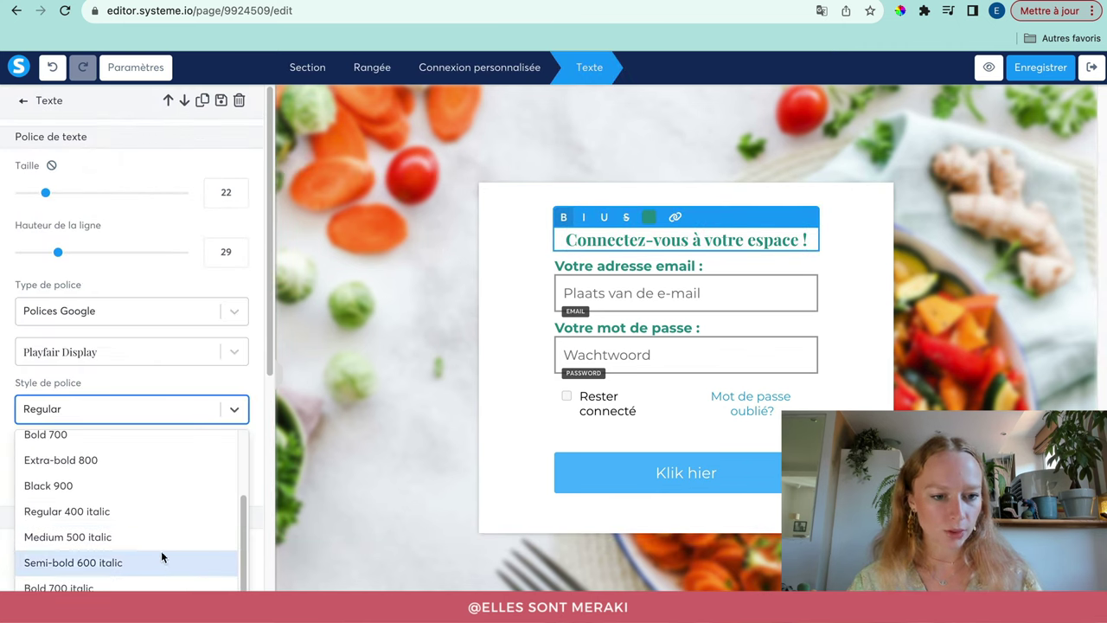
click(583, 217)
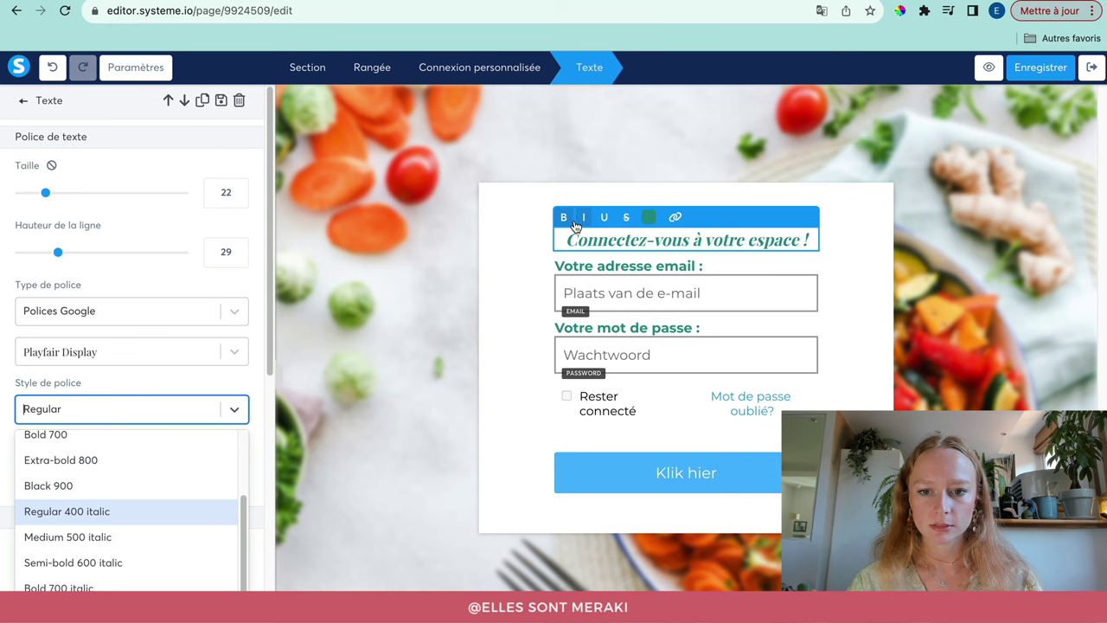
click(469, 293)
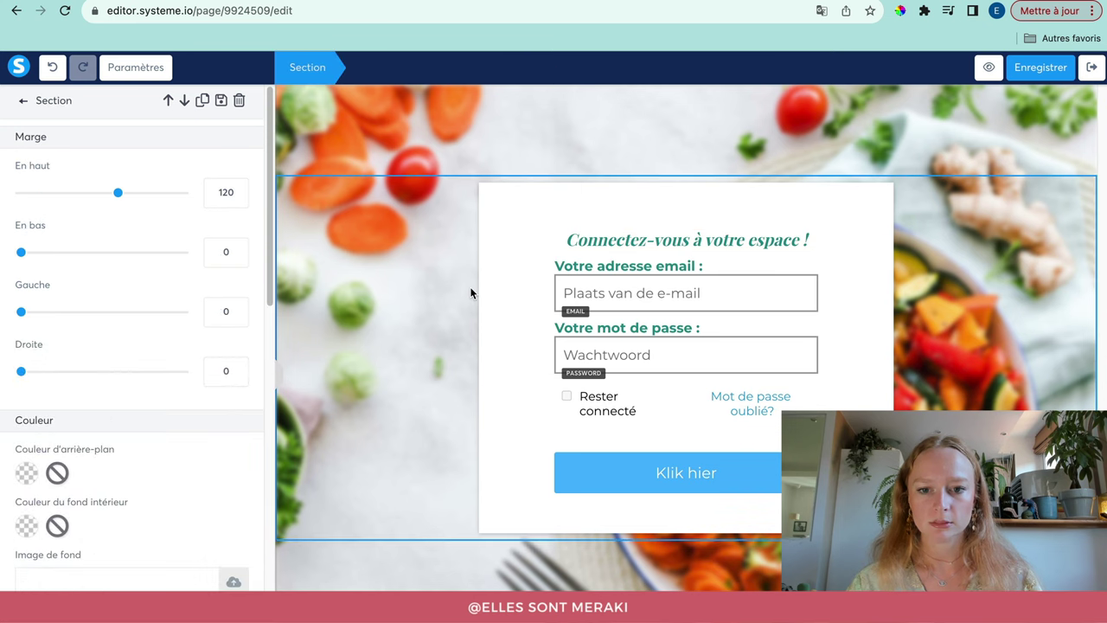
Remove the heading's bold formatting and increase its bottom margin to about 14
click(589, 249)
scroll(66, 471, down, 3)
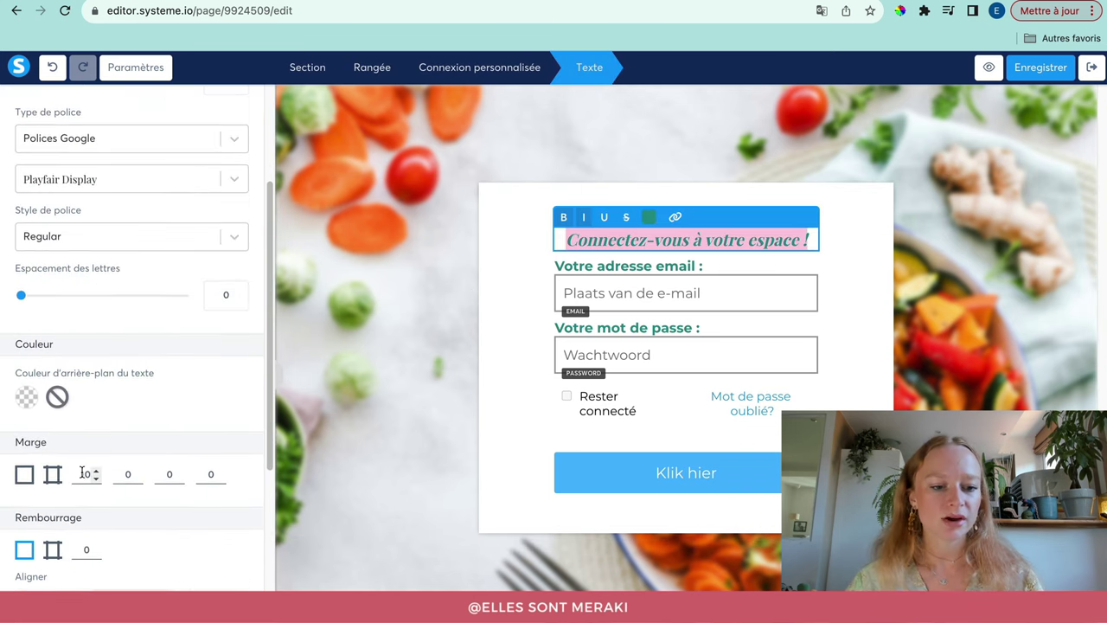
click(52, 474)
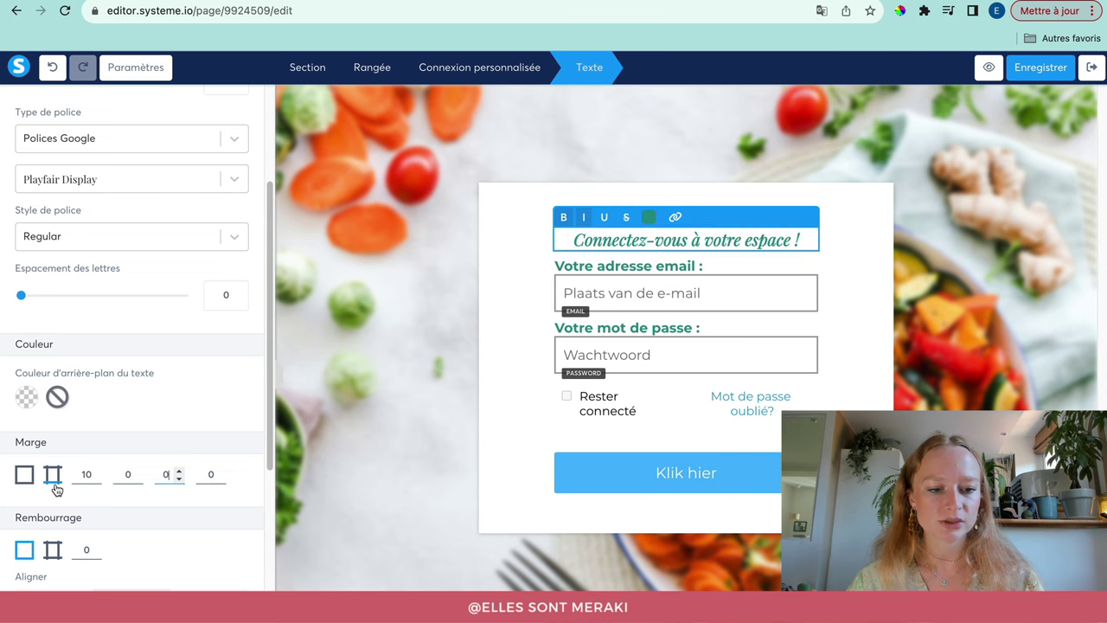
click(178, 471)
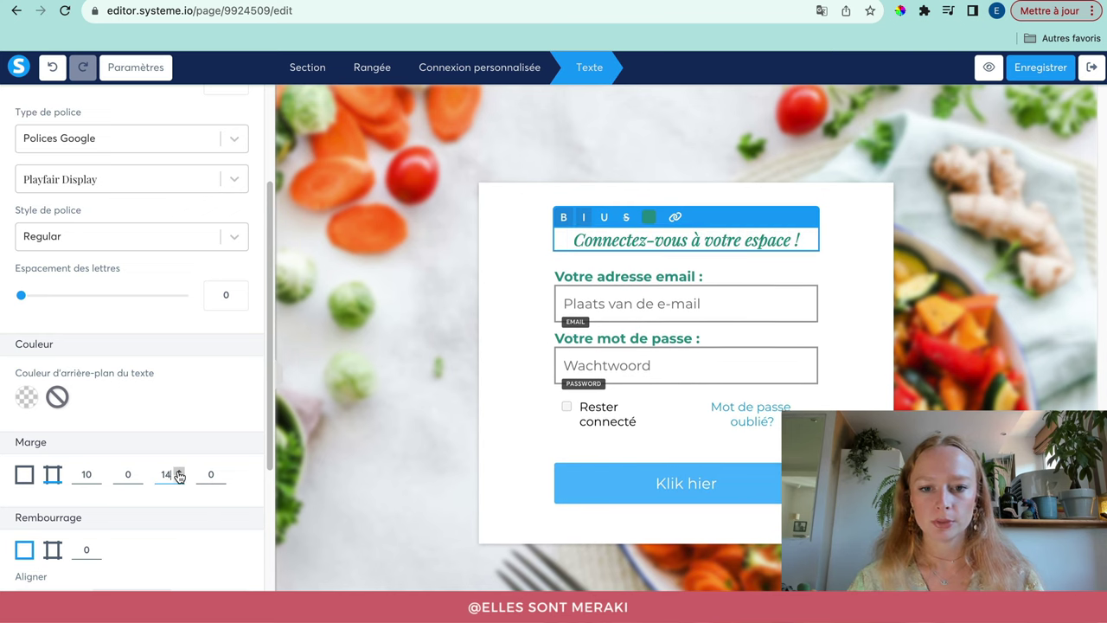
click(178, 471)
click(410, 383)
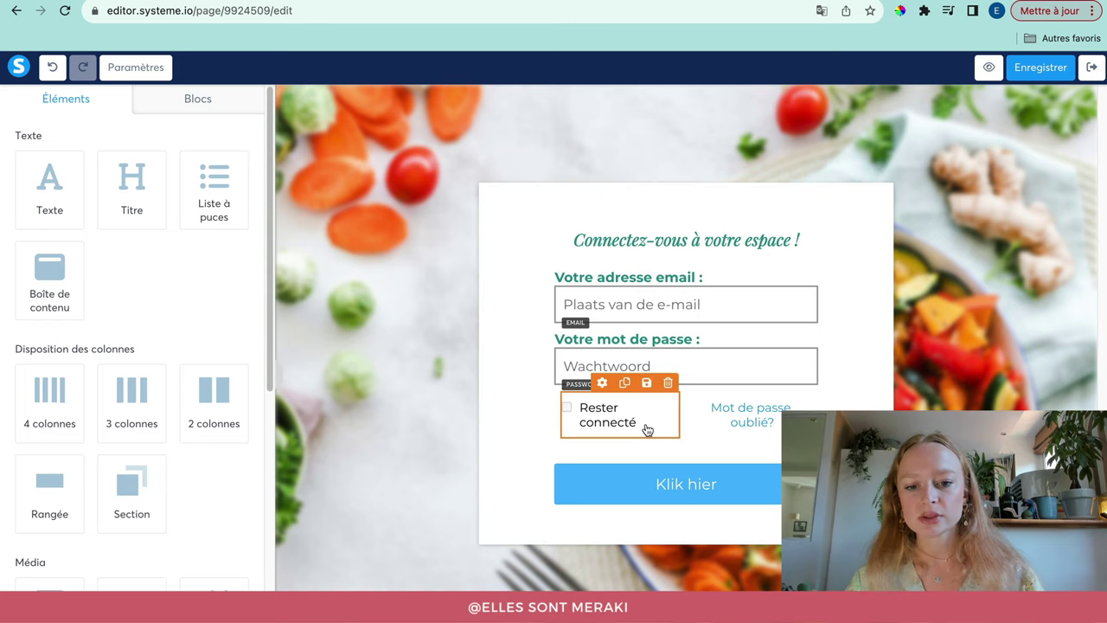
Correct the forgotten-password link to "Mot de passe oublié ?" and colour it with the saved brand green
click(746, 416)
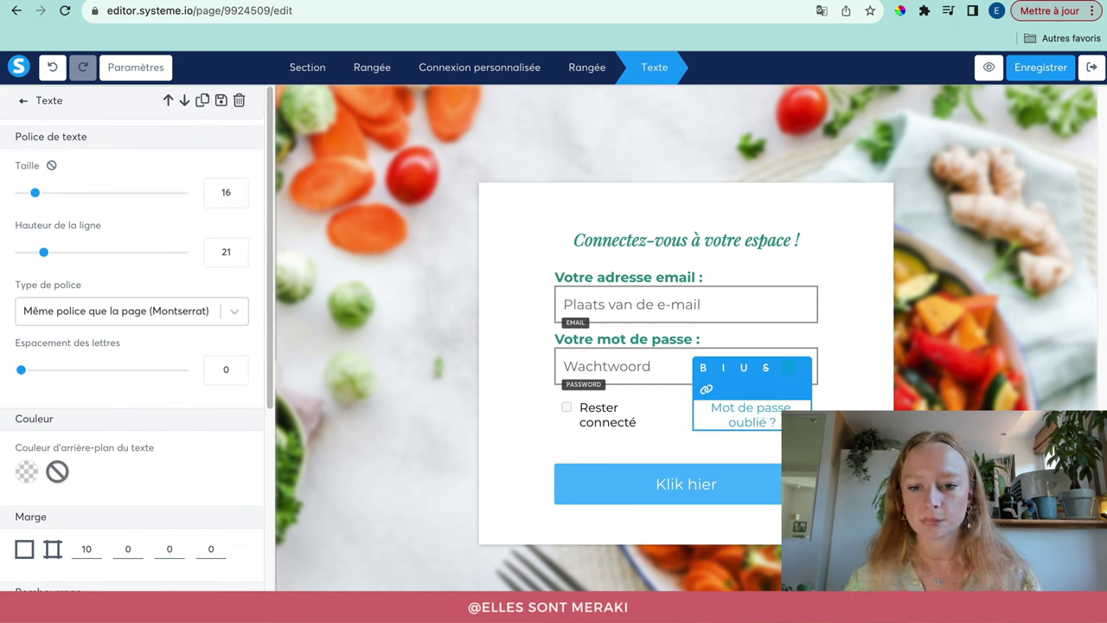
triple_click(752, 415)
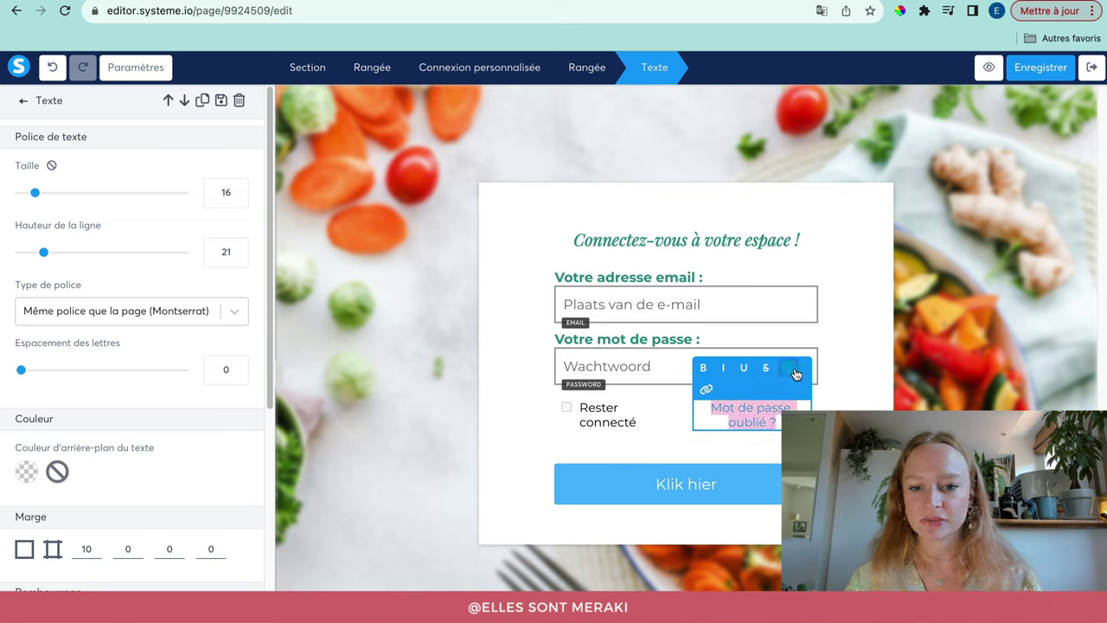
click(783, 376)
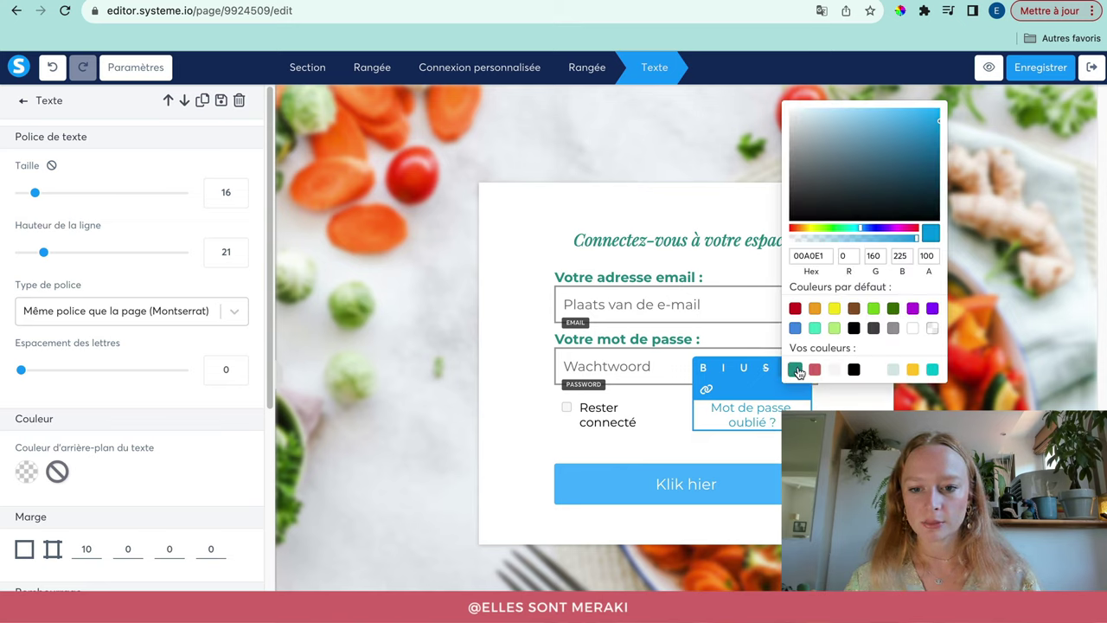
click(791, 369)
click(752, 441)
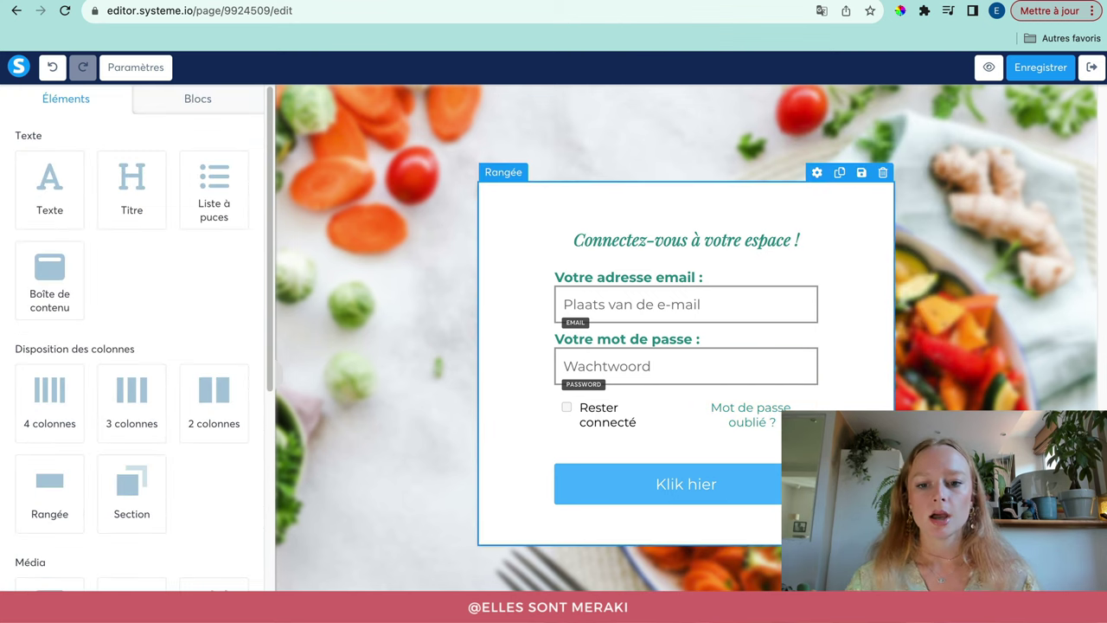
Compare the e-mail field with the example login page and clear its default value "Plaats van de e-mail"
click(602, 308)
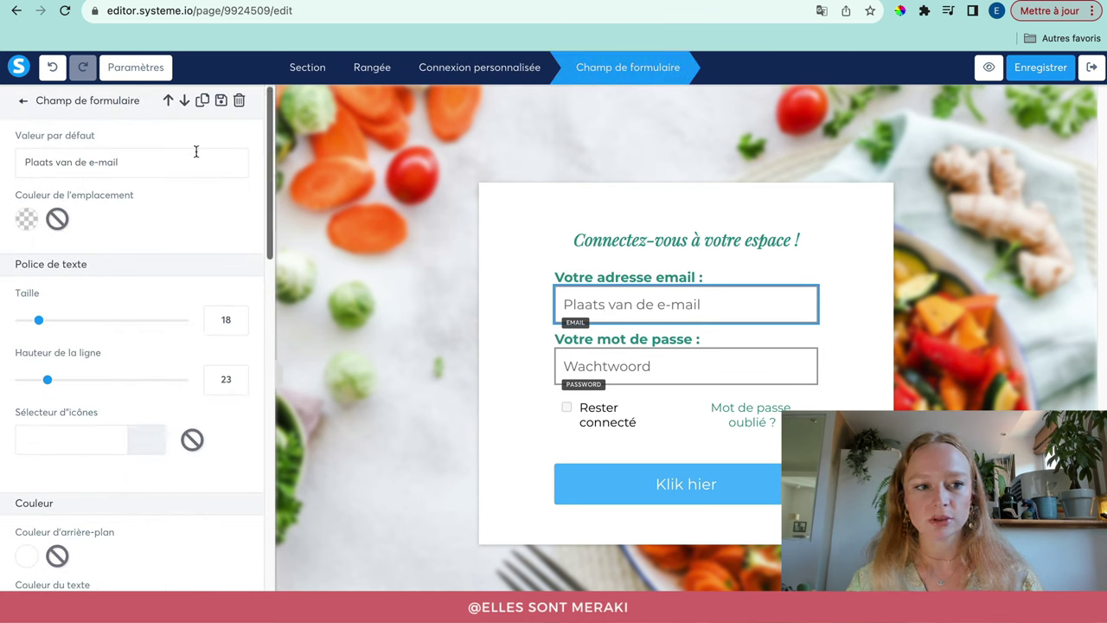
triple_click(83, 163)
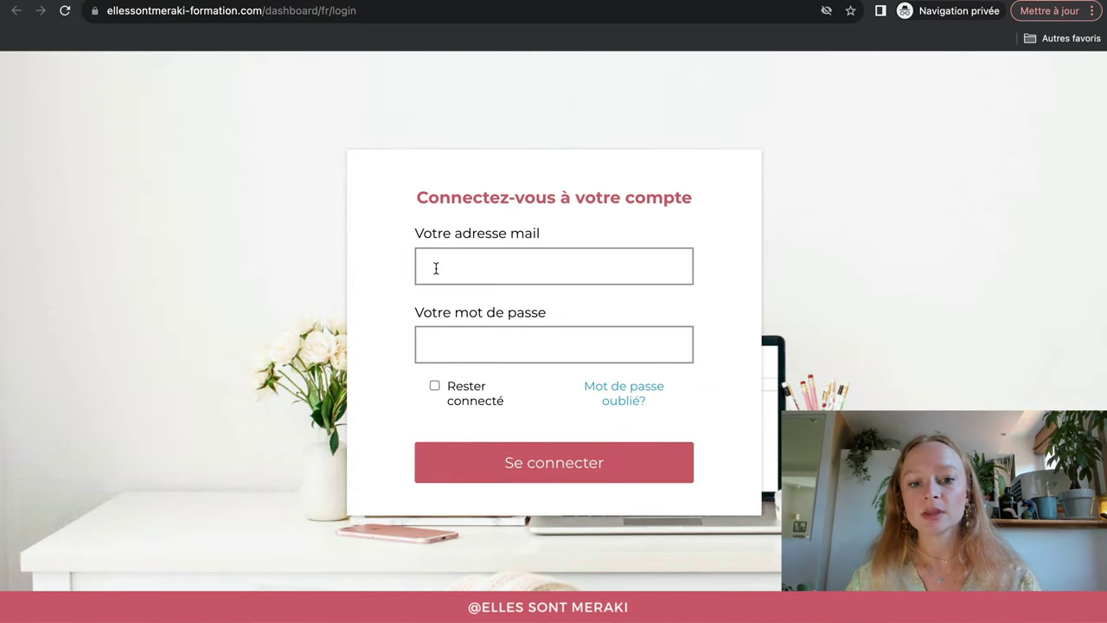
triple_click(440, 233)
click(598, 226)
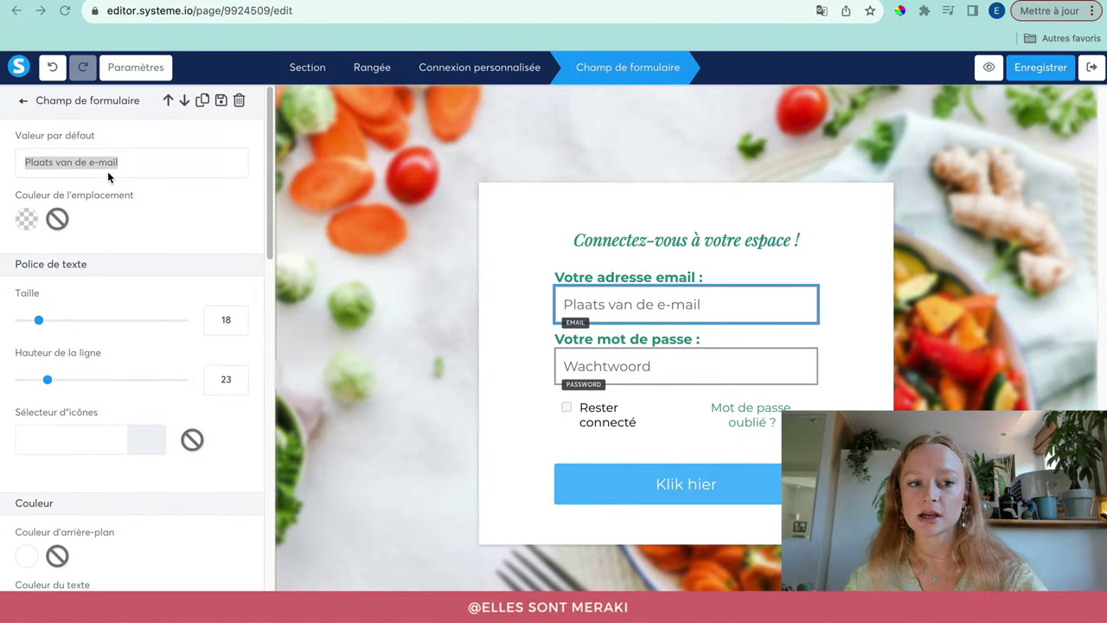
click(111, 163)
triple_click(112, 162)
key(BackSpace)
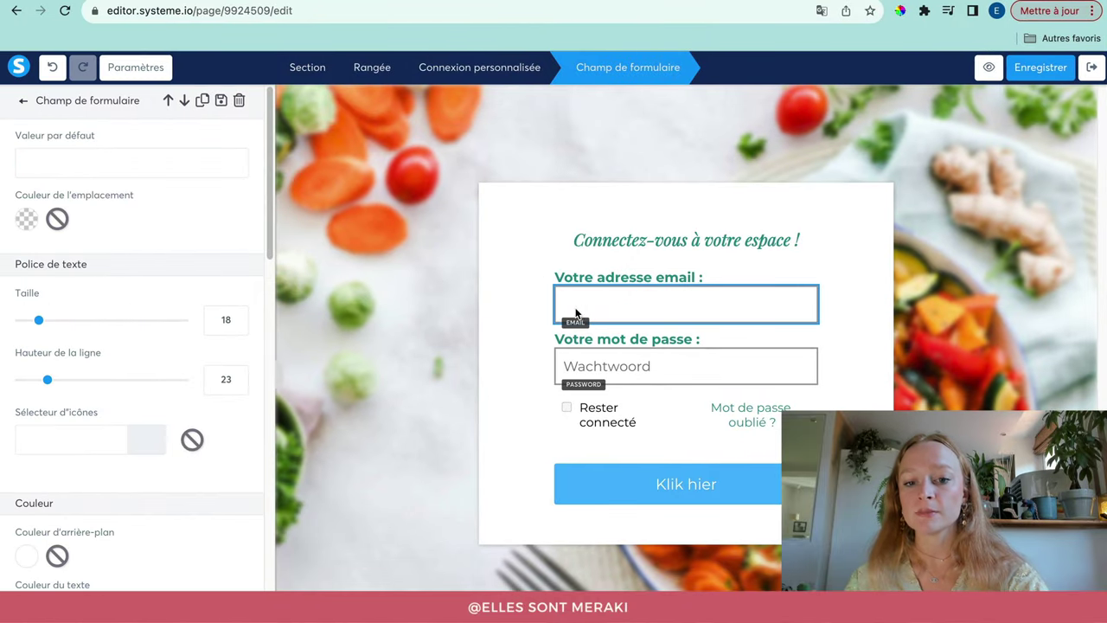
click(485, 320)
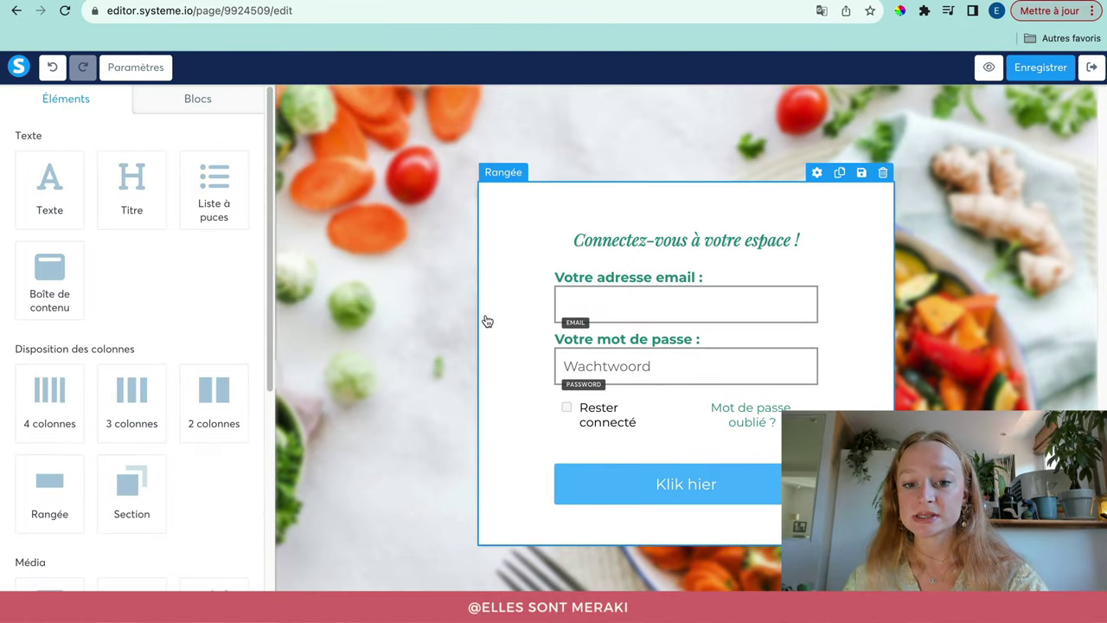
Clear the default value "Wachtwoord" from the password field
click(619, 370)
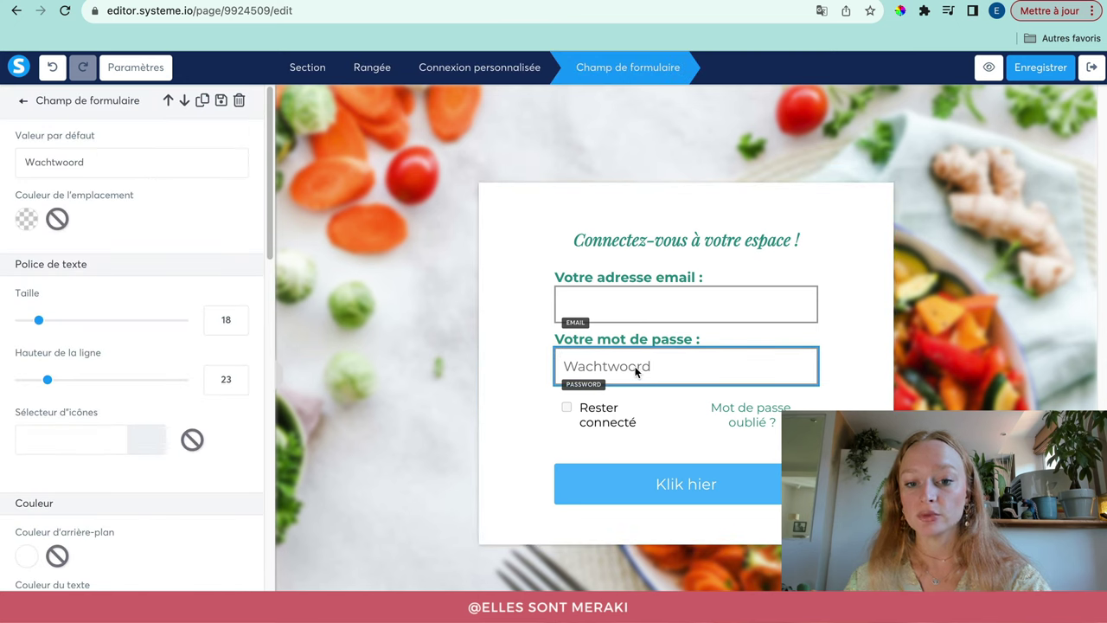
triple_click(58, 158)
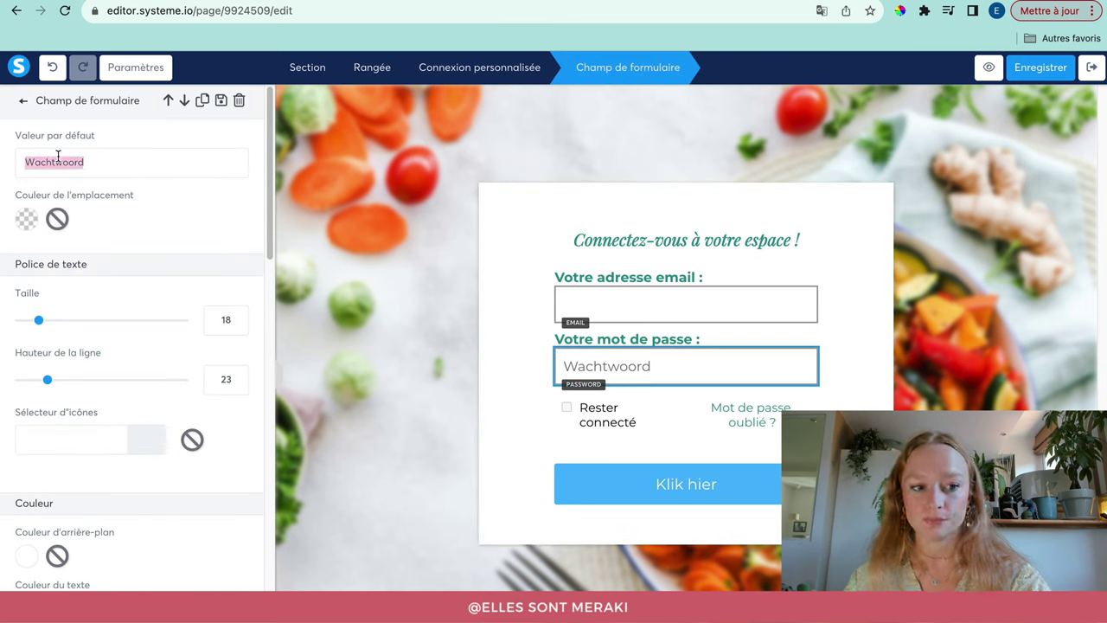
key(BackSpace)
click(501, 349)
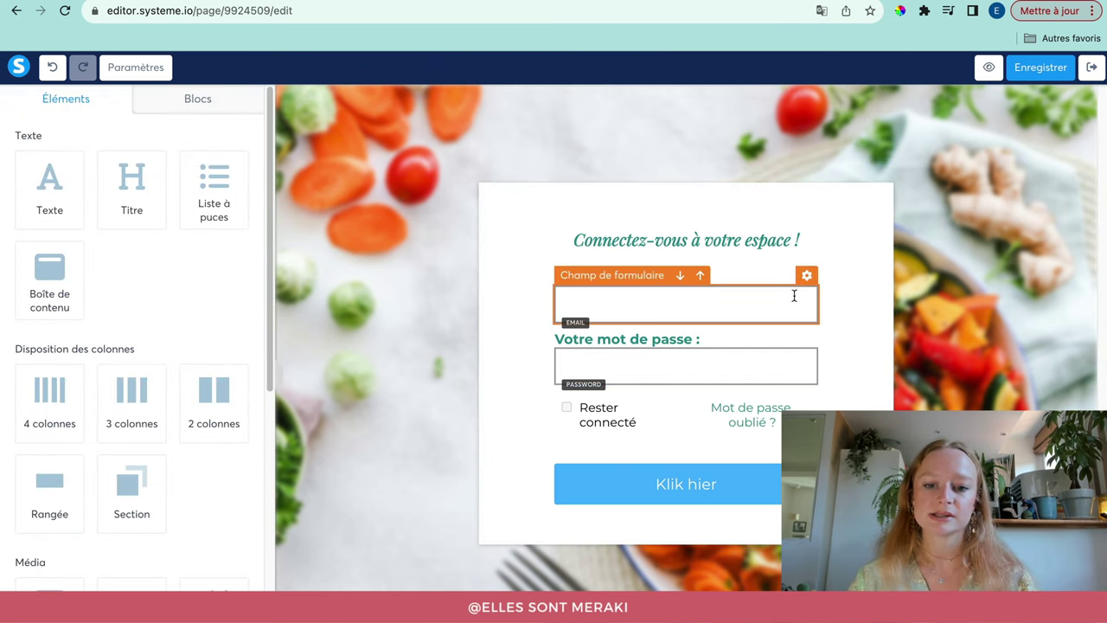
Set the e-mail field's top and bottom margins to 8
click(636, 303)
scroll(153, 346, down, 5)
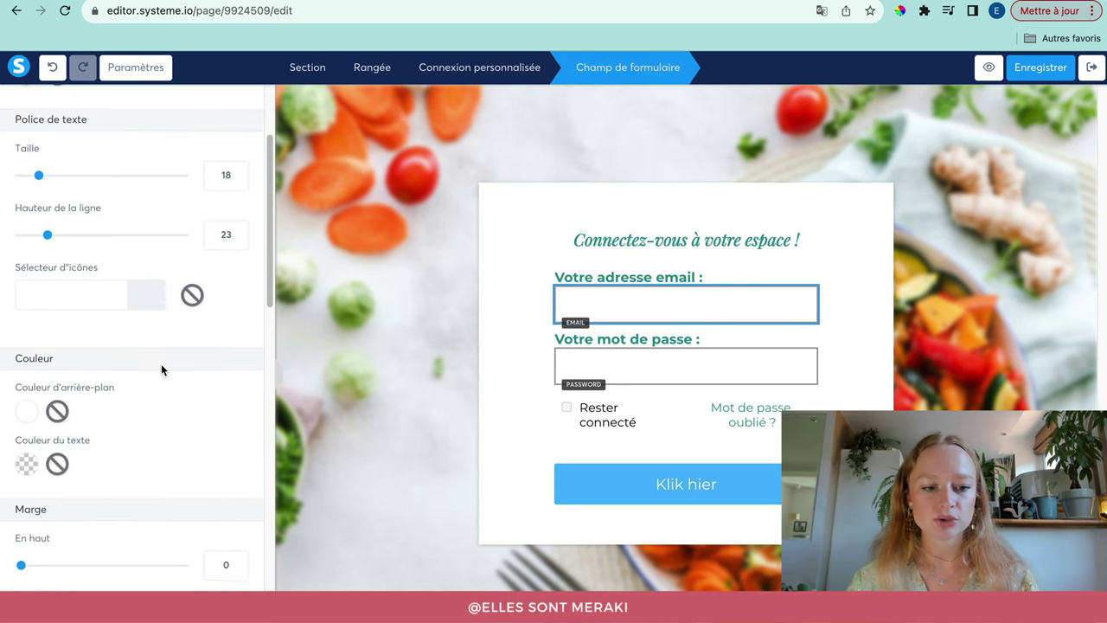
drag(22, 323, 29, 325)
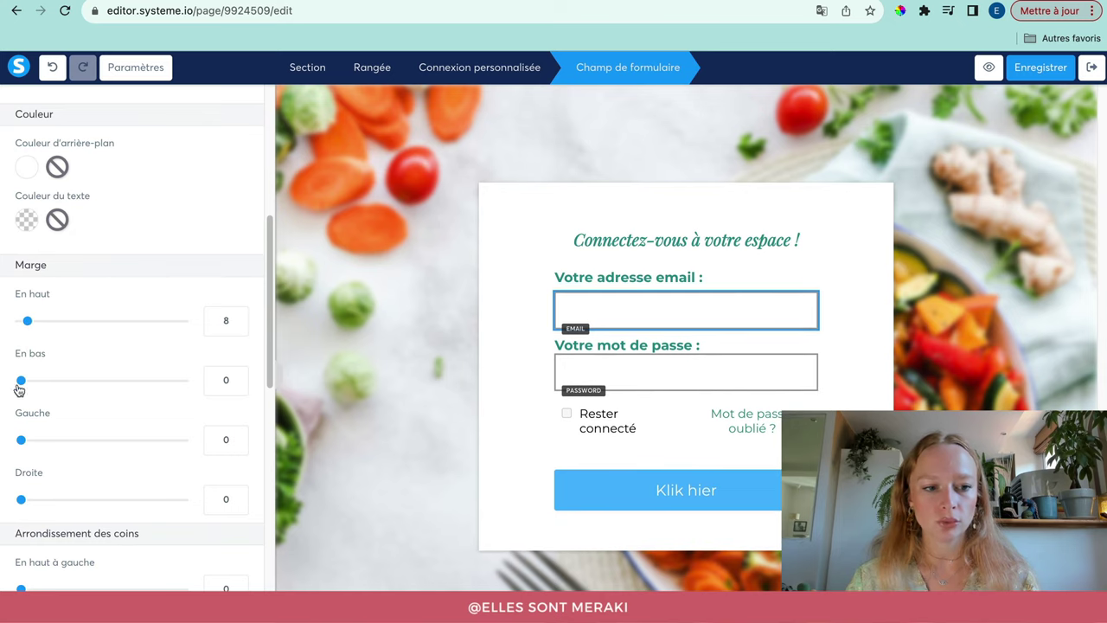
drag(21, 381, 28, 381)
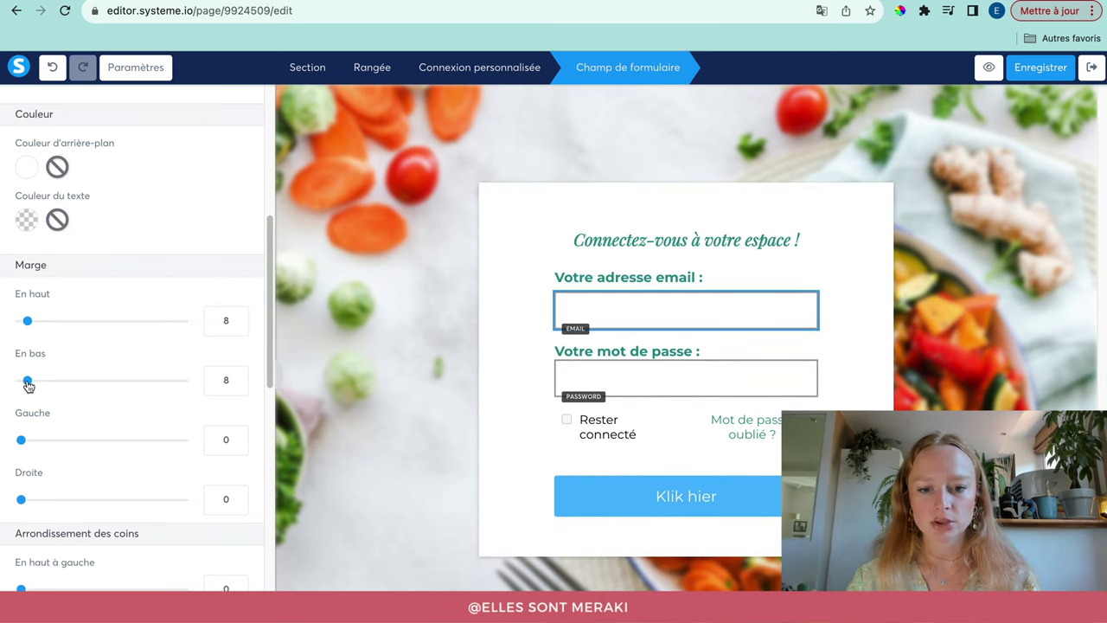
Set the password field's top margin to 8
click(593, 389)
scroll(141, 477, down, 5)
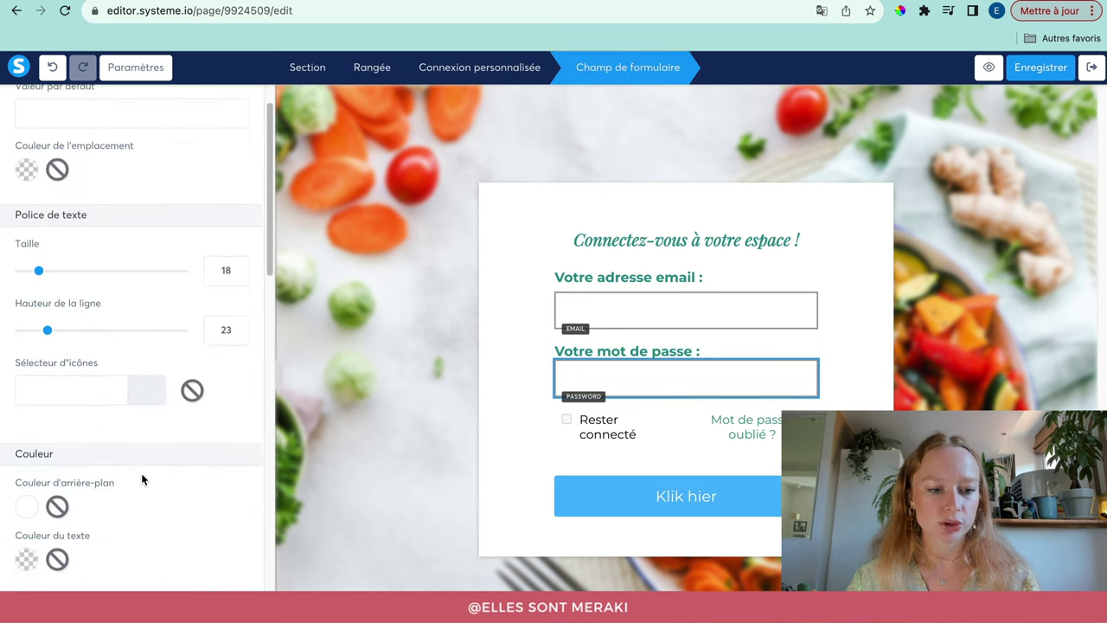
drag(18, 338, 28, 339)
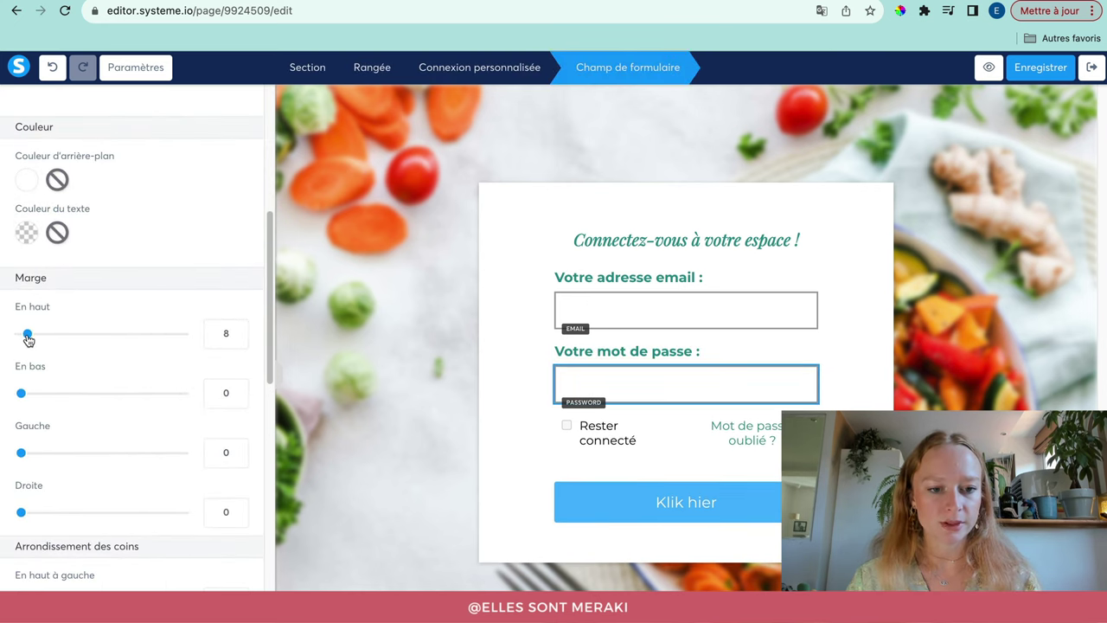
Set the password field's bottom margin to 7
drag(24, 395, 27, 395)
click(488, 357)
Set the corner rounding of the e-mail field to 5 on all four corners
click(608, 313)
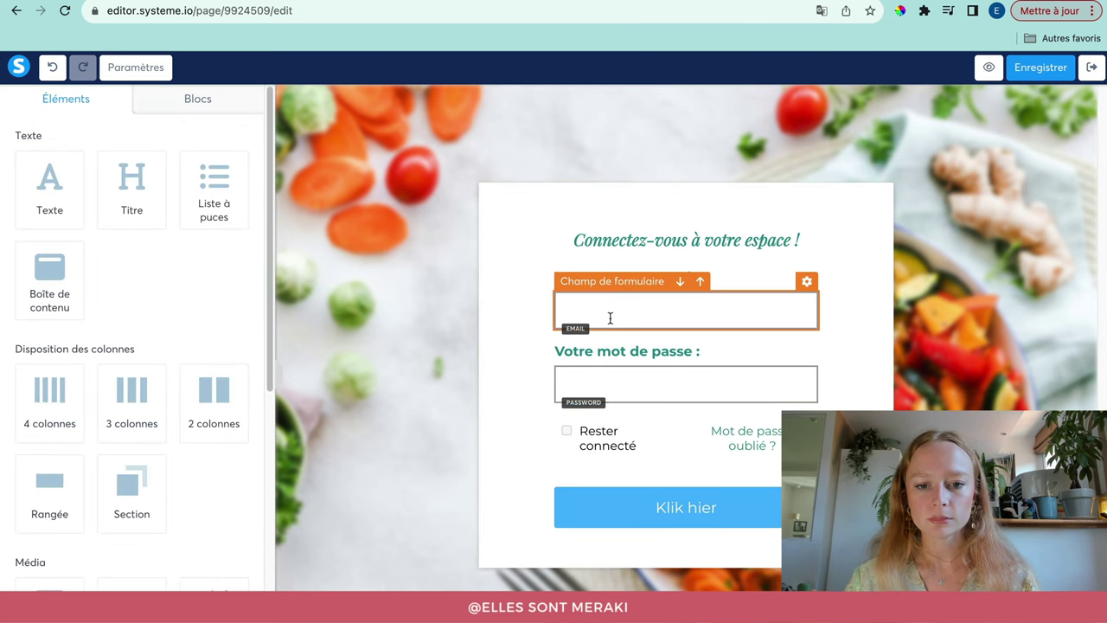
scroll(182, 477, down, 9)
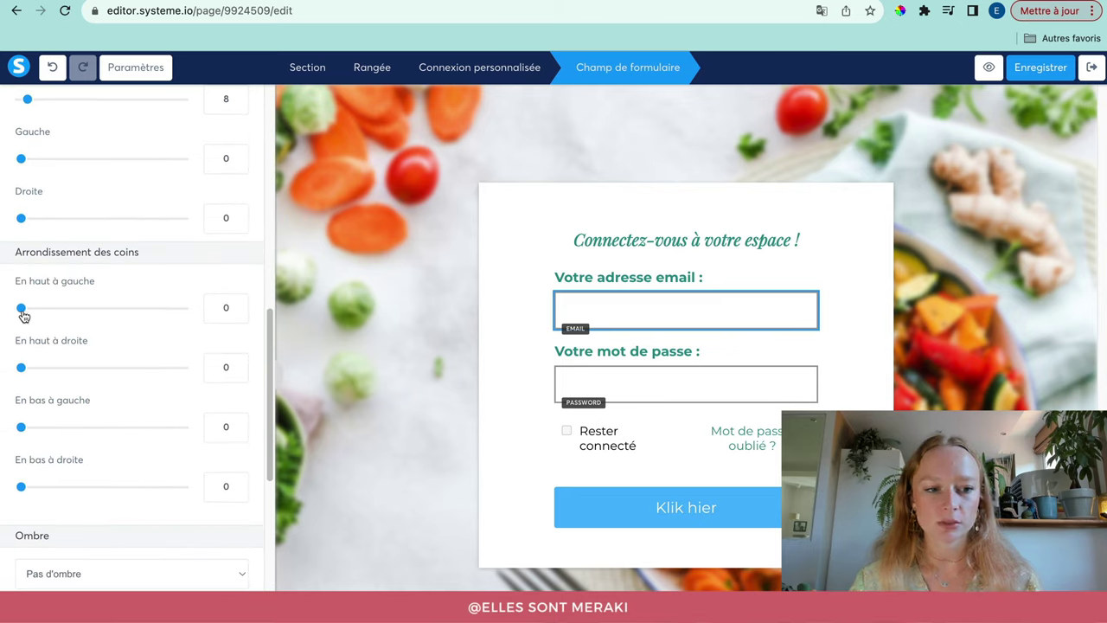
drag(22, 309, 27, 309)
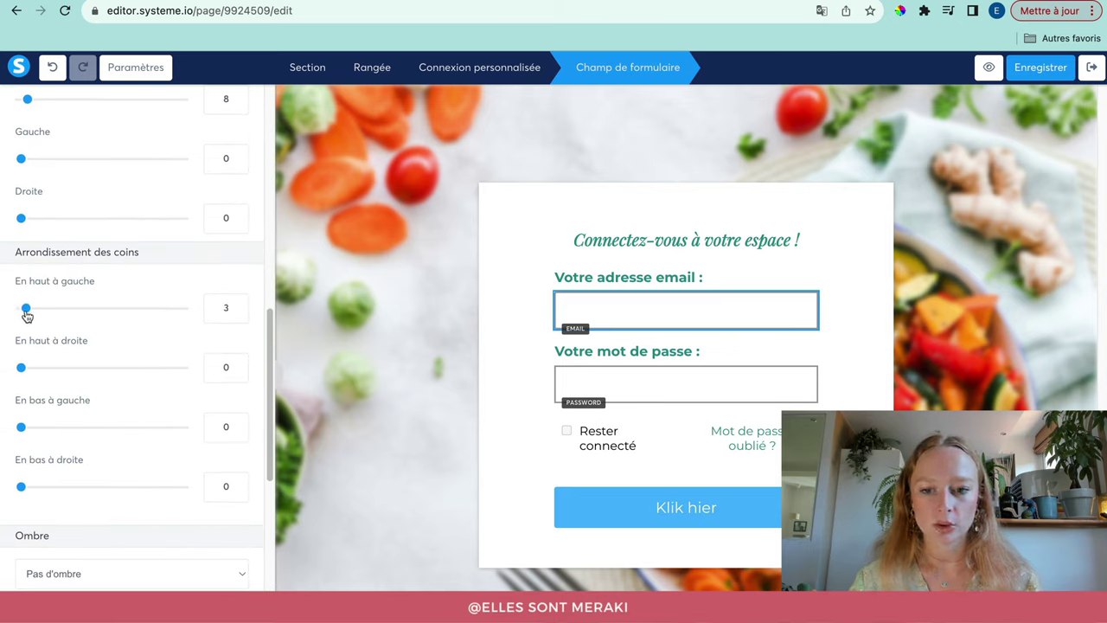
double_click(223, 367)
text(5)
double_click(223, 426)
text(5)
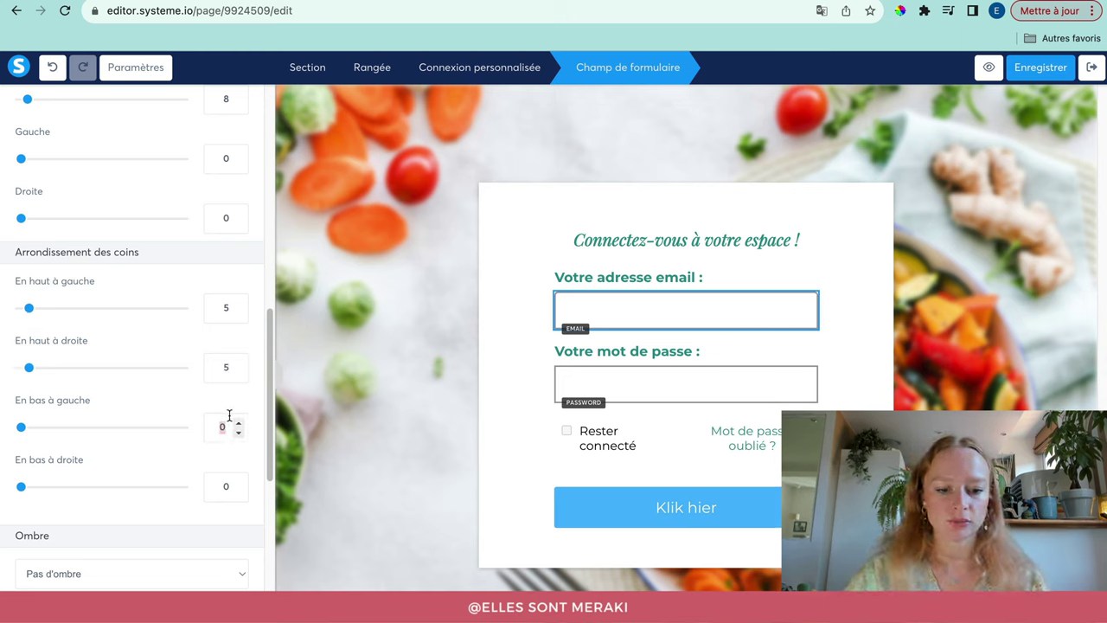
click(223, 487)
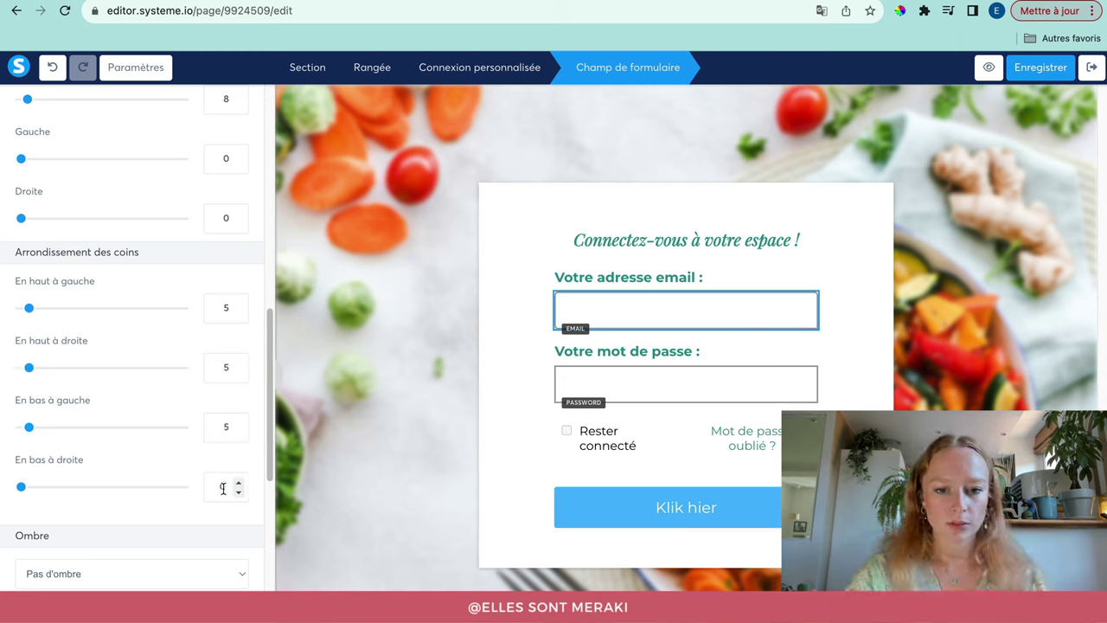
text(5)
scroll(147, 478, down, 2)
scroll(147, 474, down, 4)
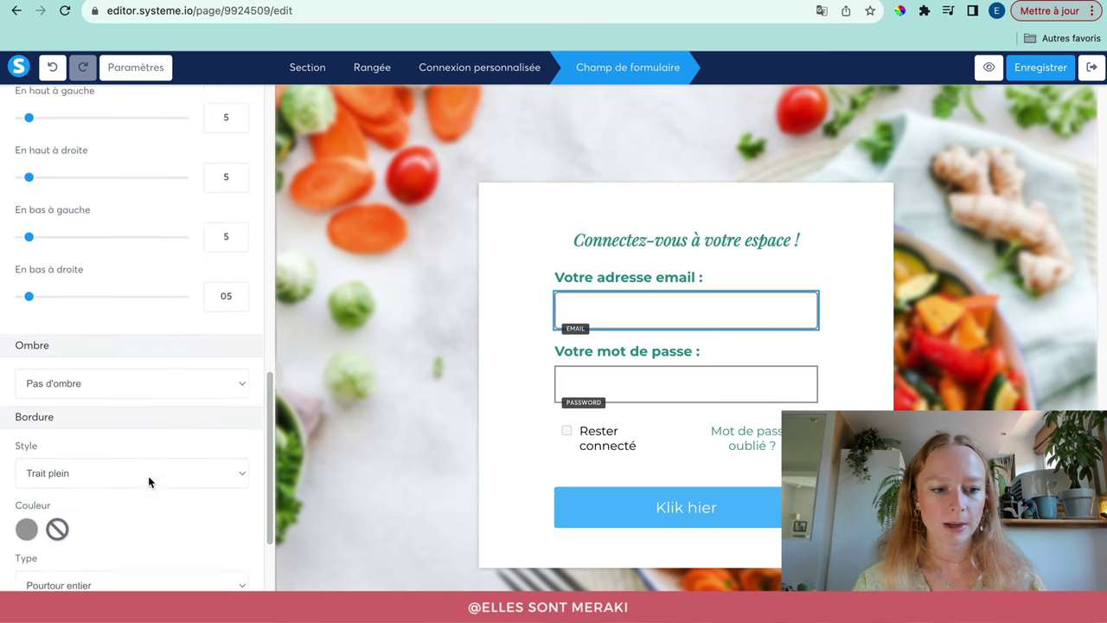
click(861, 372)
Set the e-mail field's border size to 1px and its colour to the saved brand green
click(734, 316)
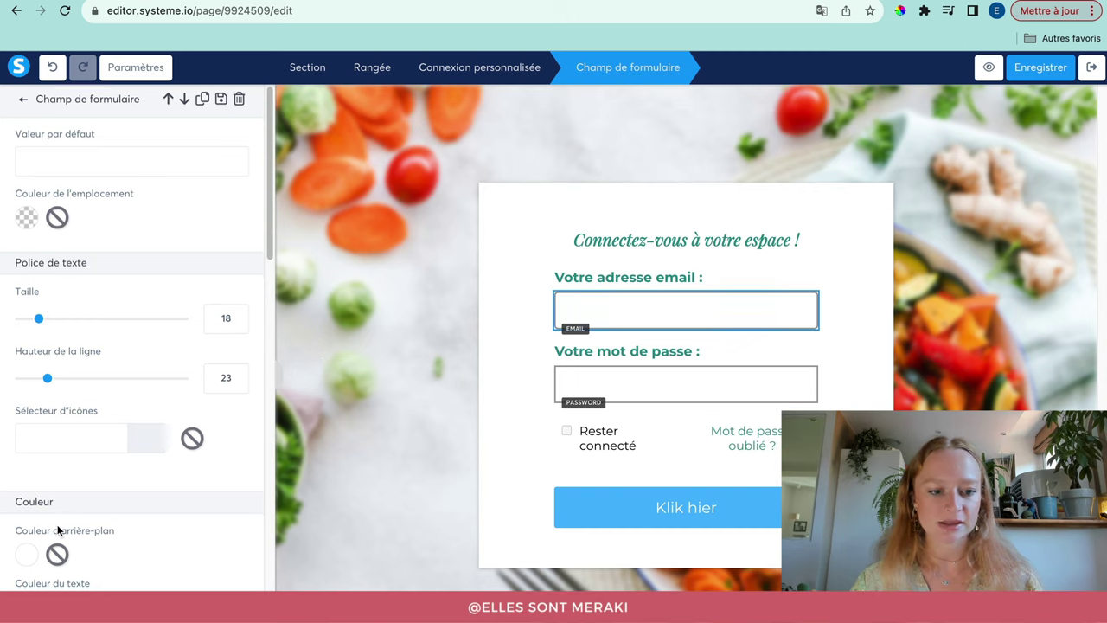
scroll(58, 530, down, 10)
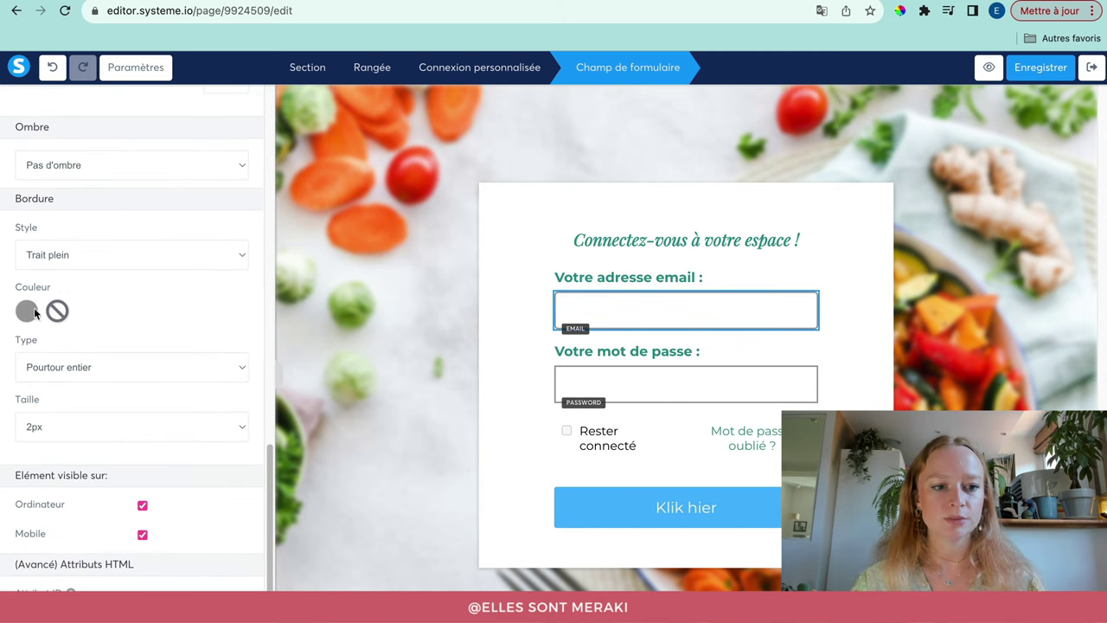
click(66, 424)
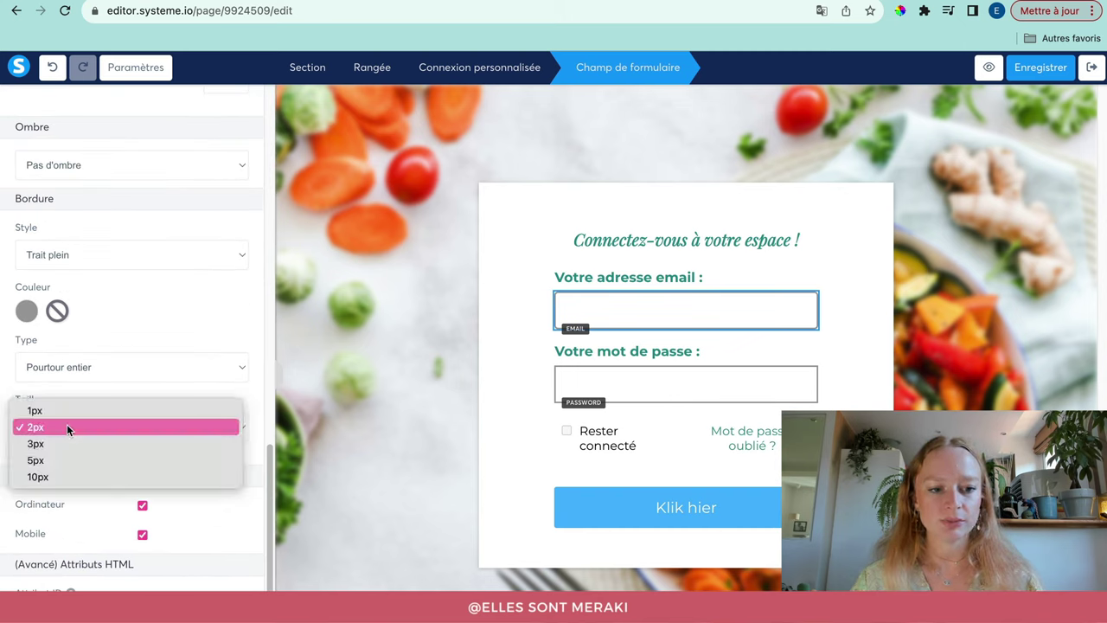
click(64, 413)
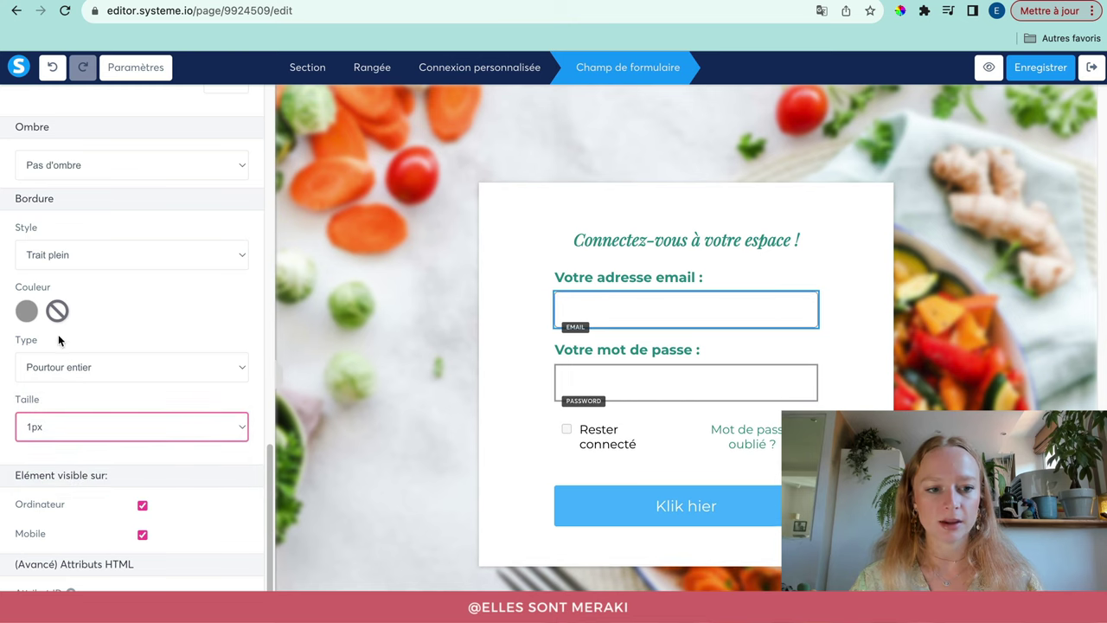
click(26, 313)
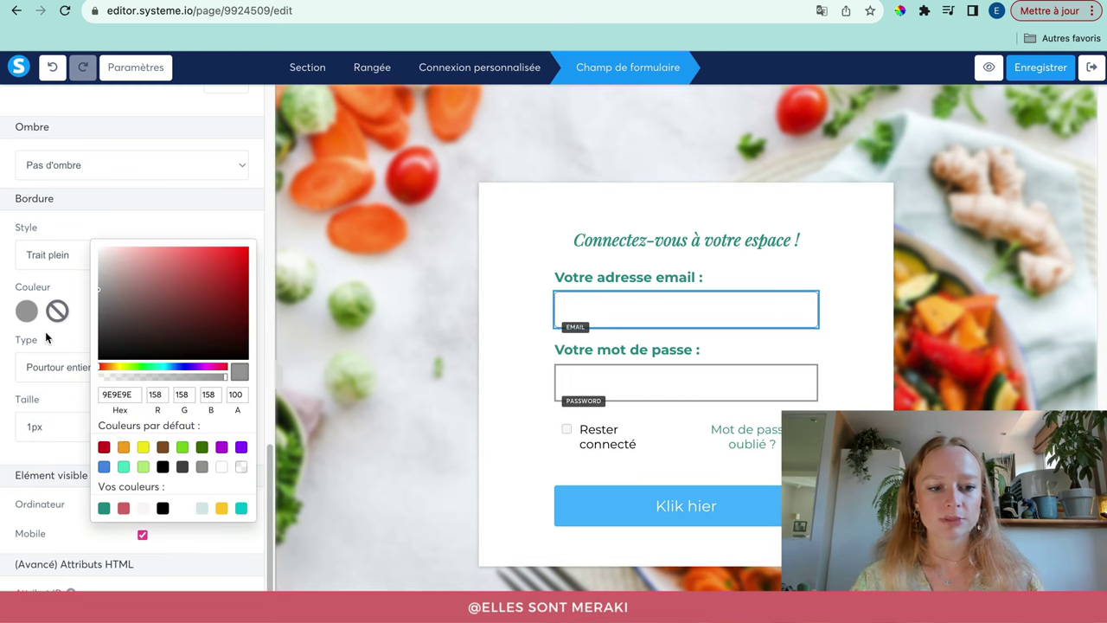
click(103, 509)
click(836, 353)
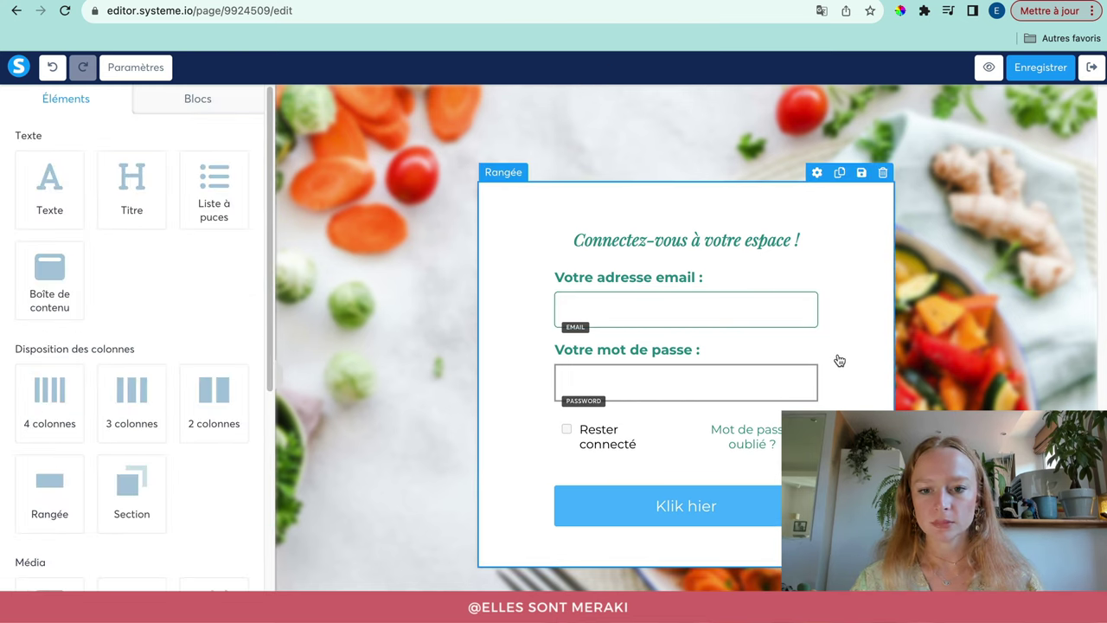
Round the password field's corners: 5 for both top corners, 2 for the bottom left and 3 for the bottom right
click(741, 388)
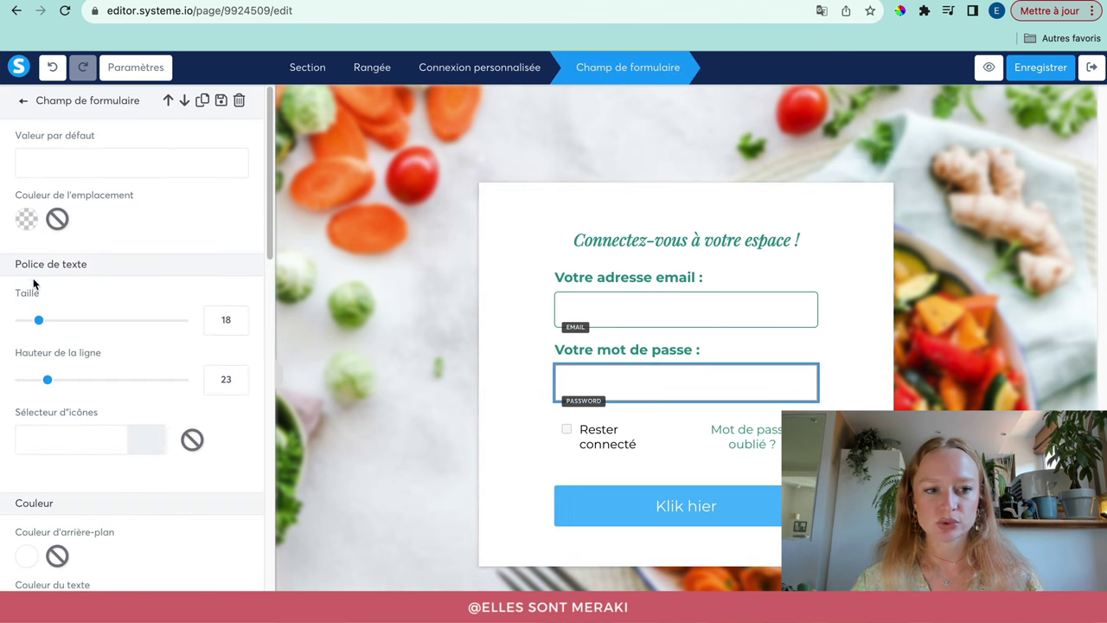
scroll(87, 407, down, 10)
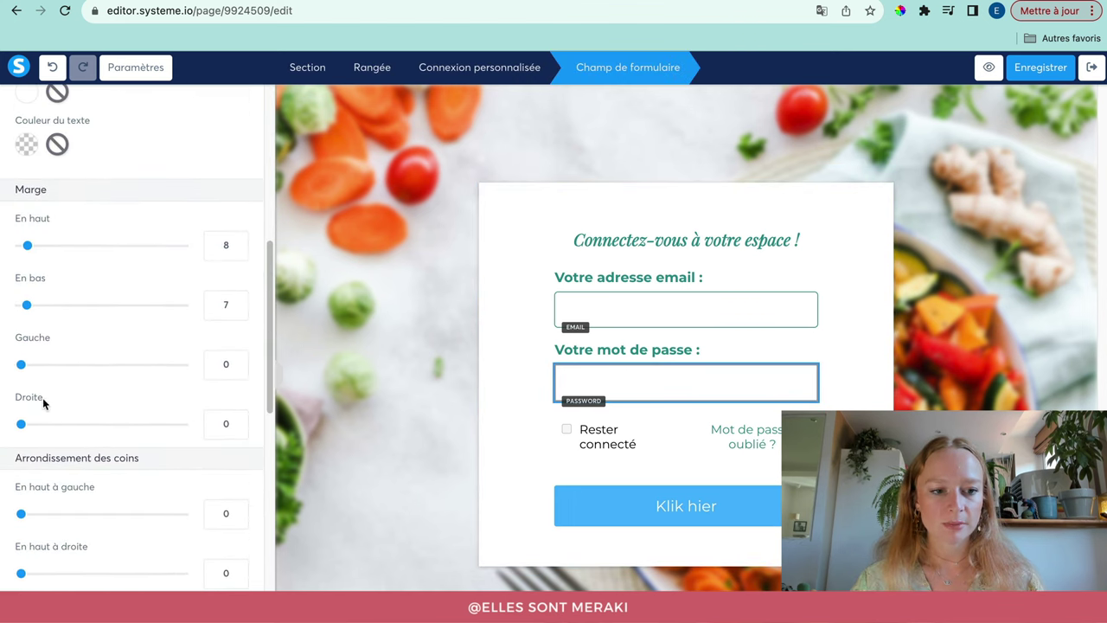
scroll(143, 420, down, 3)
click(226, 395)
text(5)
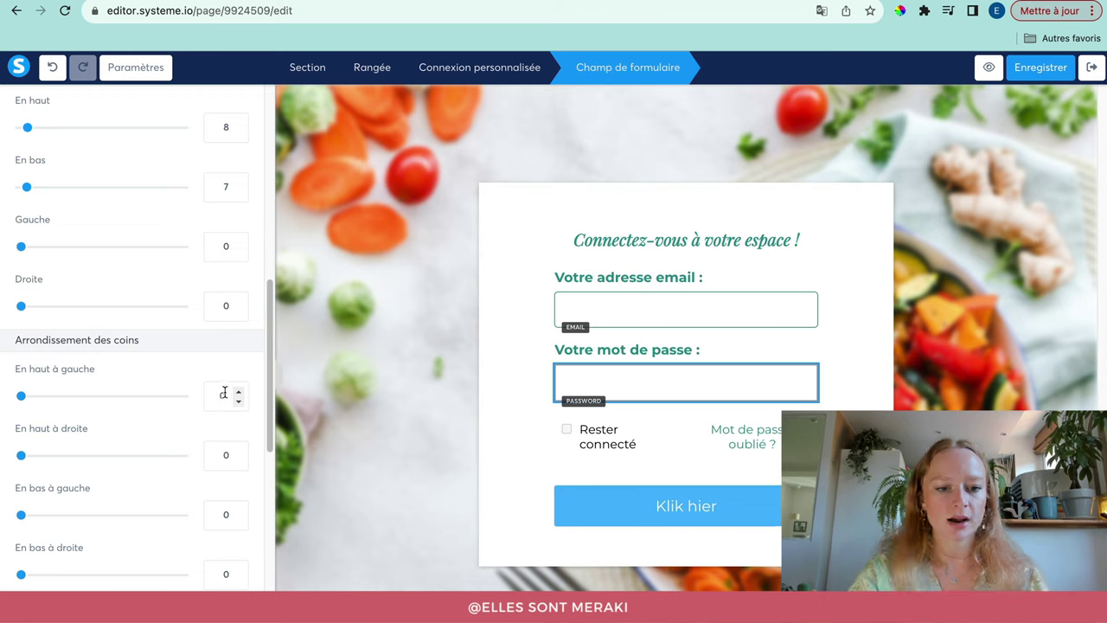
click(225, 454)
text(5)
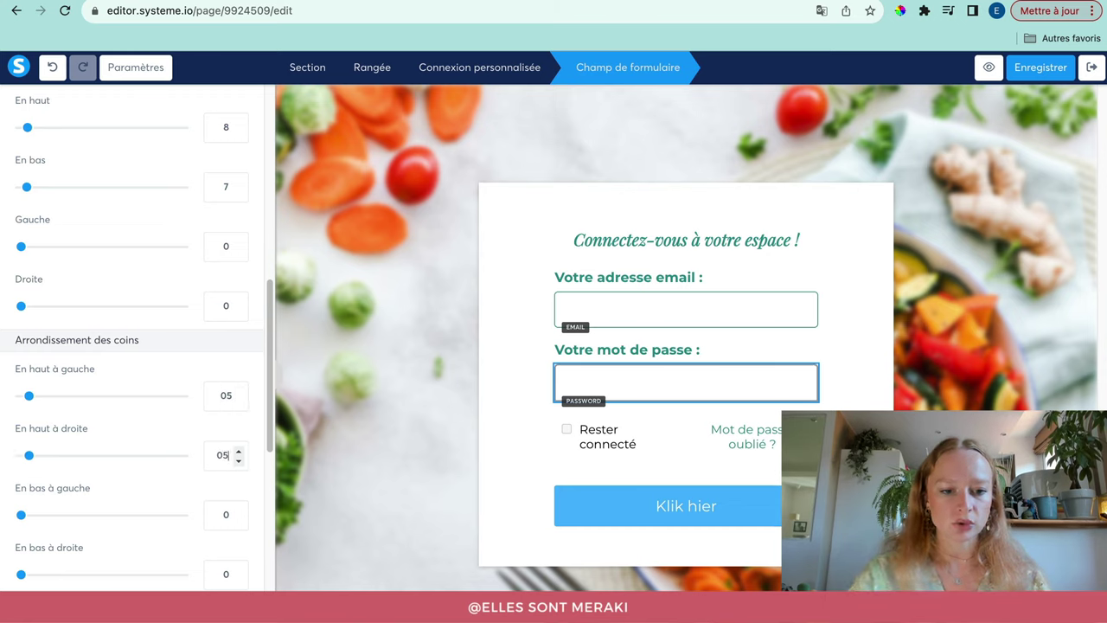
double_click(227, 514)
text(2)
scroll(229, 514, down, 1)
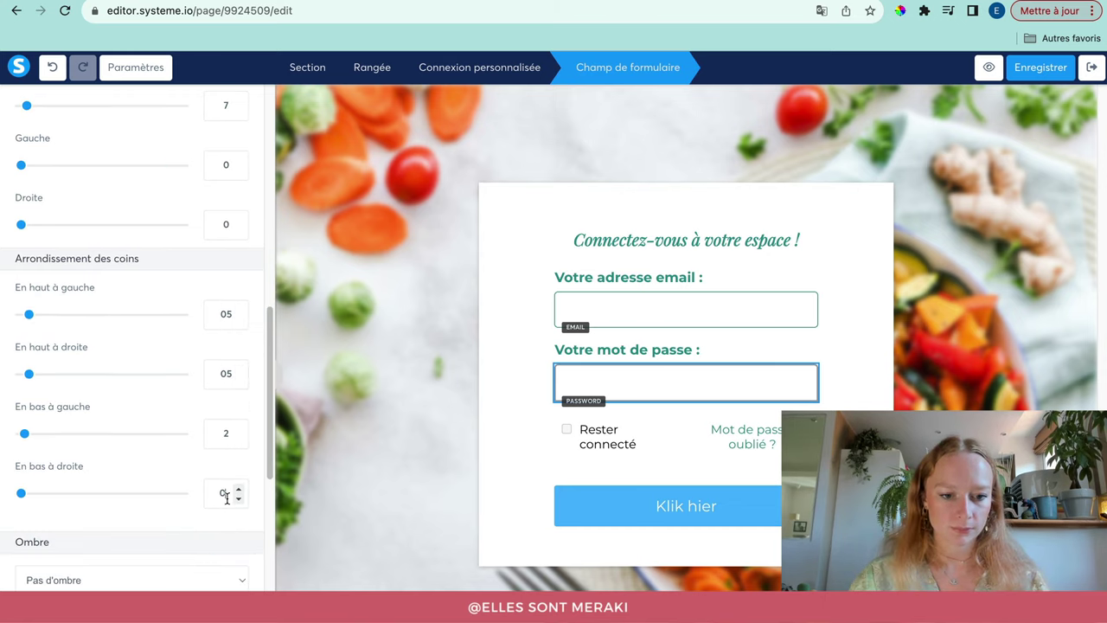
double_click(223, 493)
text(3)
Give the password field's border the saved brand green 24928C and a size of 1px
scroll(121, 433, down, 4)
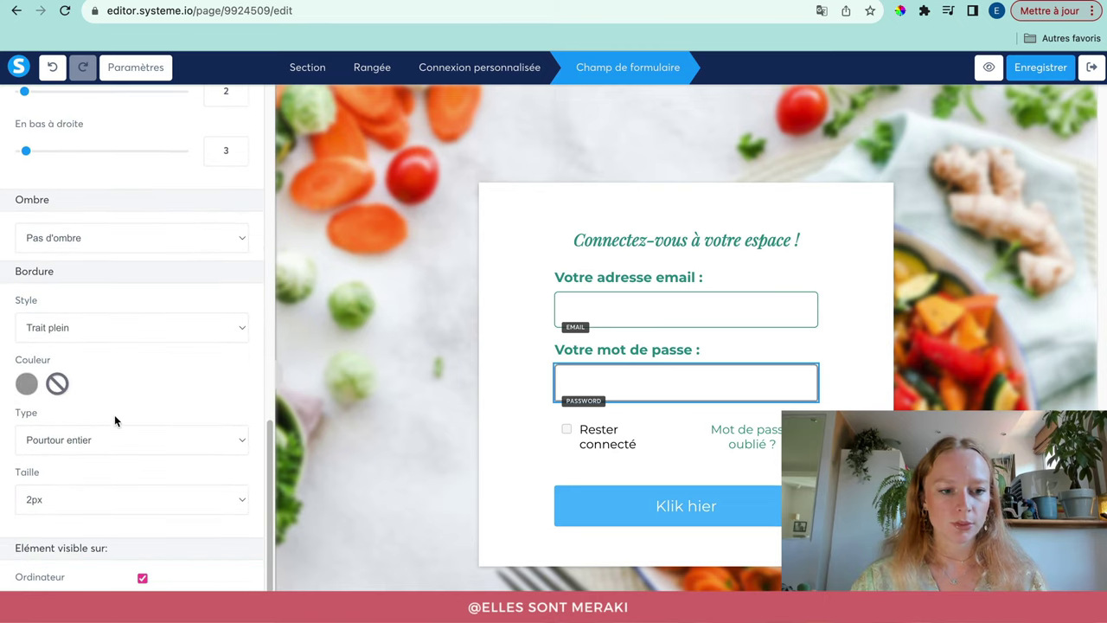
click(27, 383)
click(104, 581)
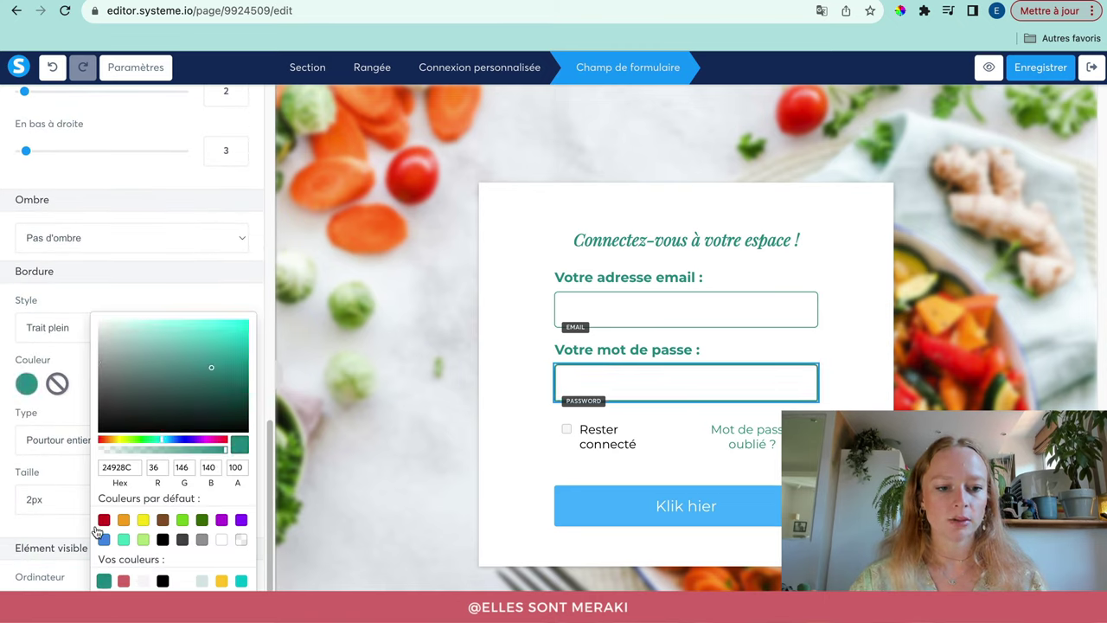
click(61, 505)
click(60, 505)
click(42, 482)
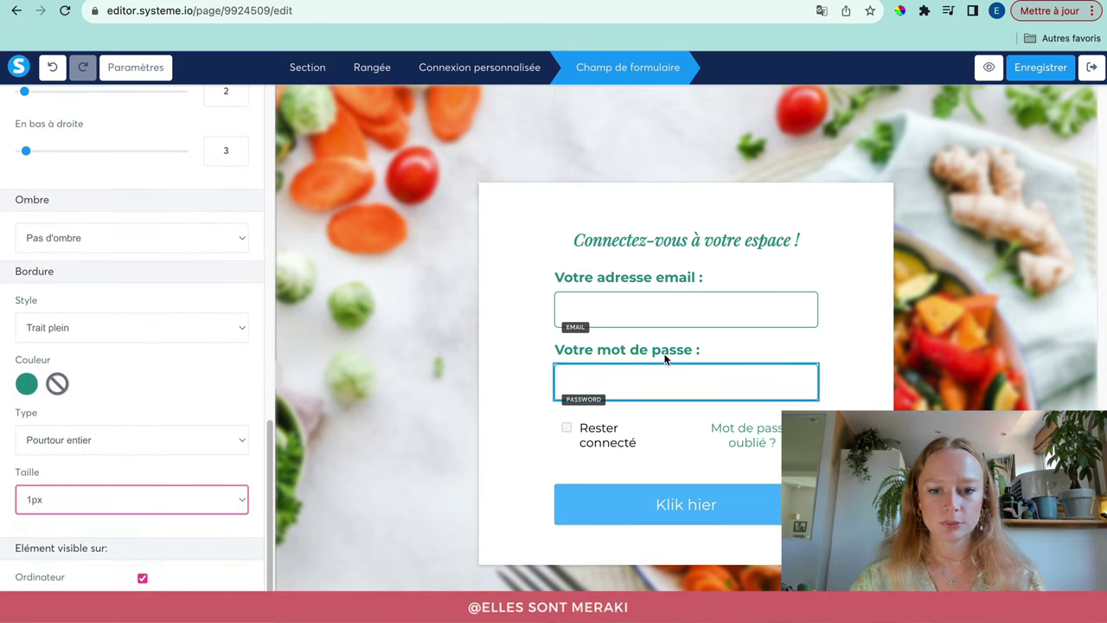
click(853, 383)
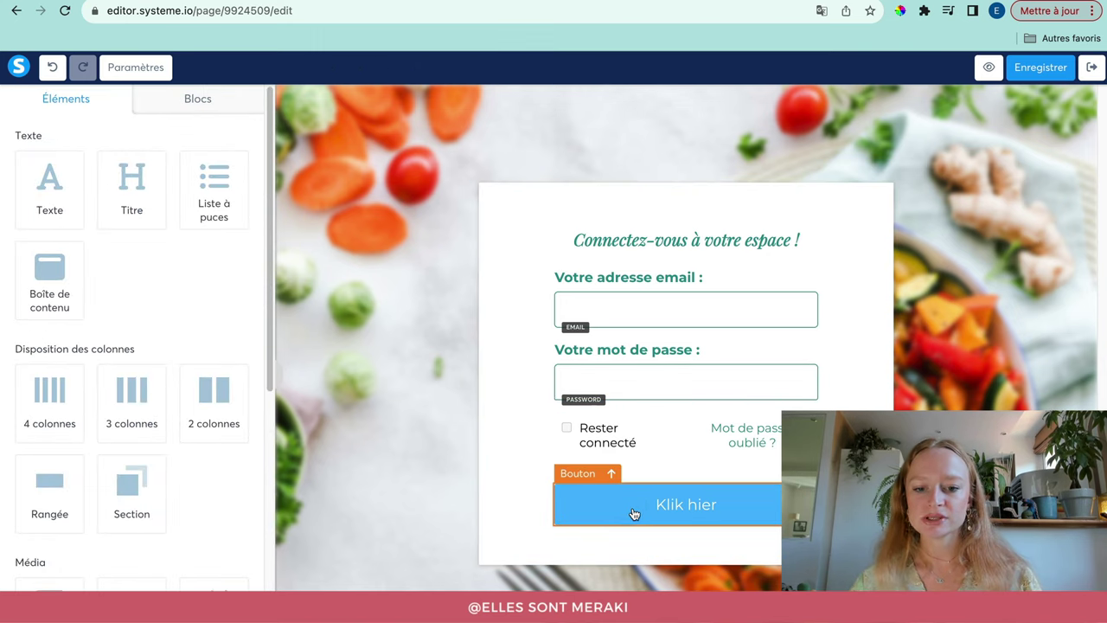
Replace the login button's text "Klik hier" with "Je me connecte"
click(603, 511)
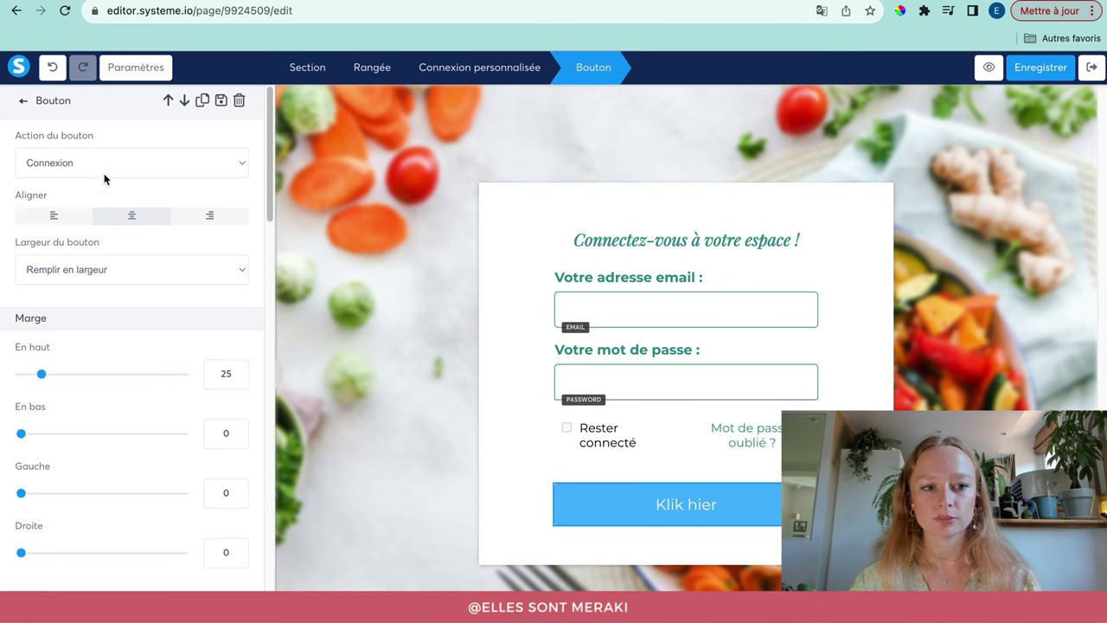
scroll(138, 496, down, 5)
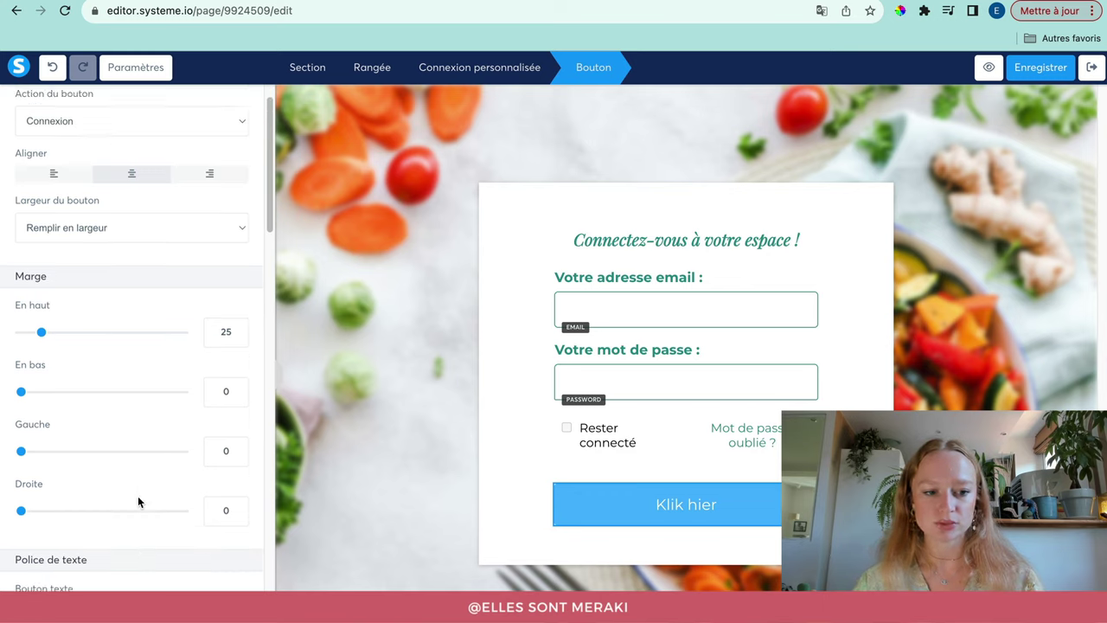
click(62, 394)
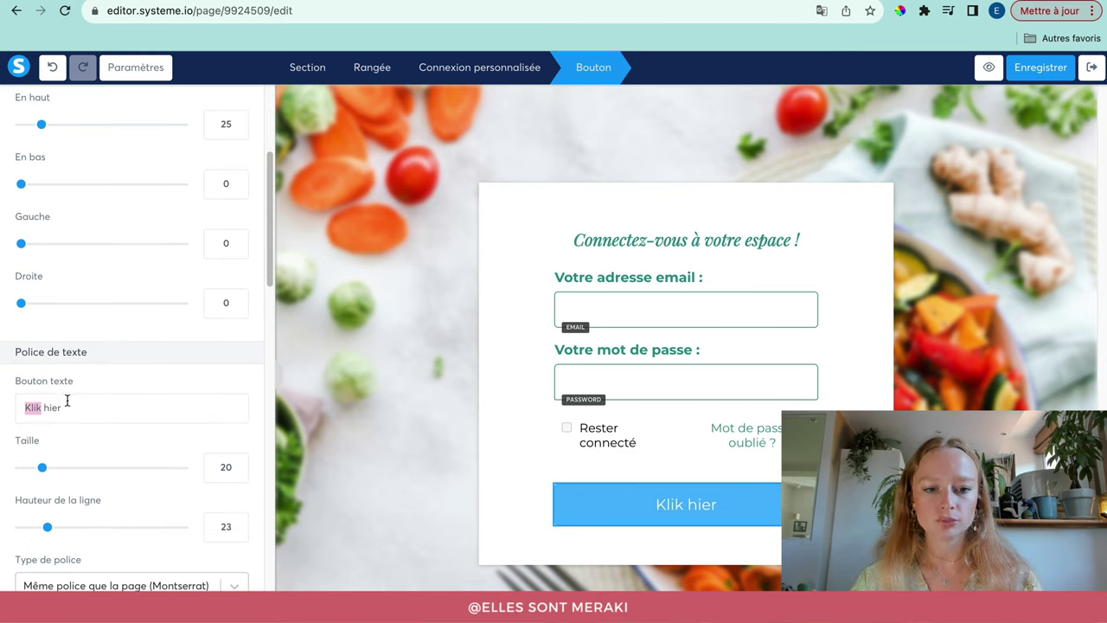
triple_click(68, 401)
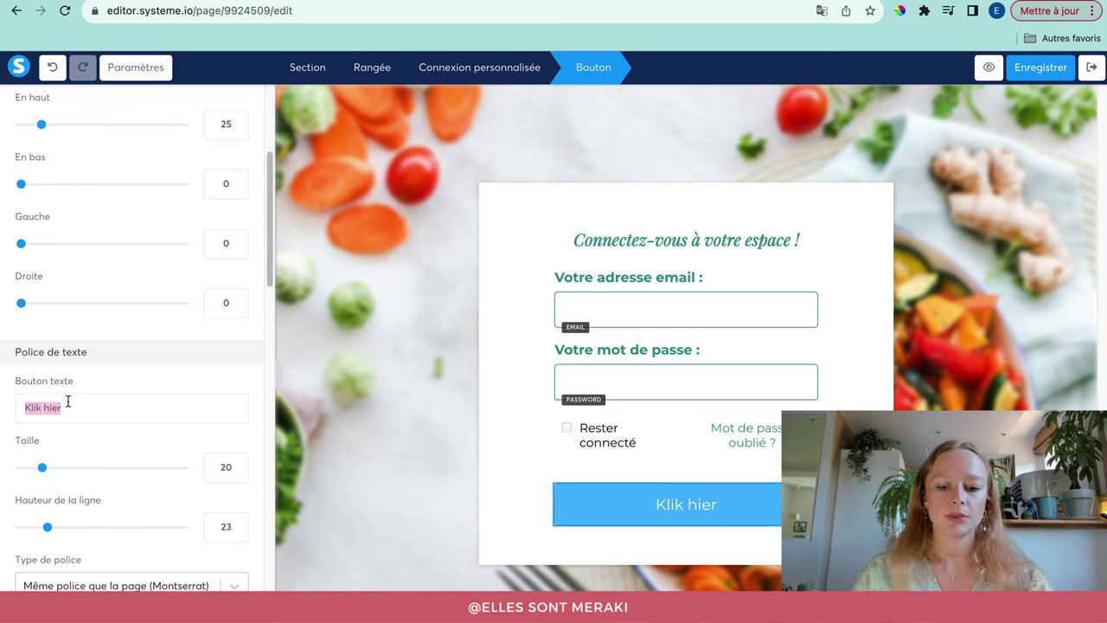
text(Je me connecte)
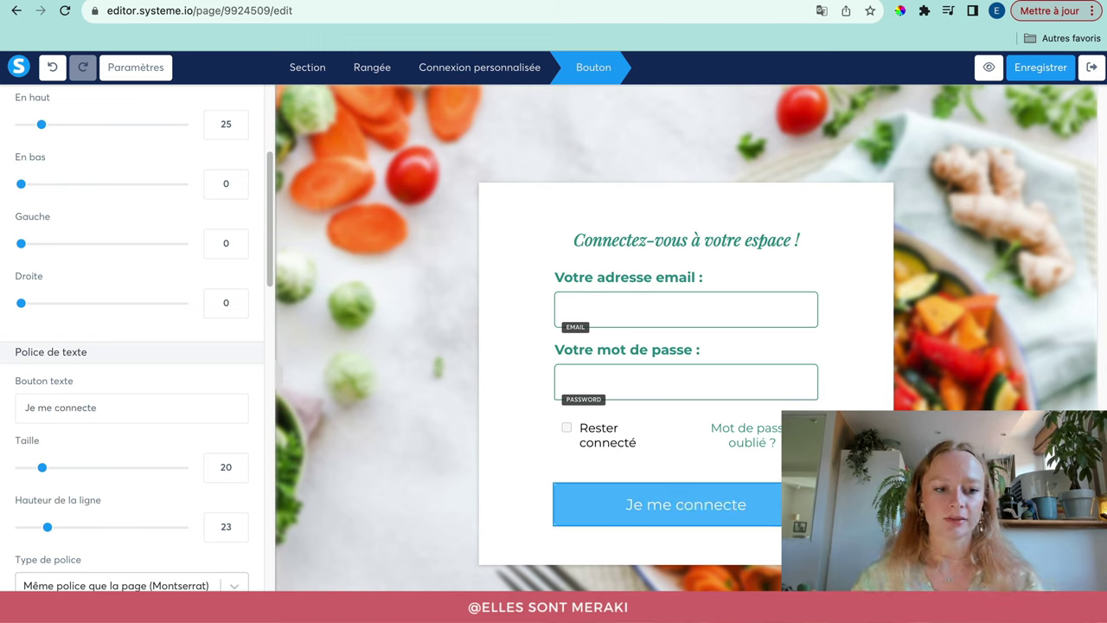
Add the arrow-alt-circle-right icon after the login button's text
scroll(76, 464, down, 5)
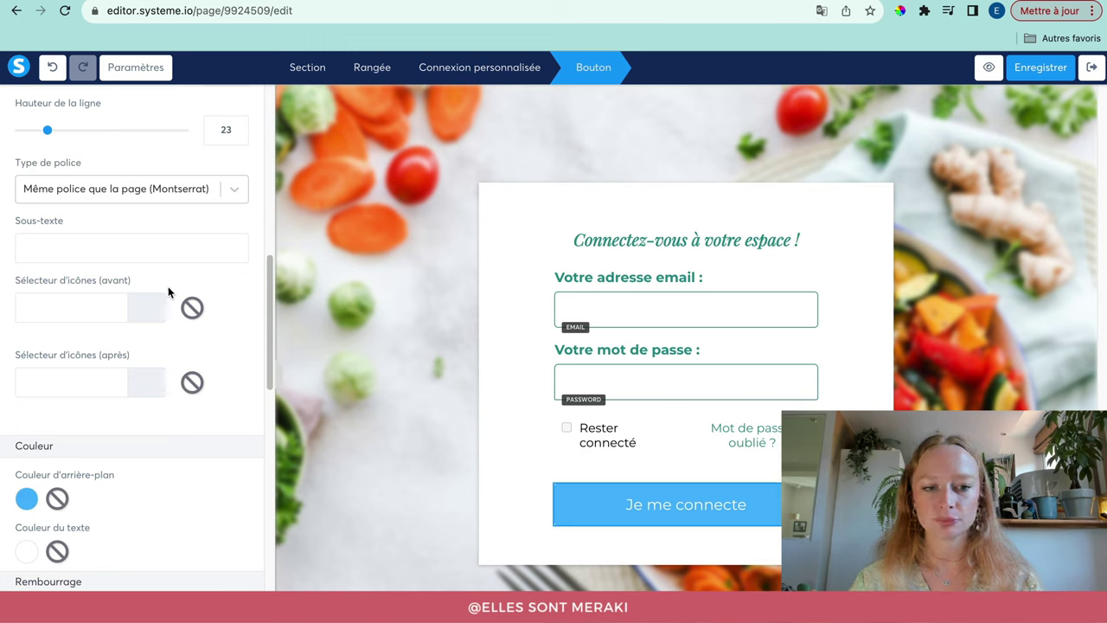
click(87, 381)
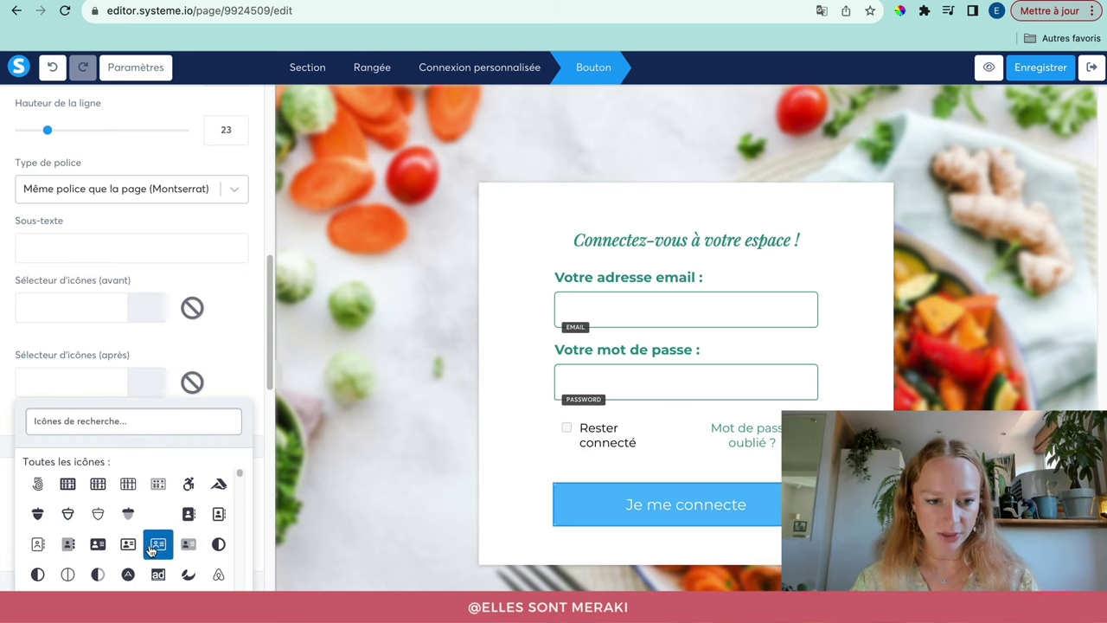
scroll(151, 551, down, 5)
scroll(156, 524, up, 5)
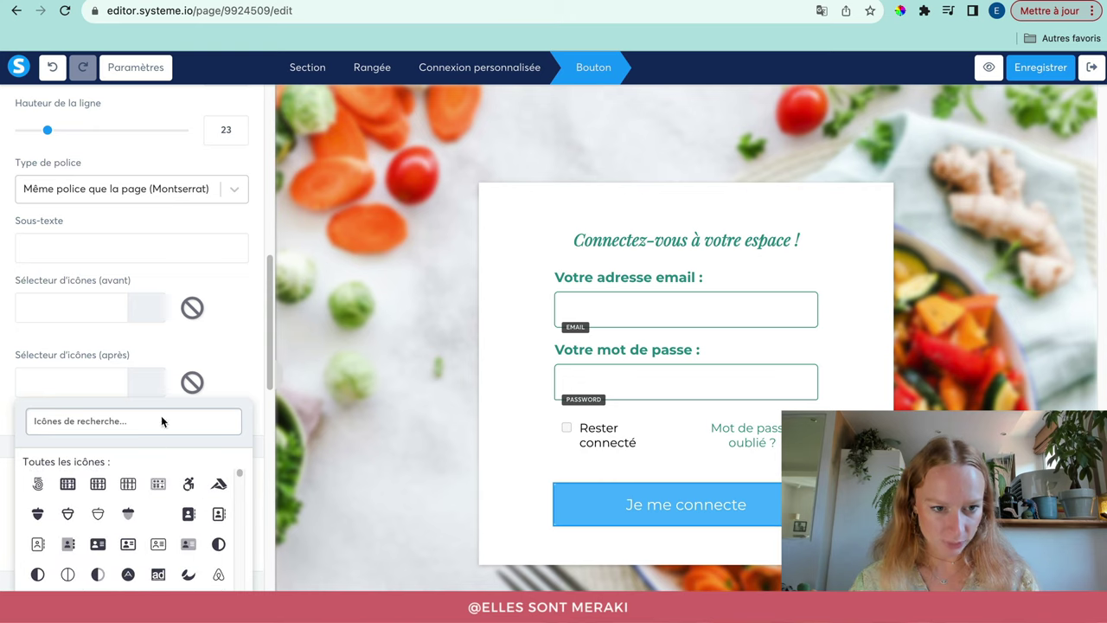
click(154, 384)
click(104, 388)
scroll(99, 519, down, 3)
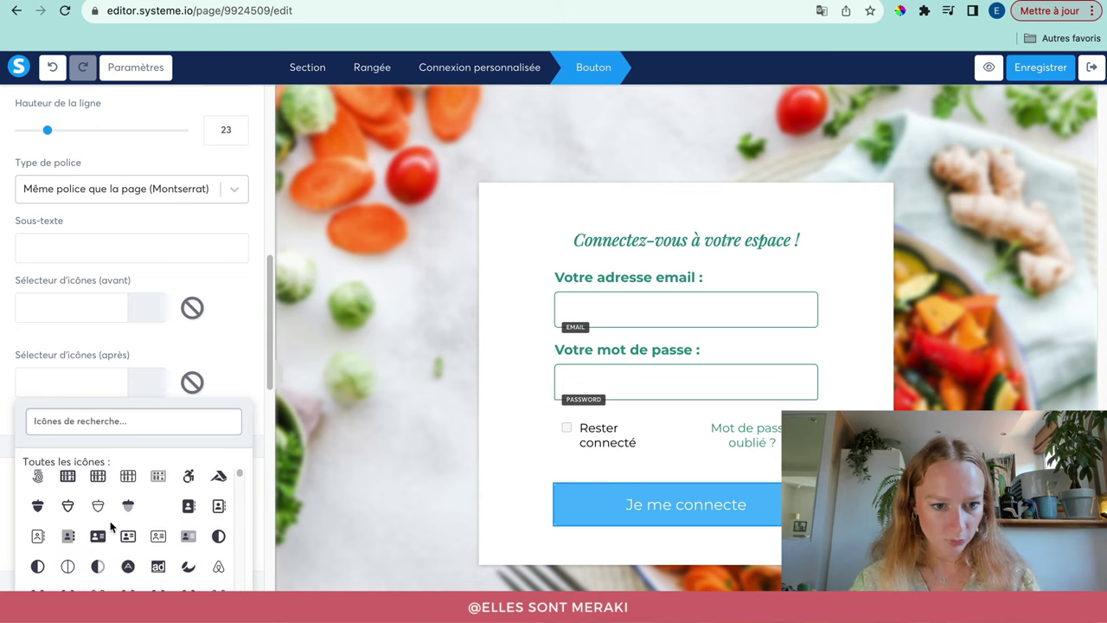
scroll(128, 531, down, 2)
click(94, 524)
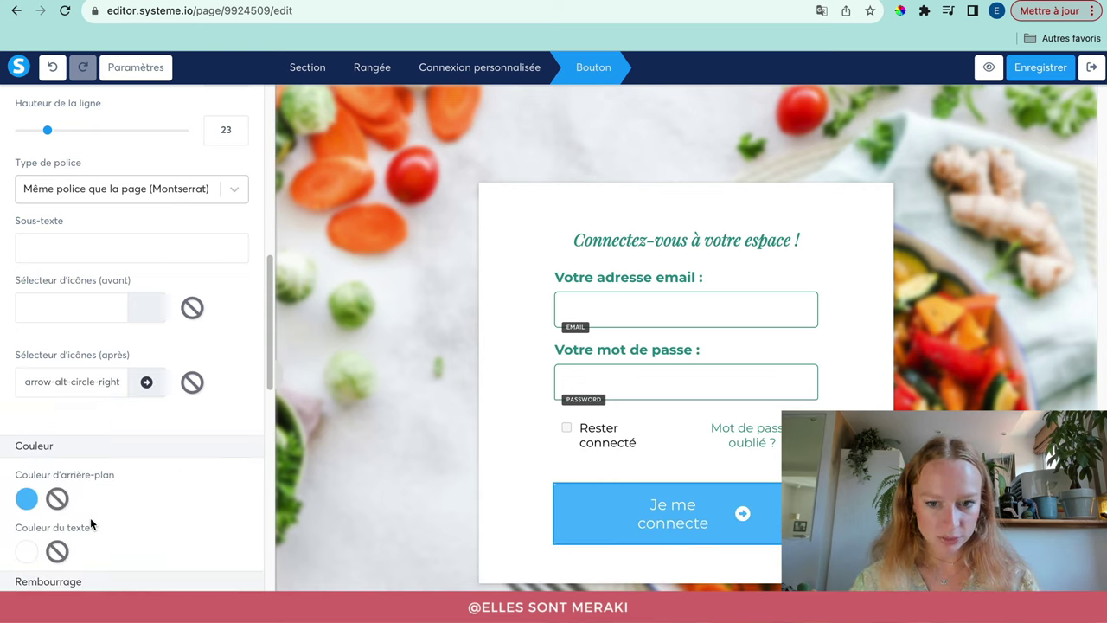
Set the login button's left/right padding to 6
scroll(166, 492, down, 6)
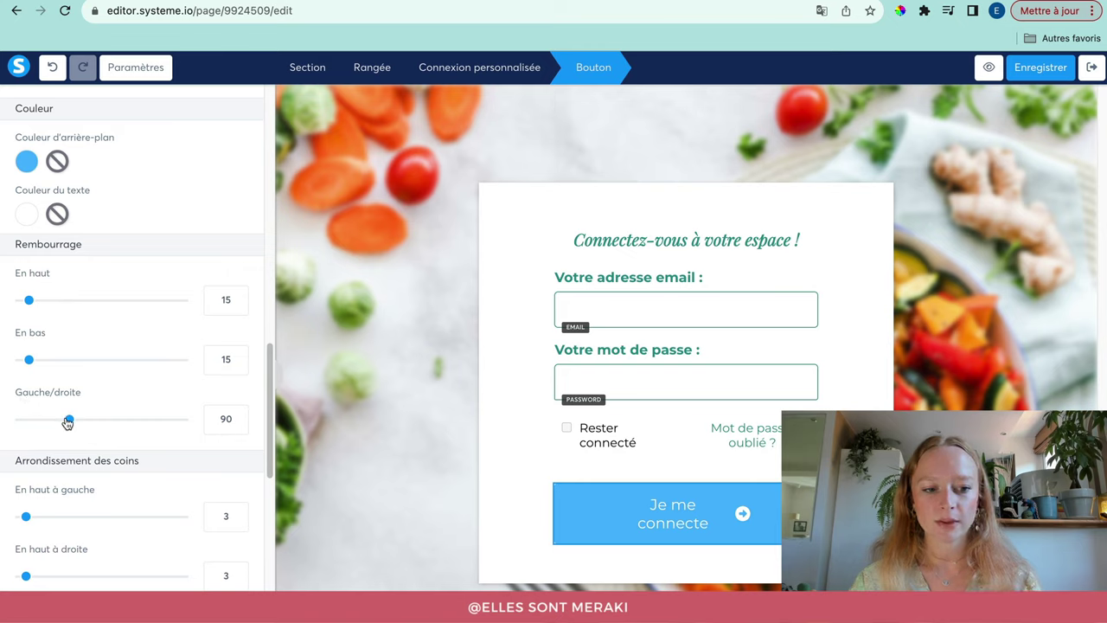
drag(68, 422, 25, 421)
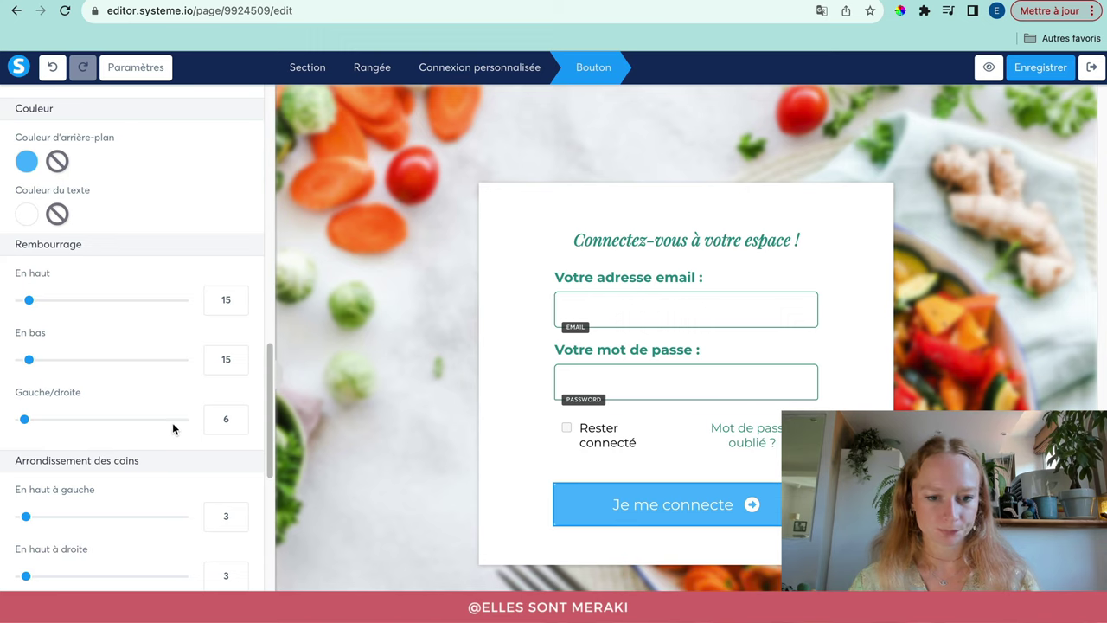
scroll(173, 427, down, 3)
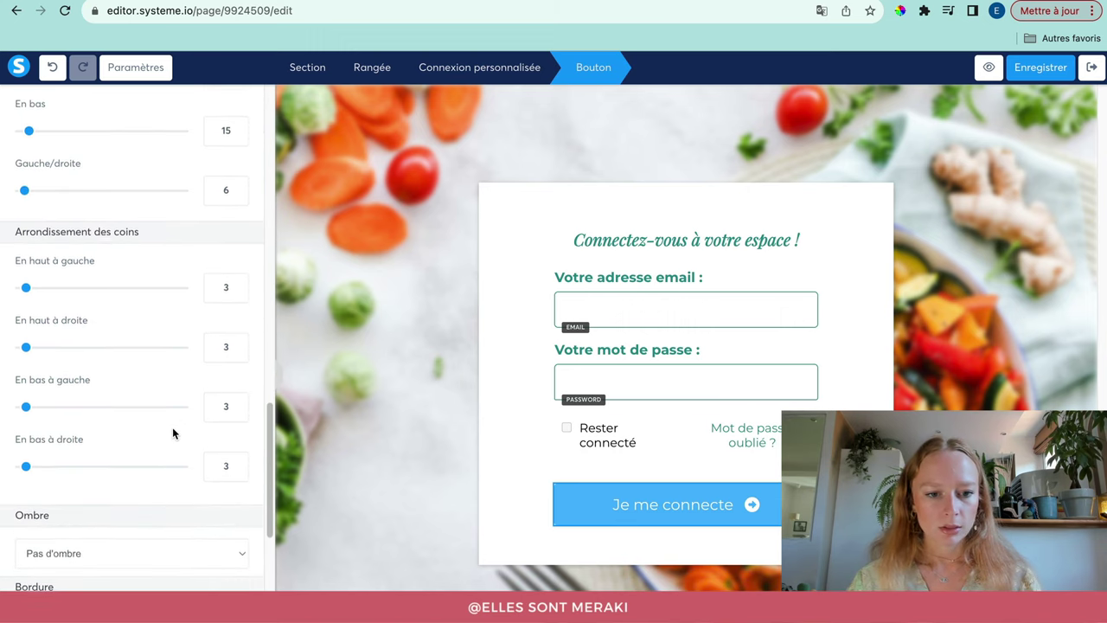
scroll(173, 431, down, 3)
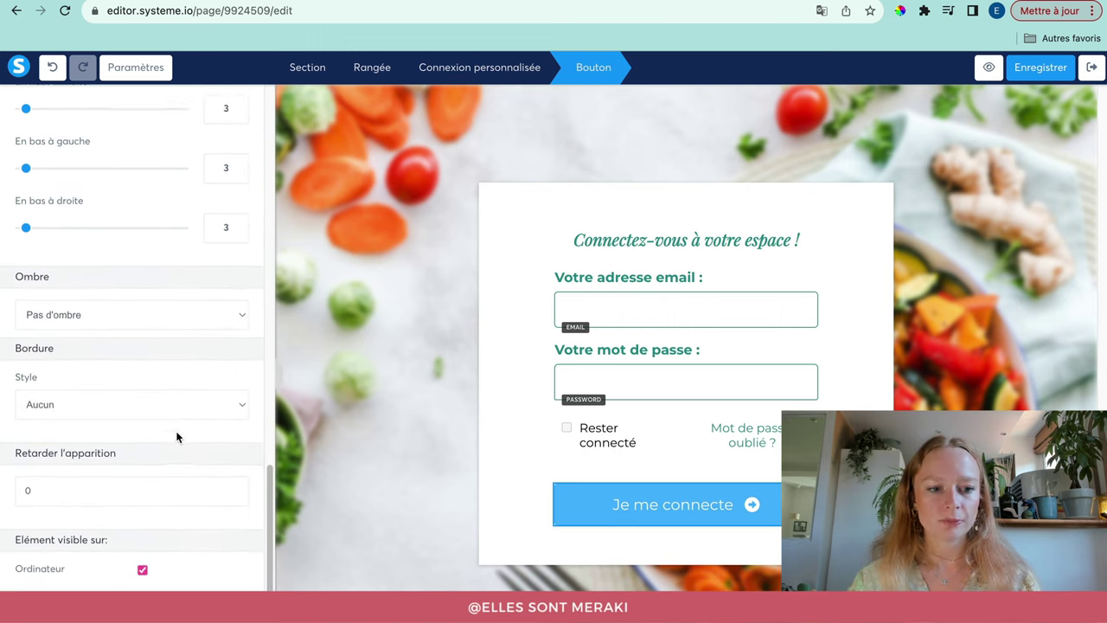
Apply the soft shadow option "Ombre douce" to the login button
scroll(176, 437, down, 1)
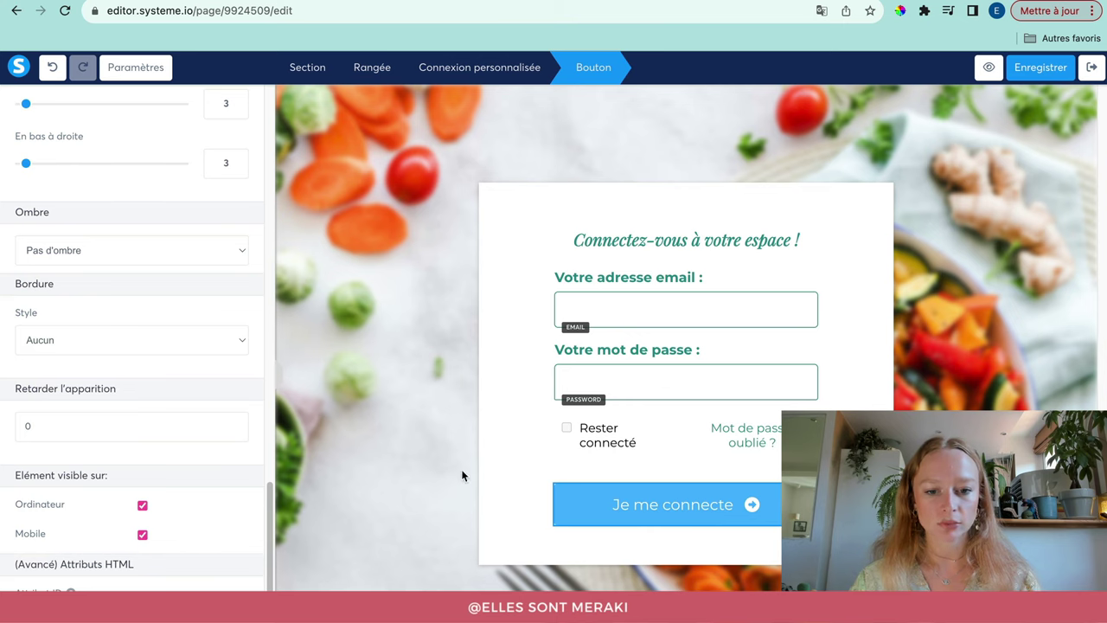
click(411, 478)
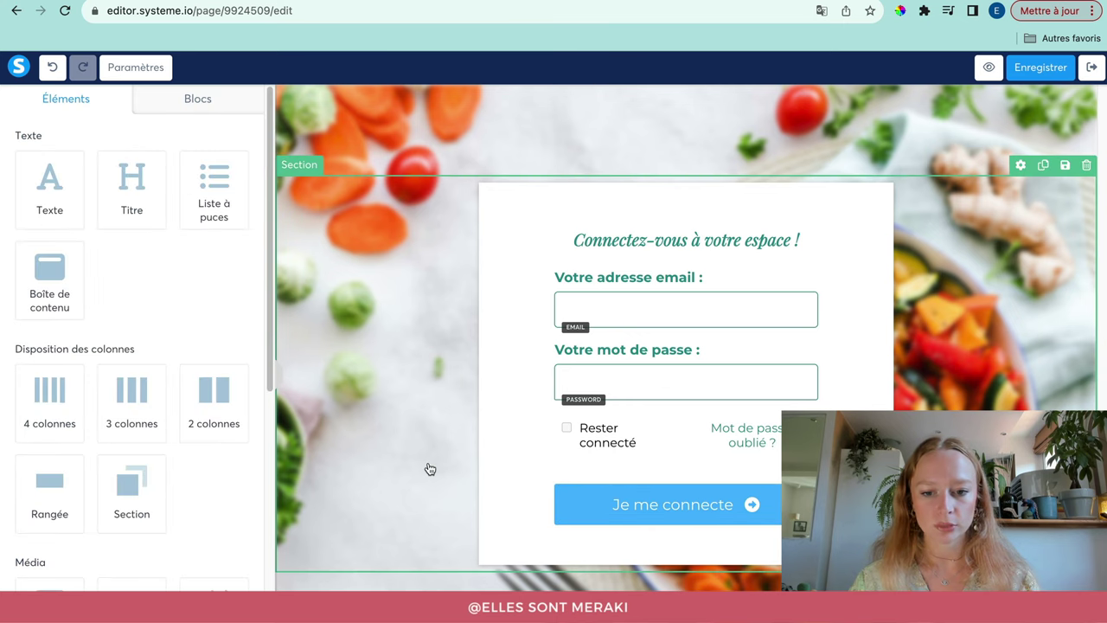
click(593, 517)
scroll(110, 380, down, 5)
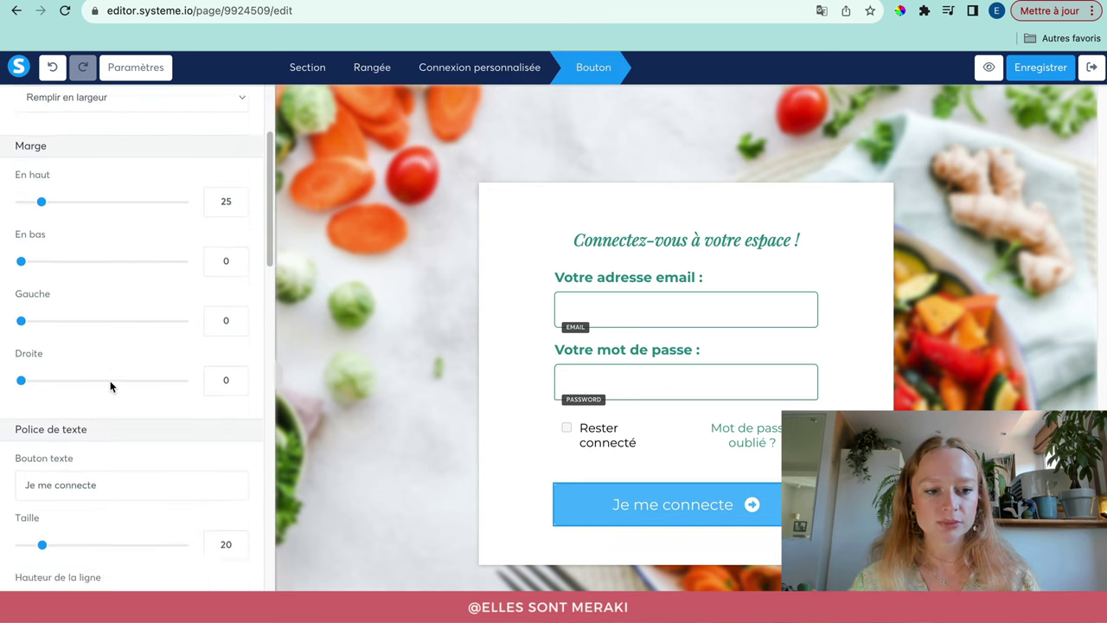
scroll(110, 381, down, 14)
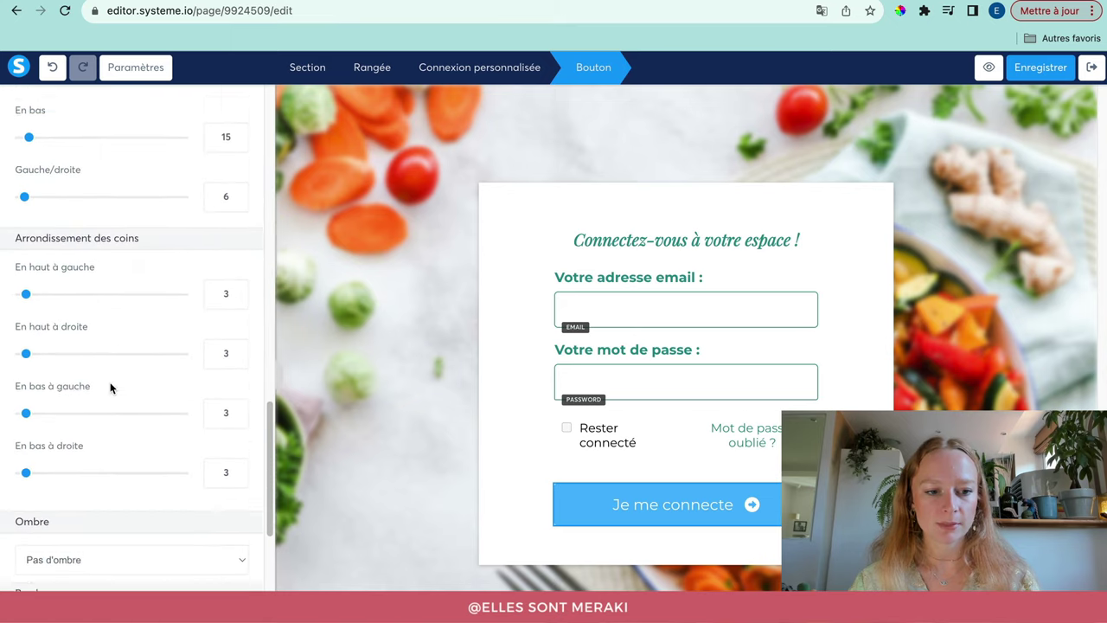
click(70, 280)
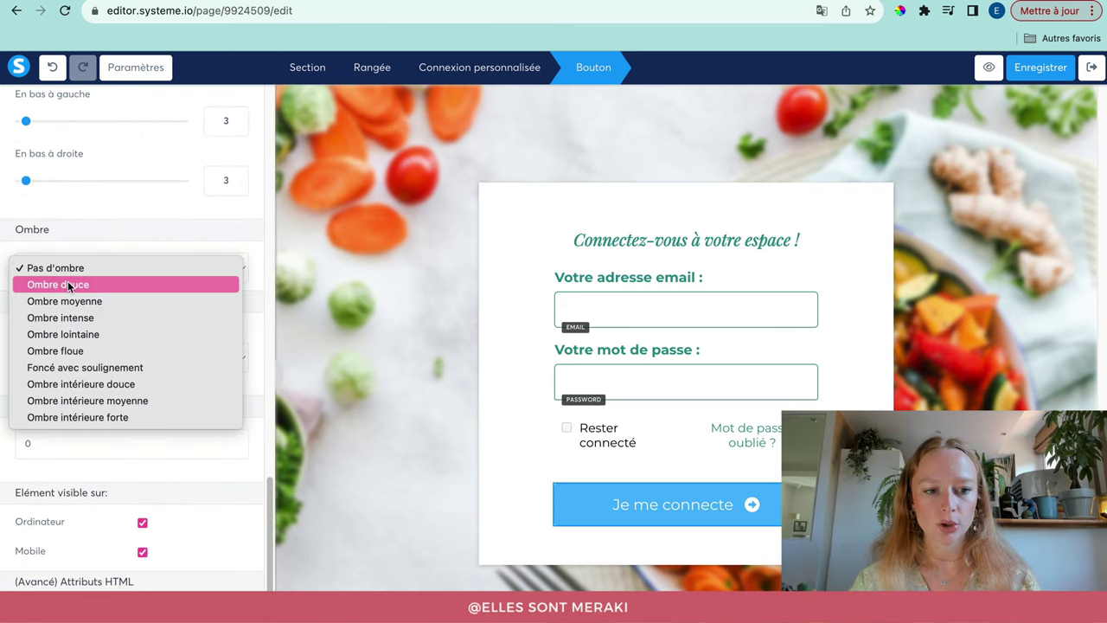
click(72, 282)
click(455, 468)
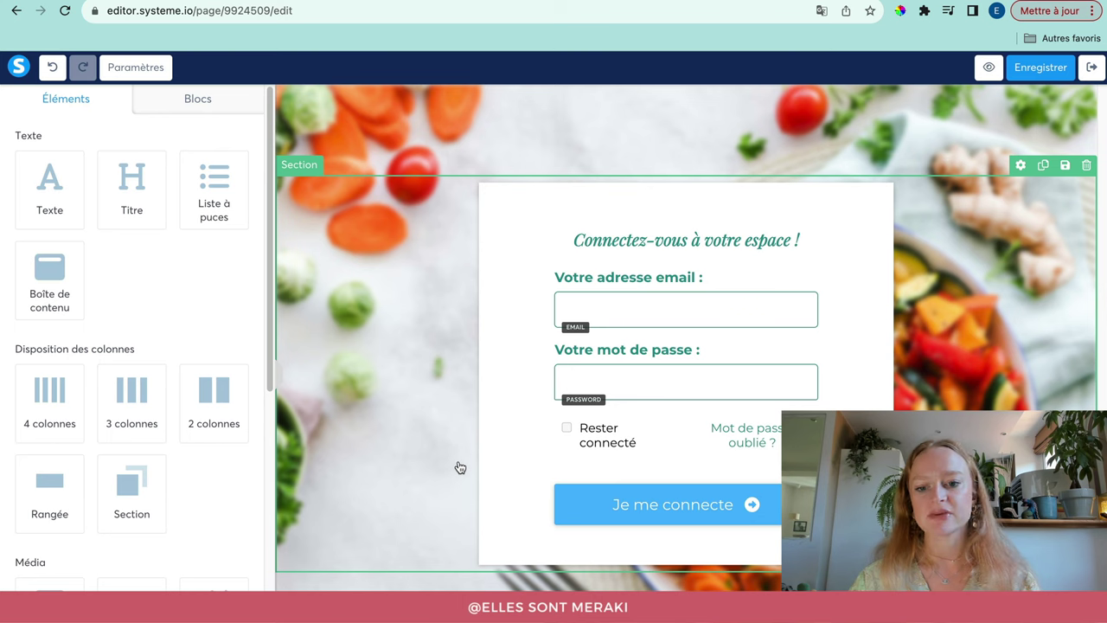
Set the login button's background colour to the saved brand green 24928C
click(578, 504)
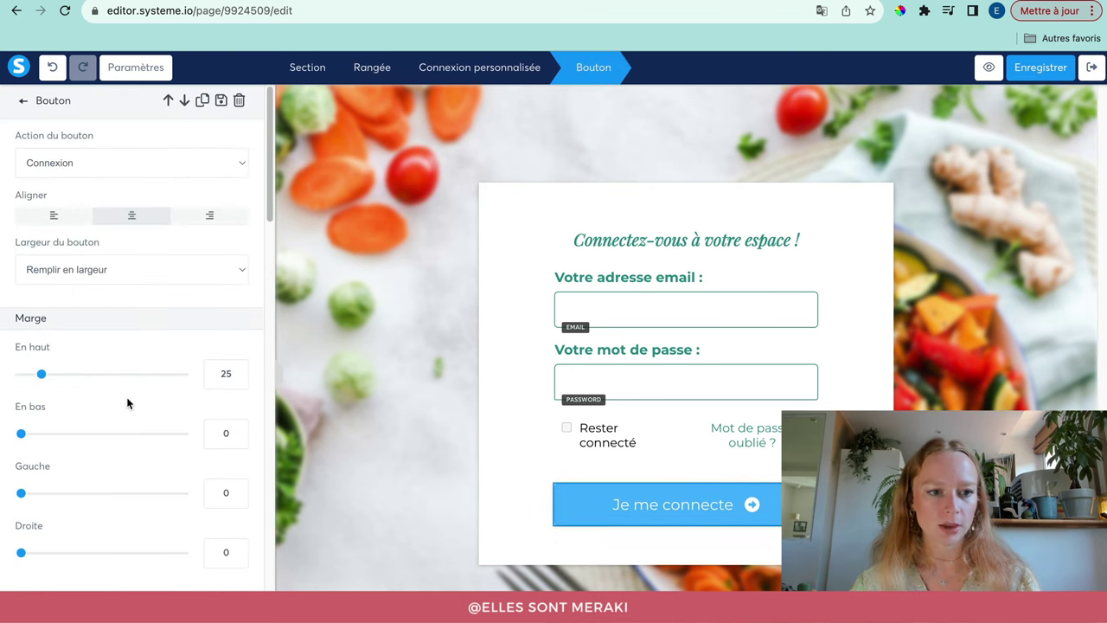
scroll(127, 403, down, 7)
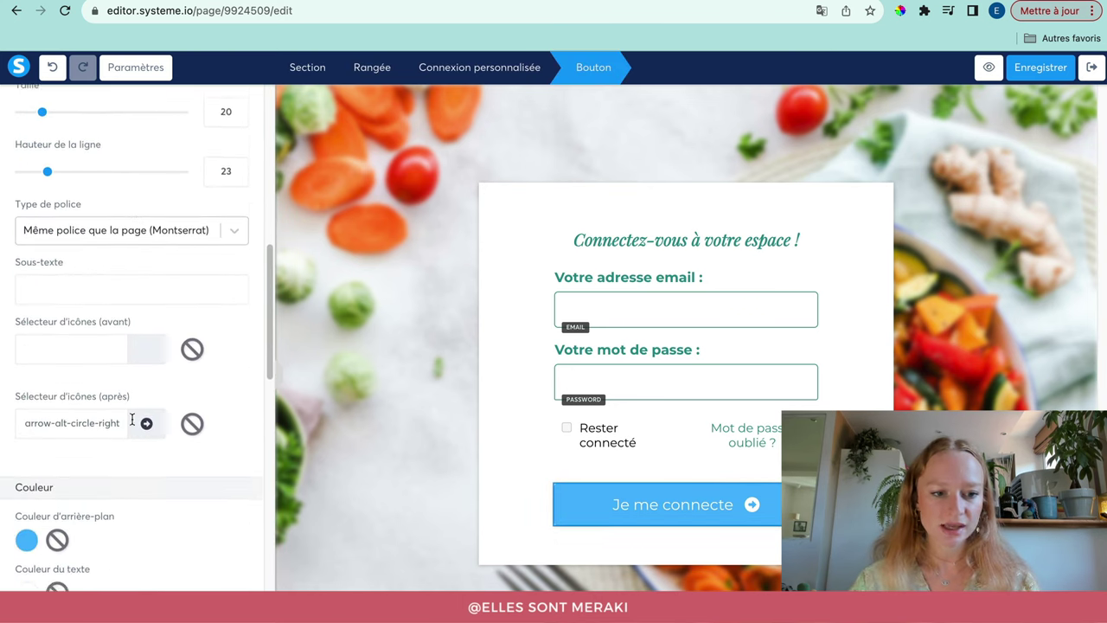
scroll(132, 422, down, 3)
click(27, 343)
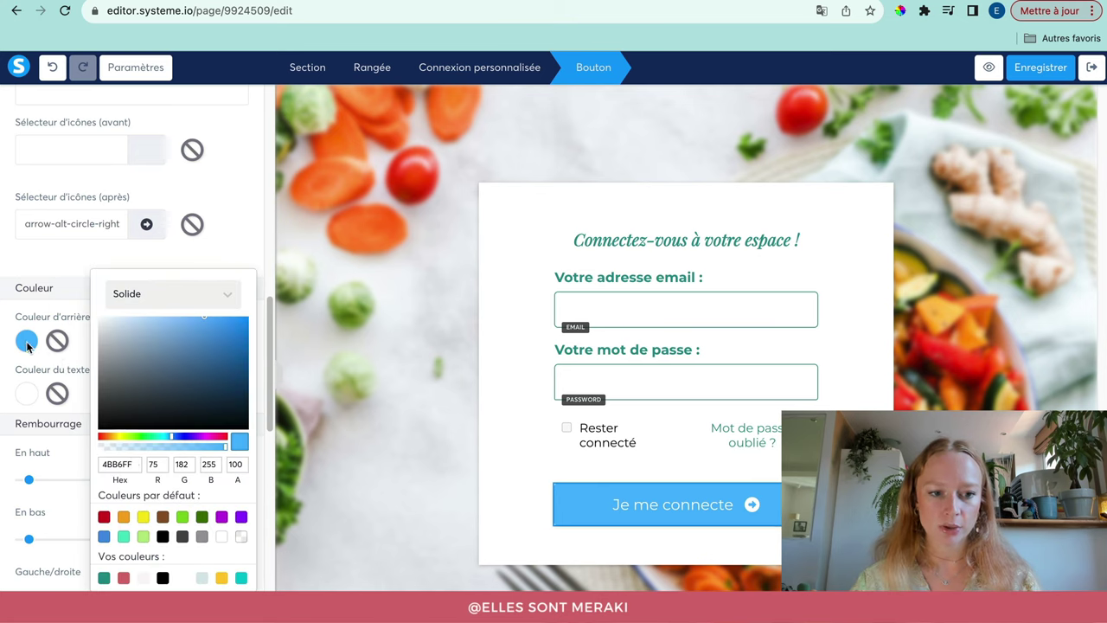
click(103, 578)
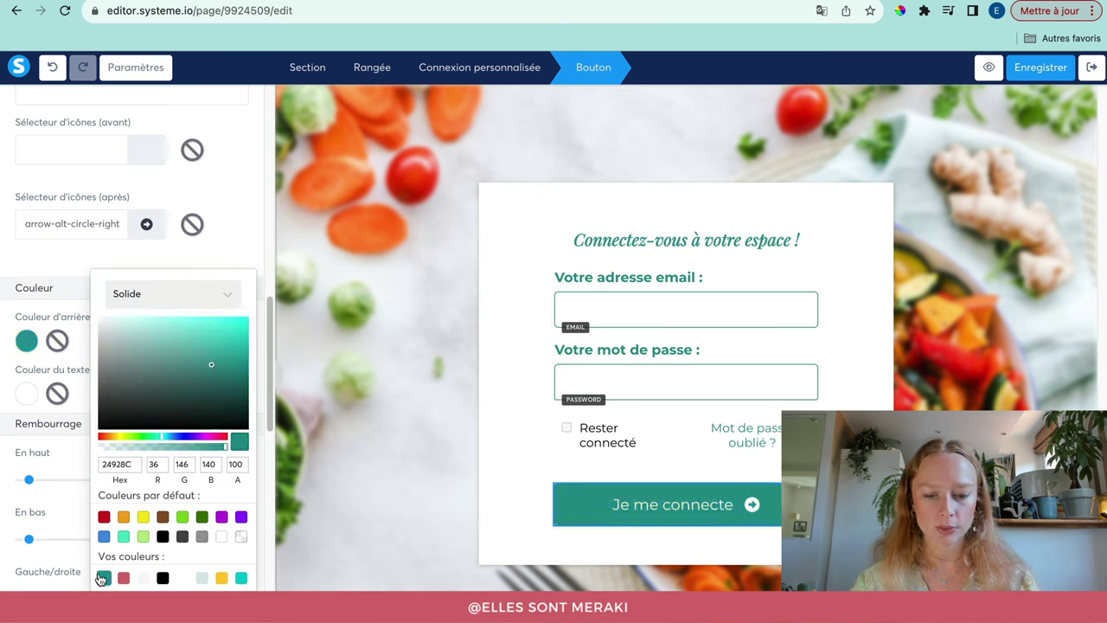
click(82, 423)
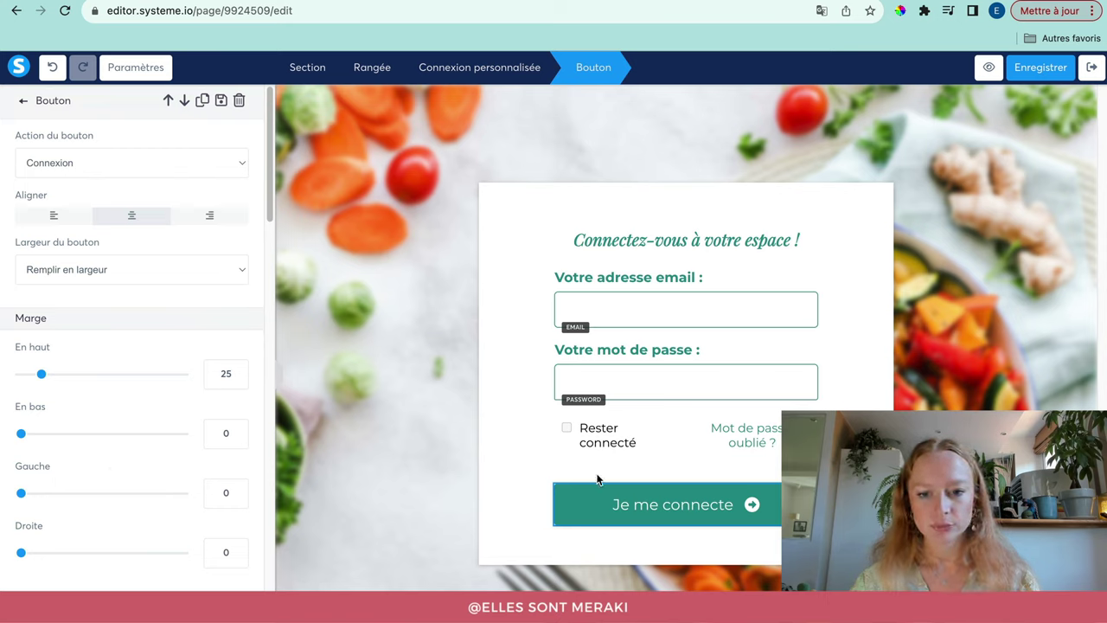
Reduce the login button's top margin slightly and save the page
drag(40, 374, 31, 377)
click(309, 378)
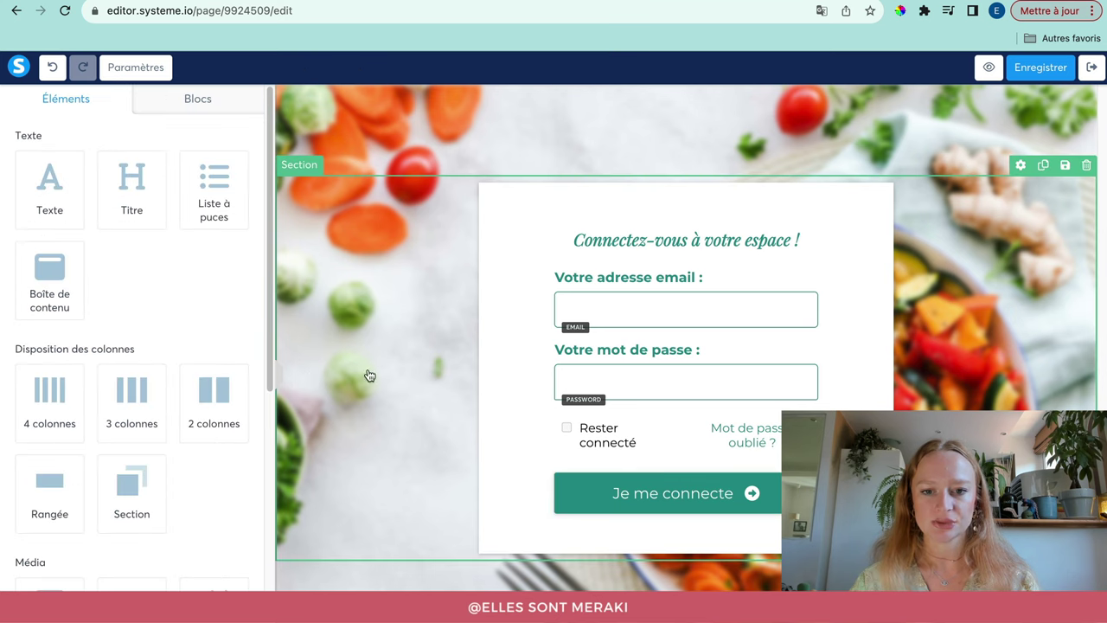
click(1011, 69)
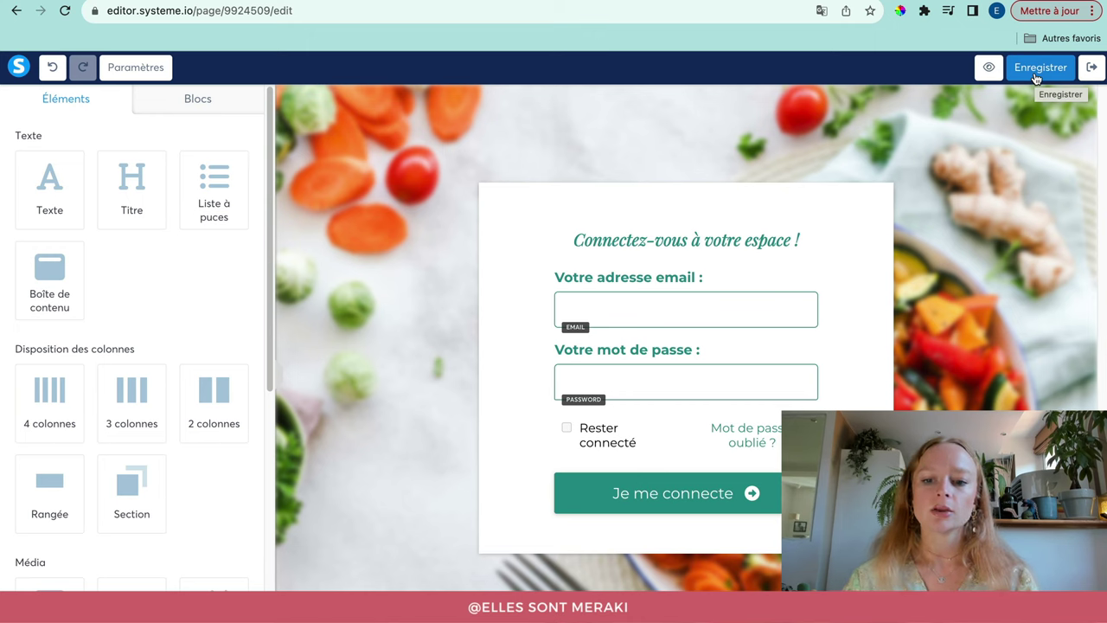
Compare the default systeme.io login page in the private browser window with the customised page in the editor
key(ctrl+Right)
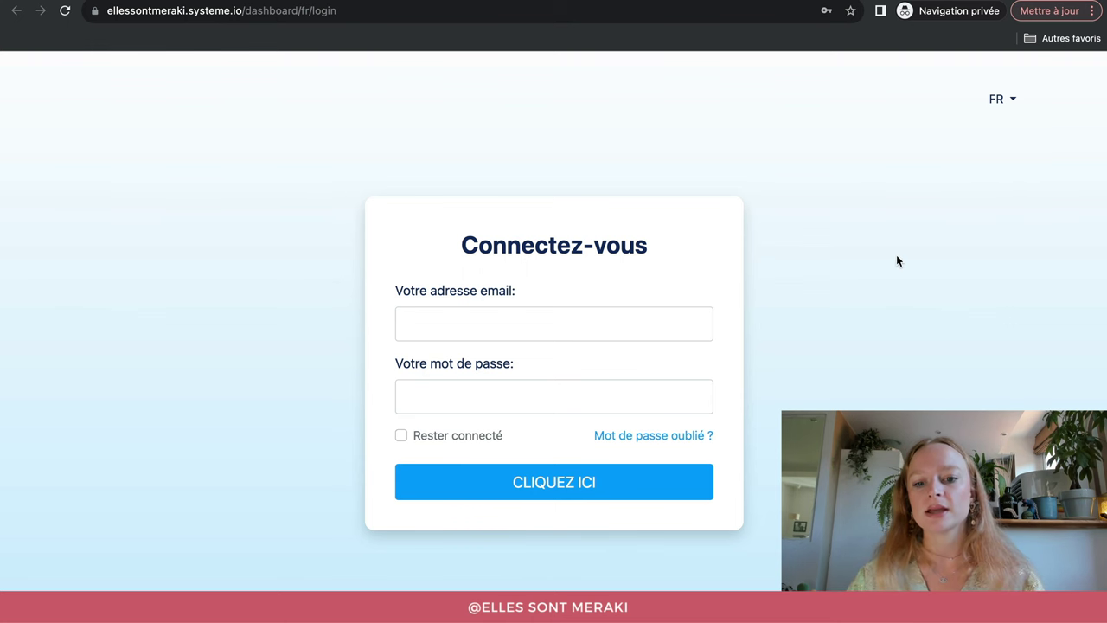
key(ctrl+Left)
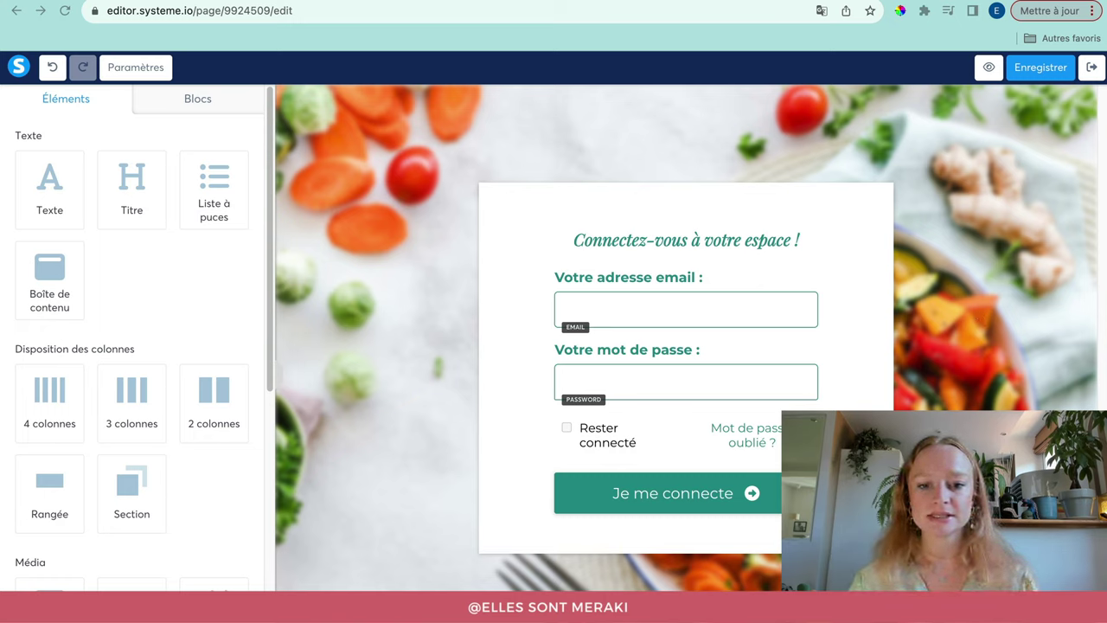
click(491, 271)
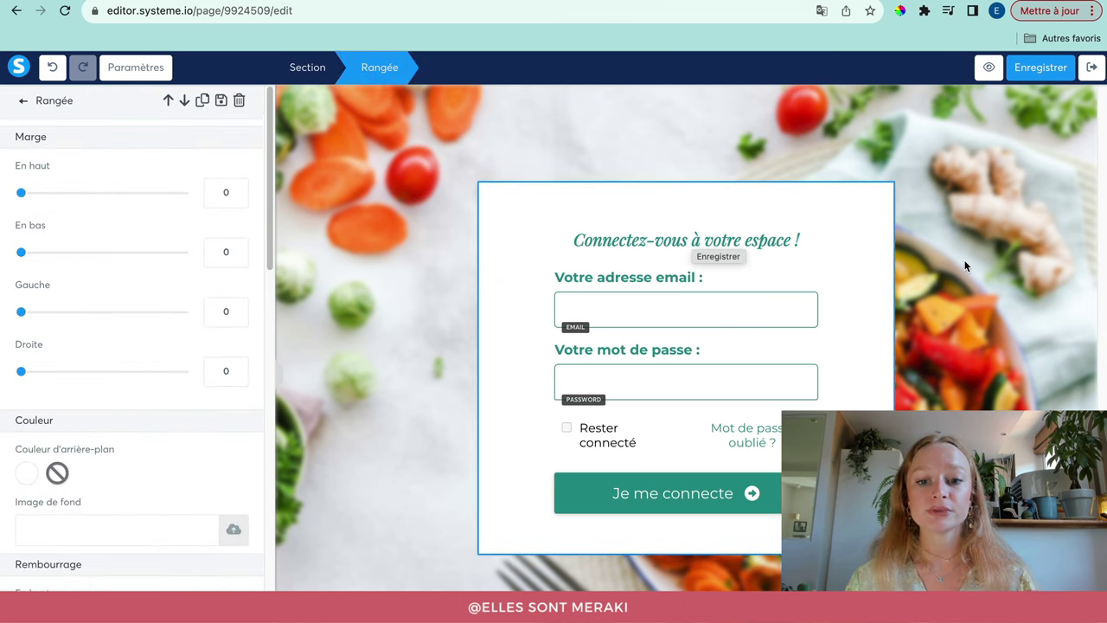
key(Escape)
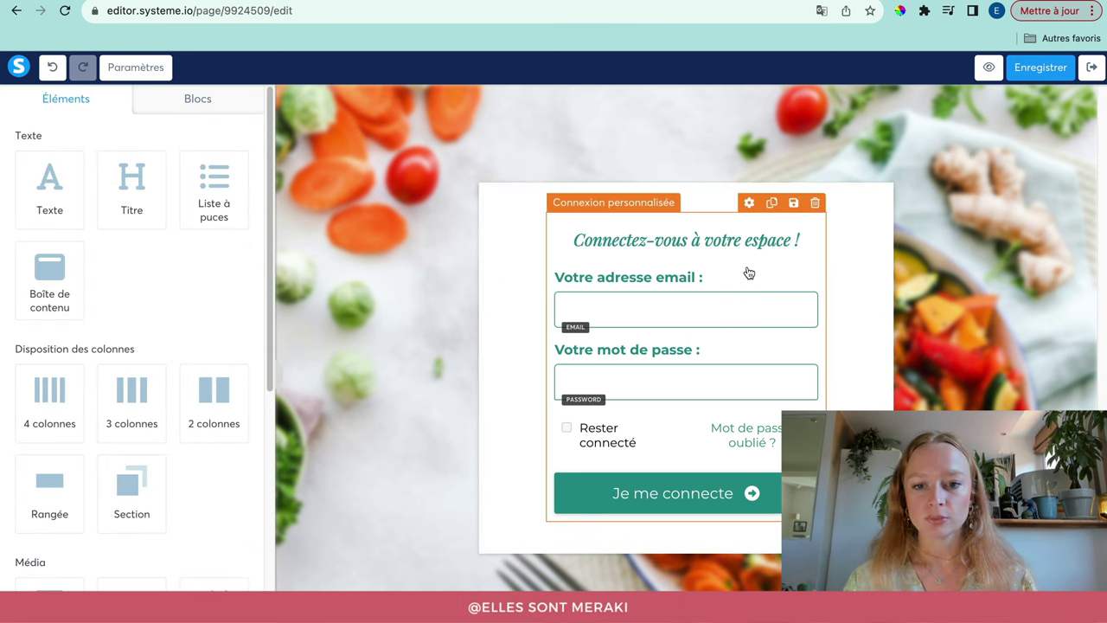
Switch the custom login element's access form to "Définir le mot de passe"
click(553, 242)
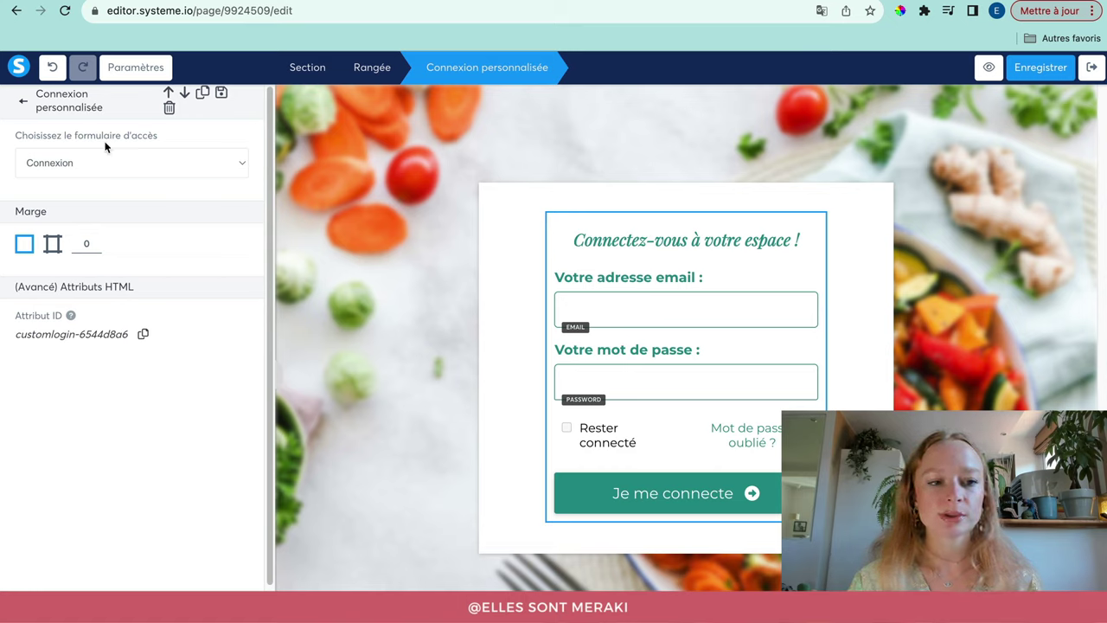
click(117, 166)
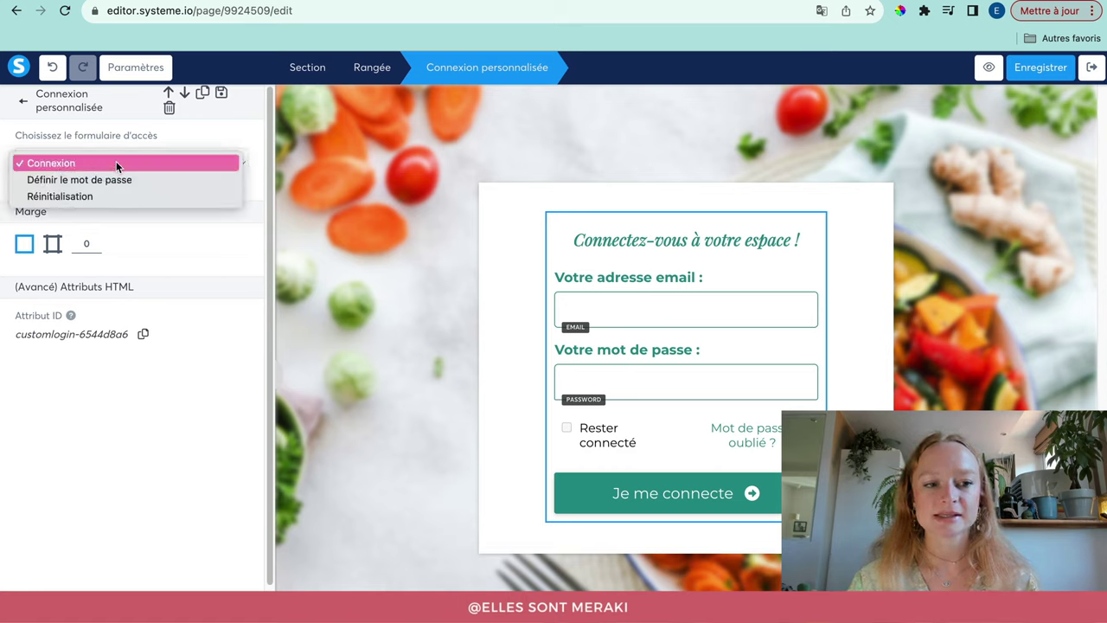
click(72, 181)
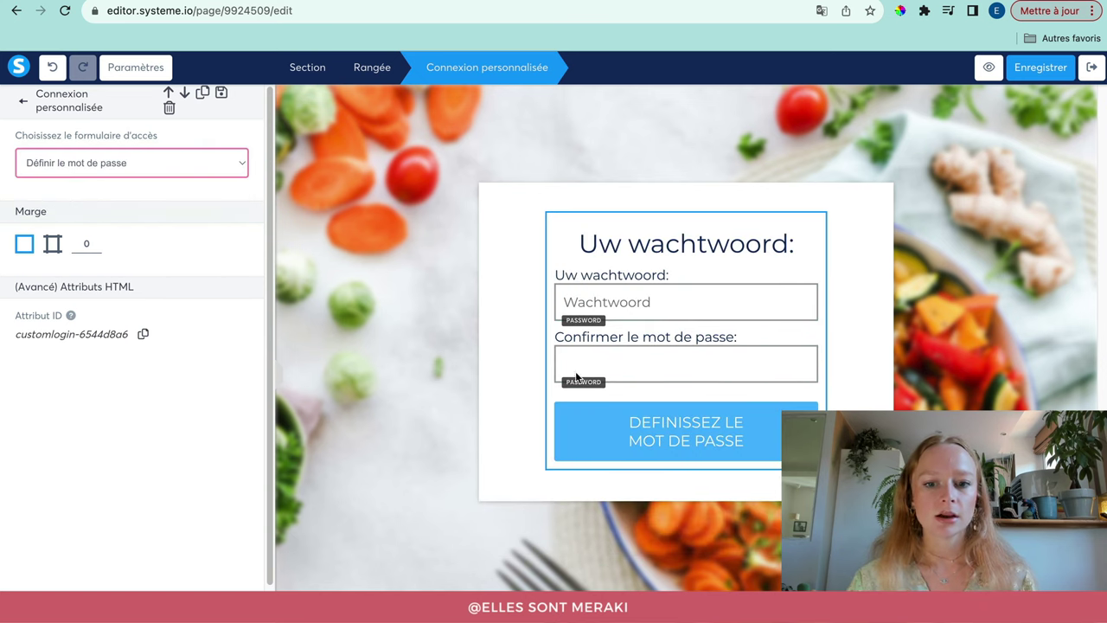
click(490, 356)
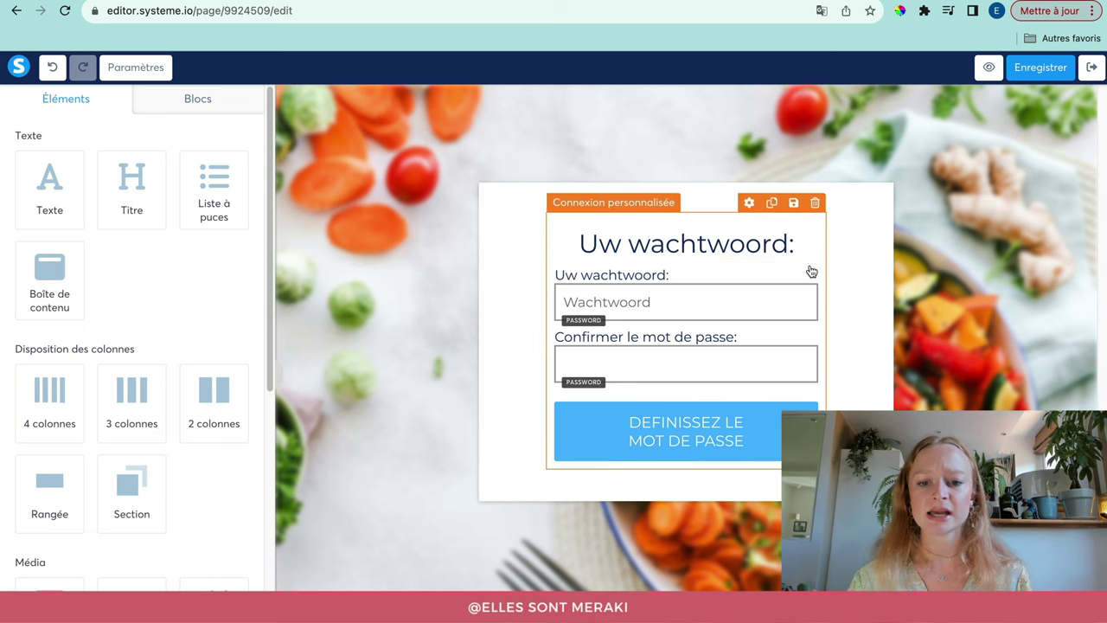
Replace the heading of the password-setting form with "Mon mot de passe"
click(679, 244)
triple_click(680, 244)
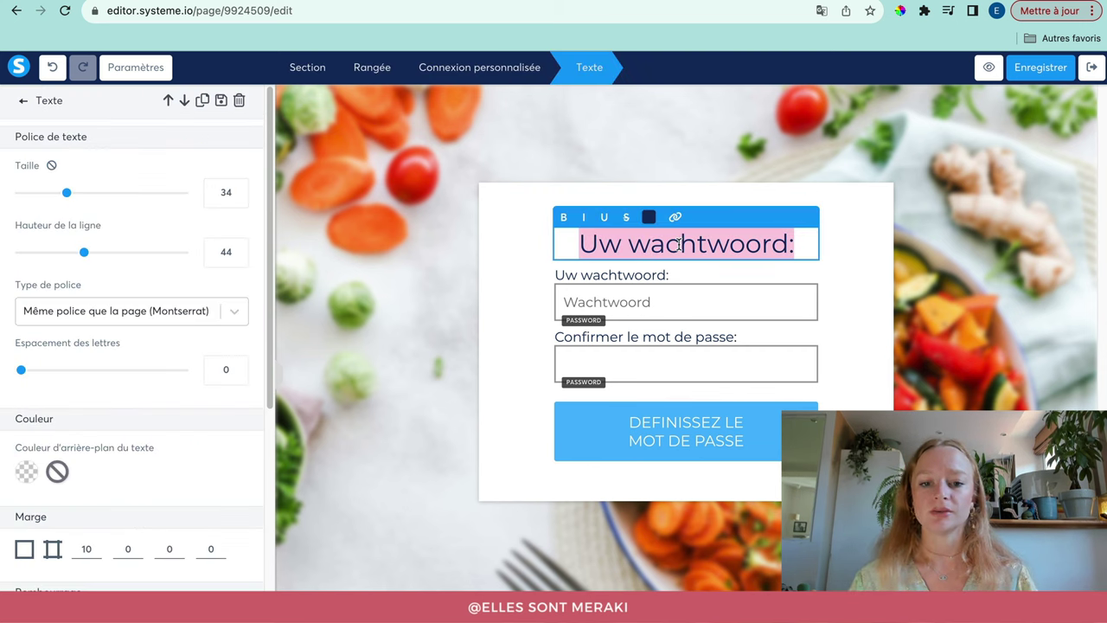
text(Mon mot e pa)
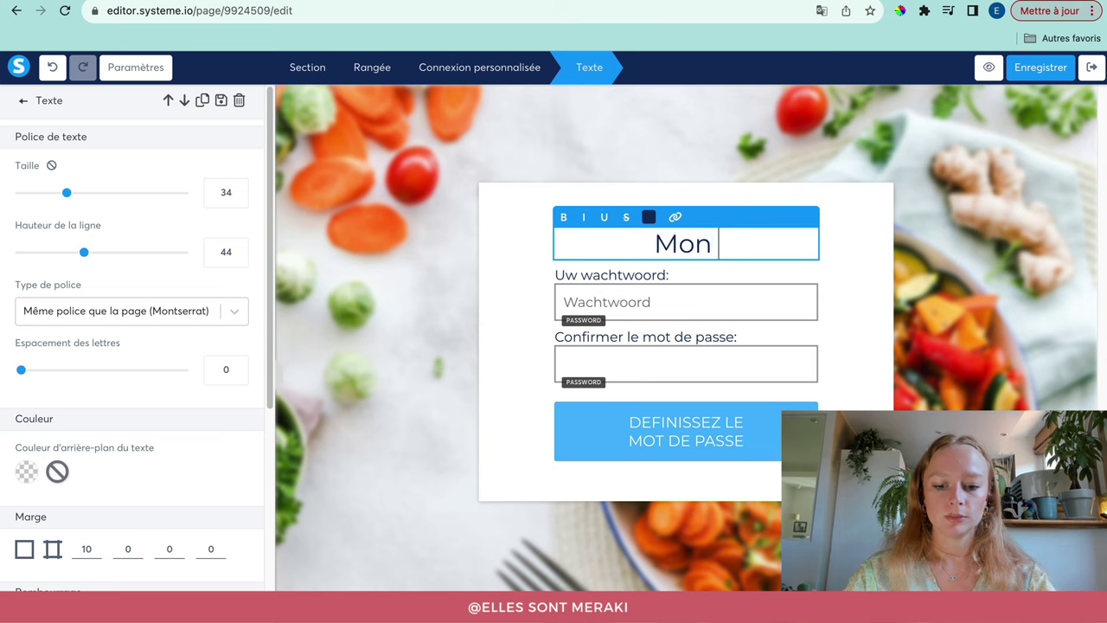
key(BackSpace)
key(BackSpace)
key(BackSpace)
key(BackSpace)
text(de passe)
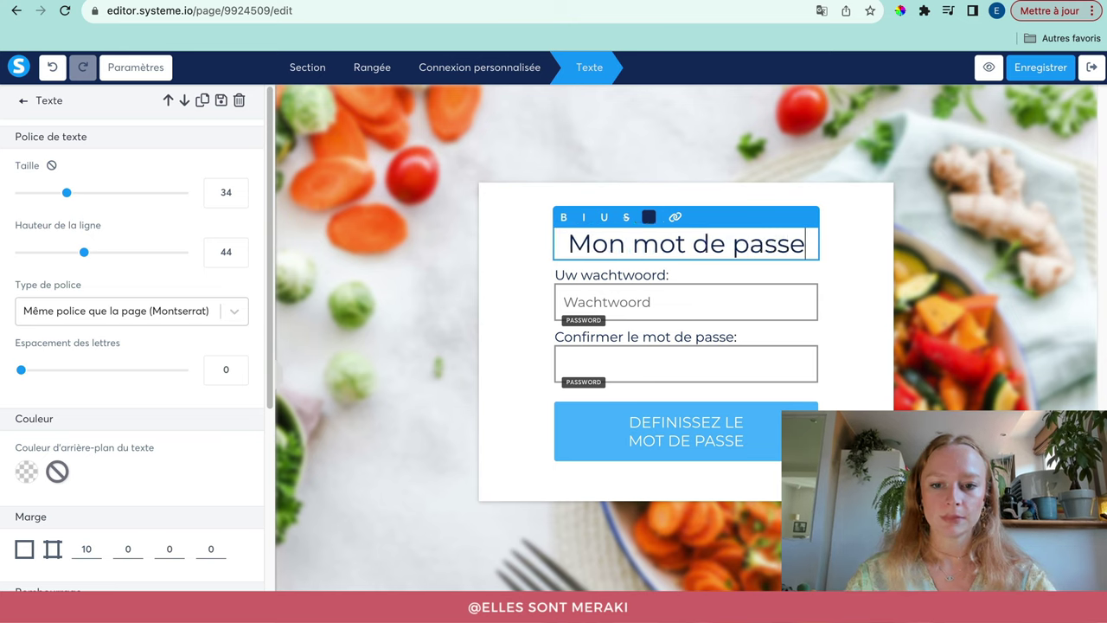
Make the "Mon mot de passe" heading bold and italic in the saved brand green 24928C
key(ctrl+a)
key(ctrl+b)
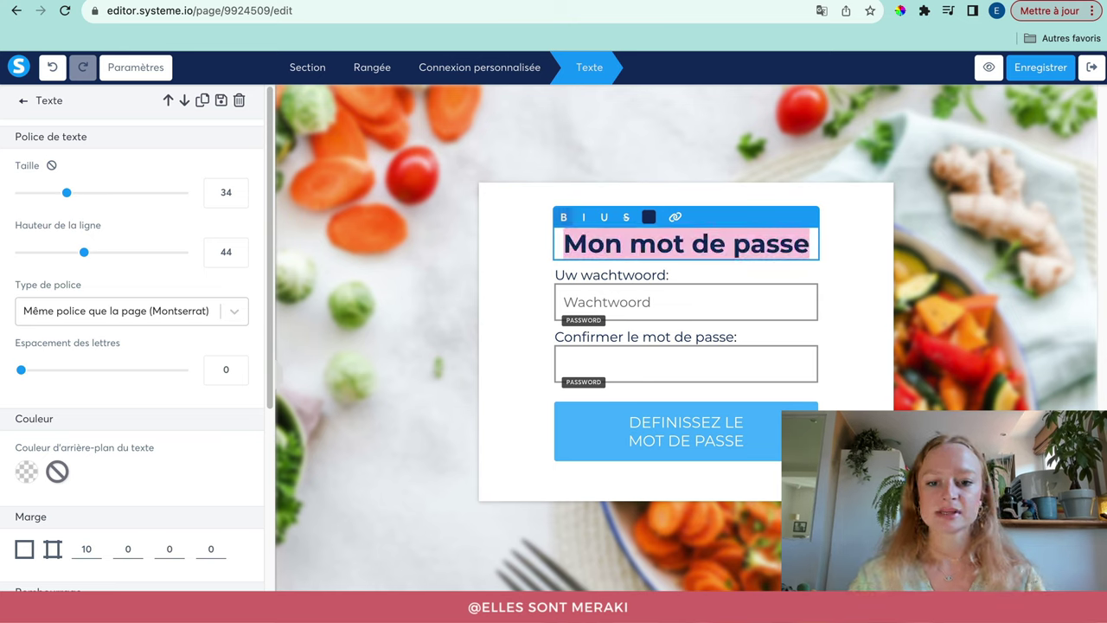
click(665, 245)
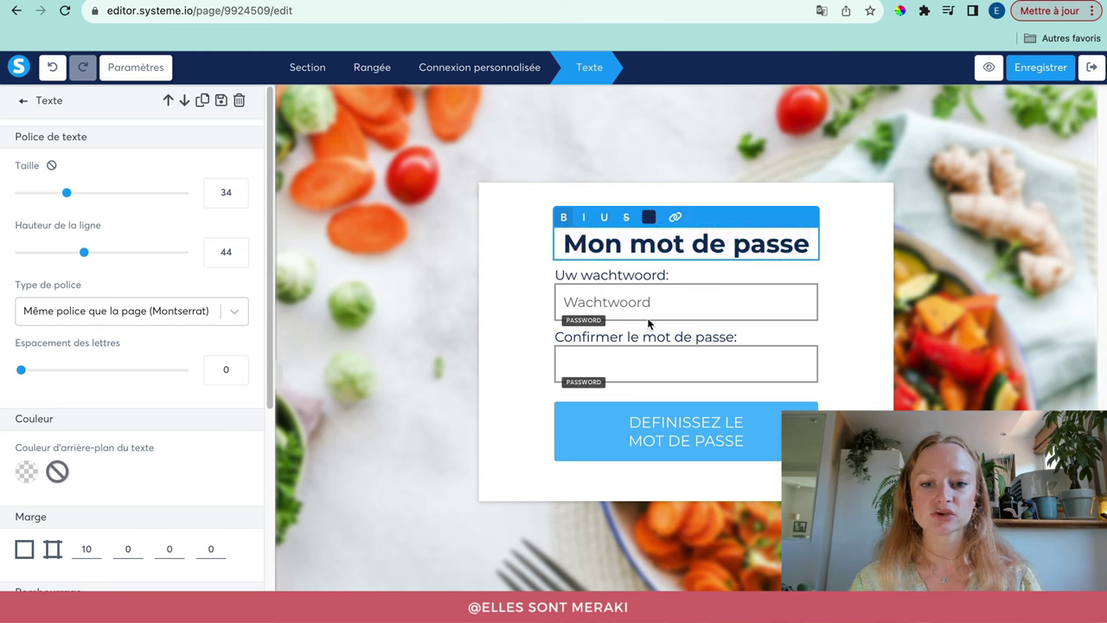
click(648, 217)
click(656, 493)
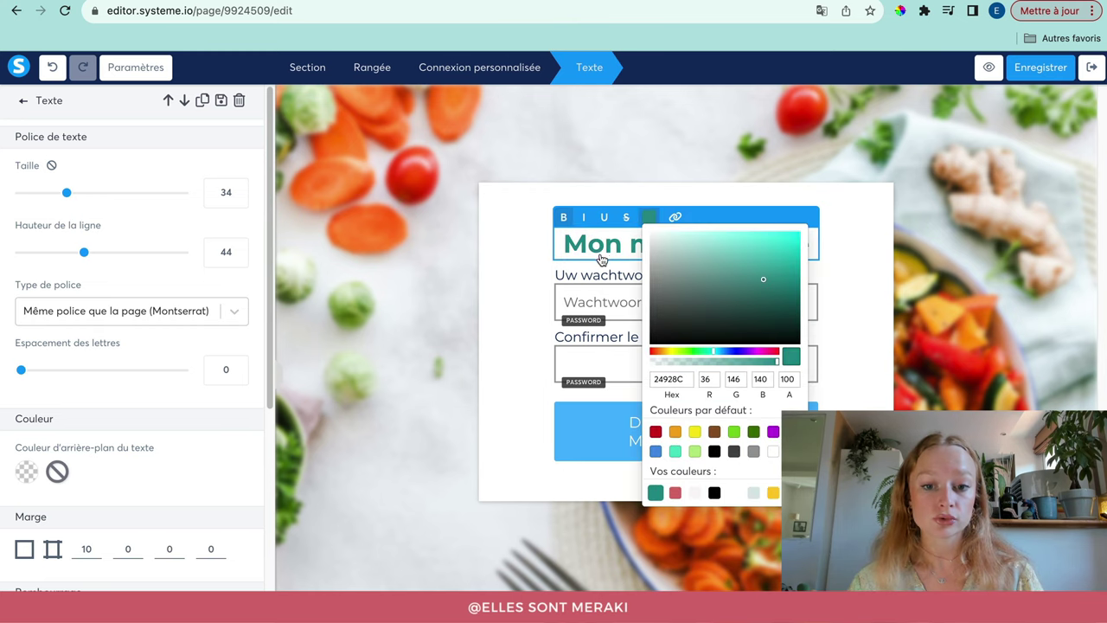
triple_click(597, 246)
click(584, 223)
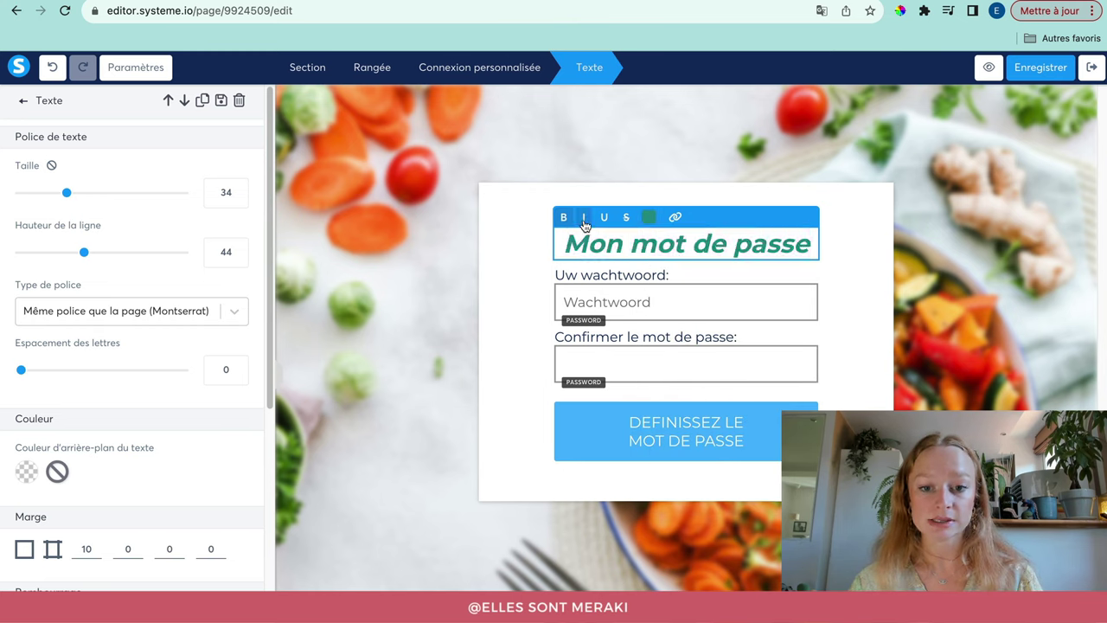
Set the "Mon mot de passe" heading in the Google font Playfair Display at size 25
click(233, 311)
click(154, 395)
click(135, 350)
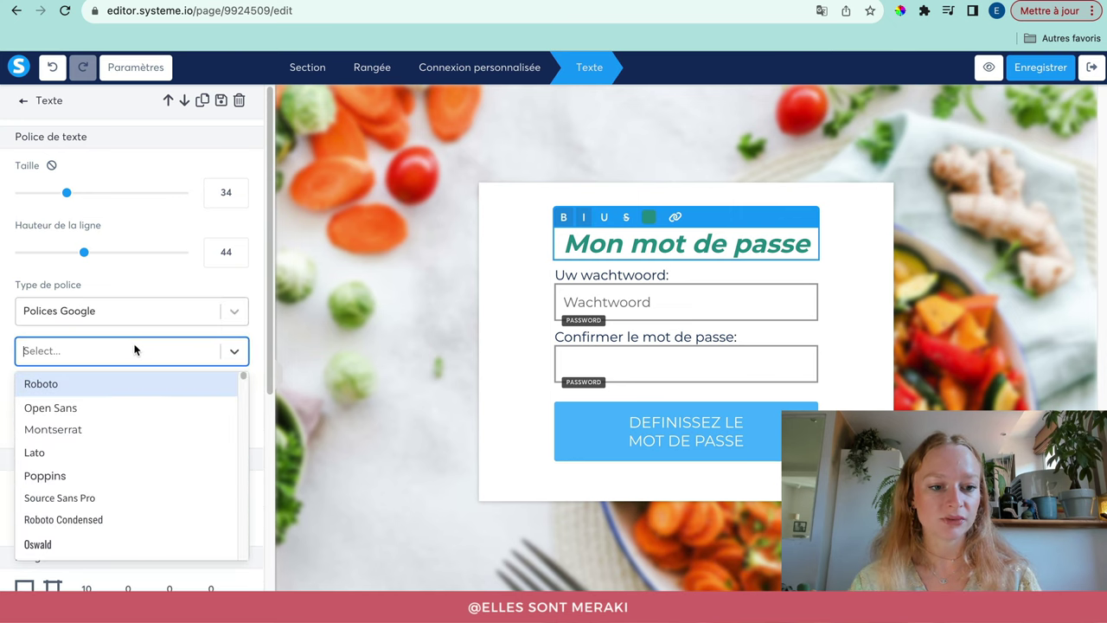
text(play)
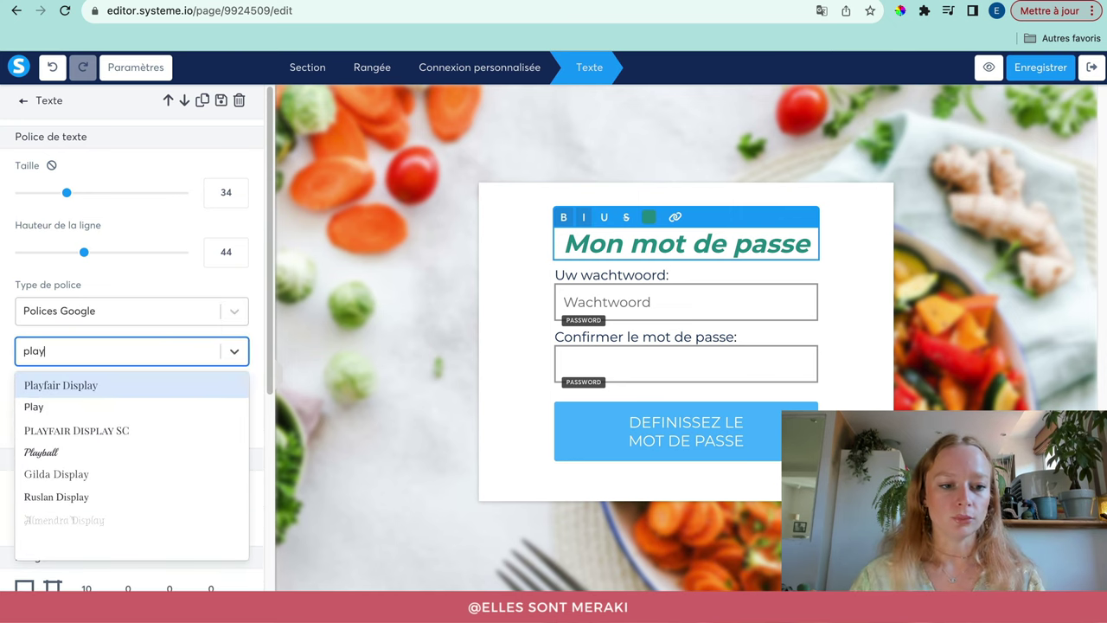
click(111, 385)
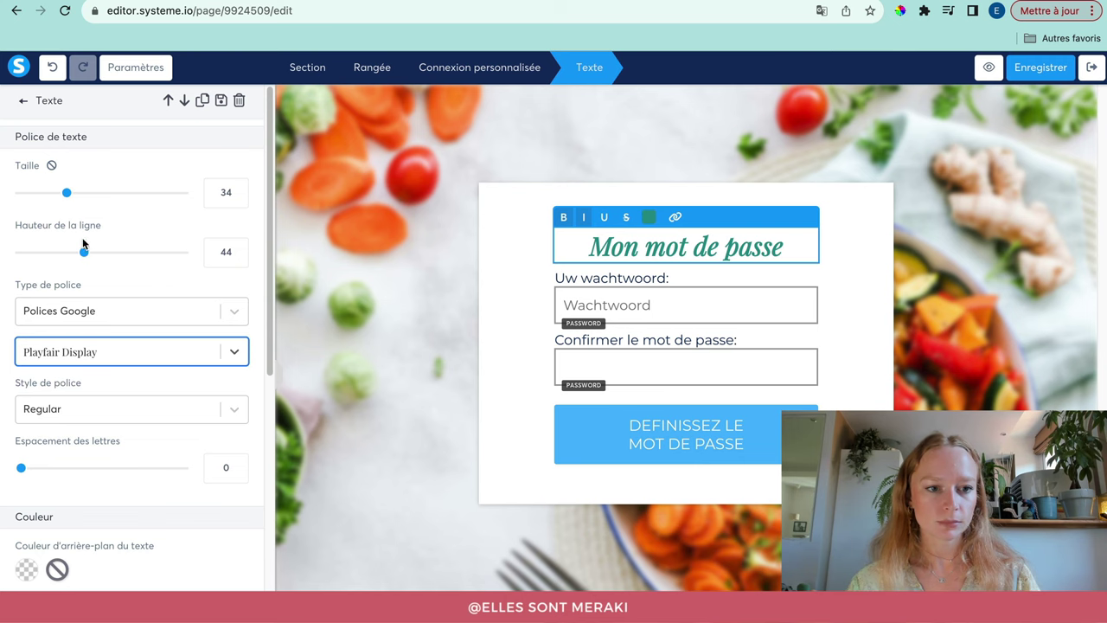
drag(65, 193, 51, 200)
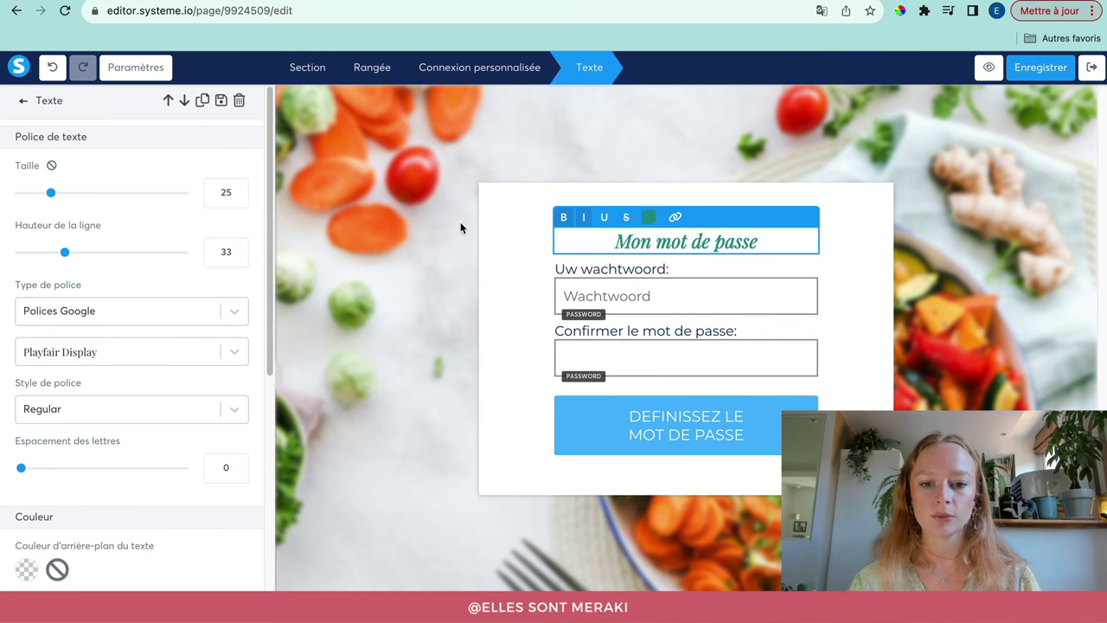
click(476, 260)
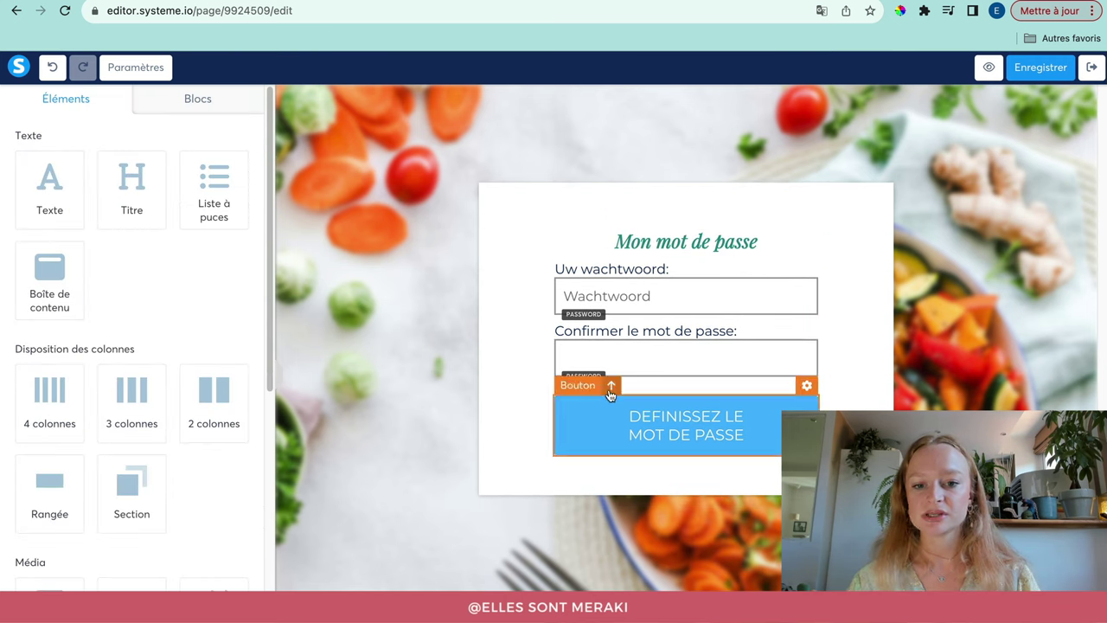
Clear the default placeholder value of the first password field
click(610, 296)
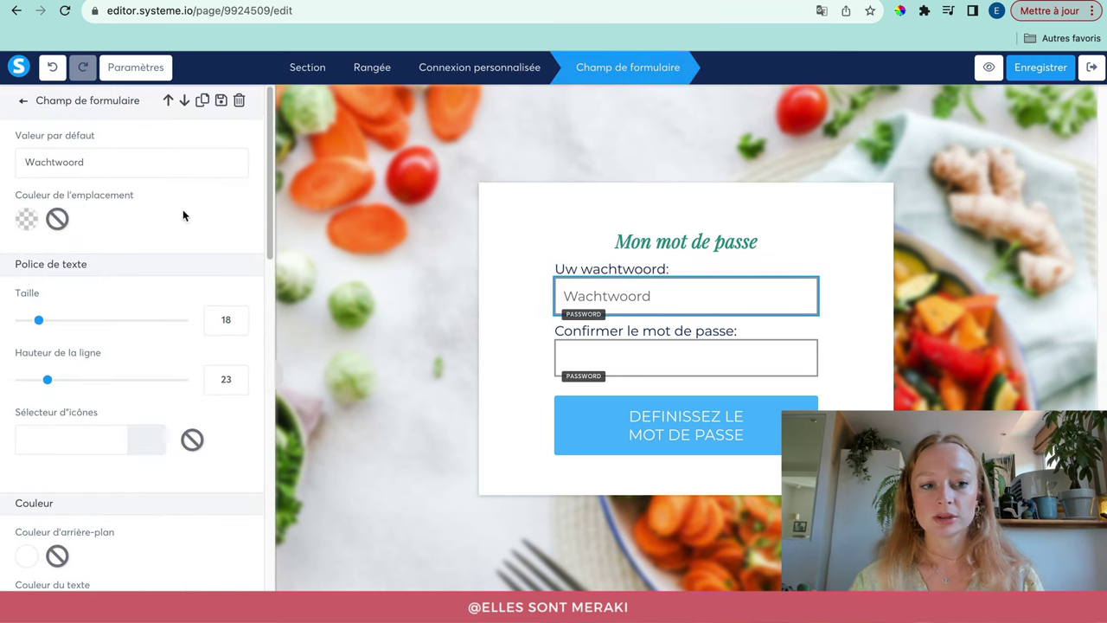
double_click(53, 162)
key(BackSpace)
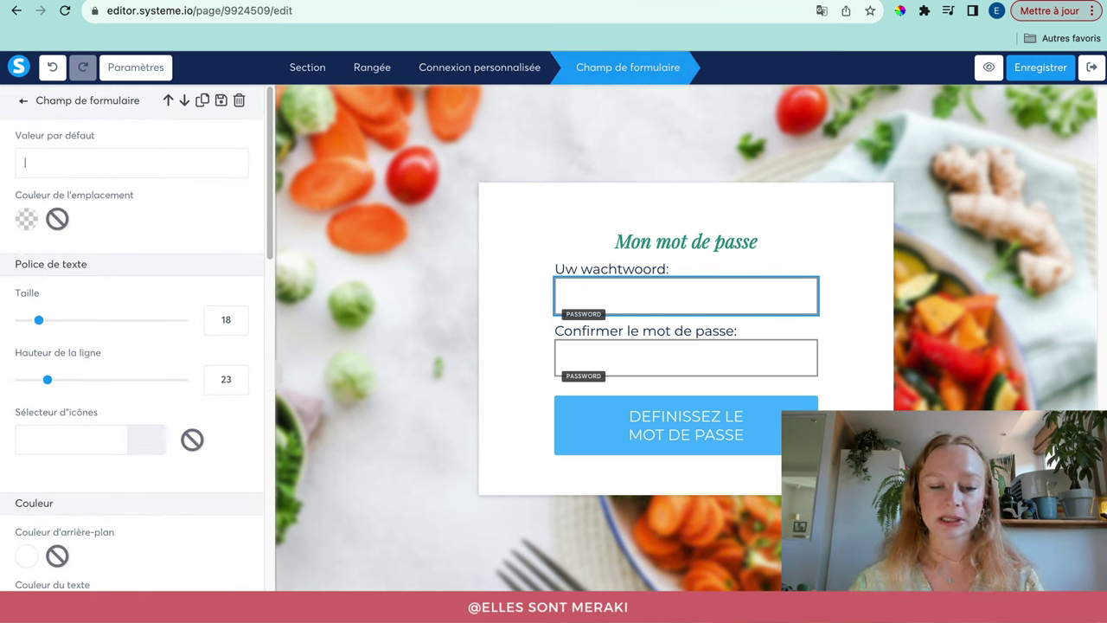
Set the first password field's top margin to 8 and its bottom margin to 6
scroll(167, 223, down, 4)
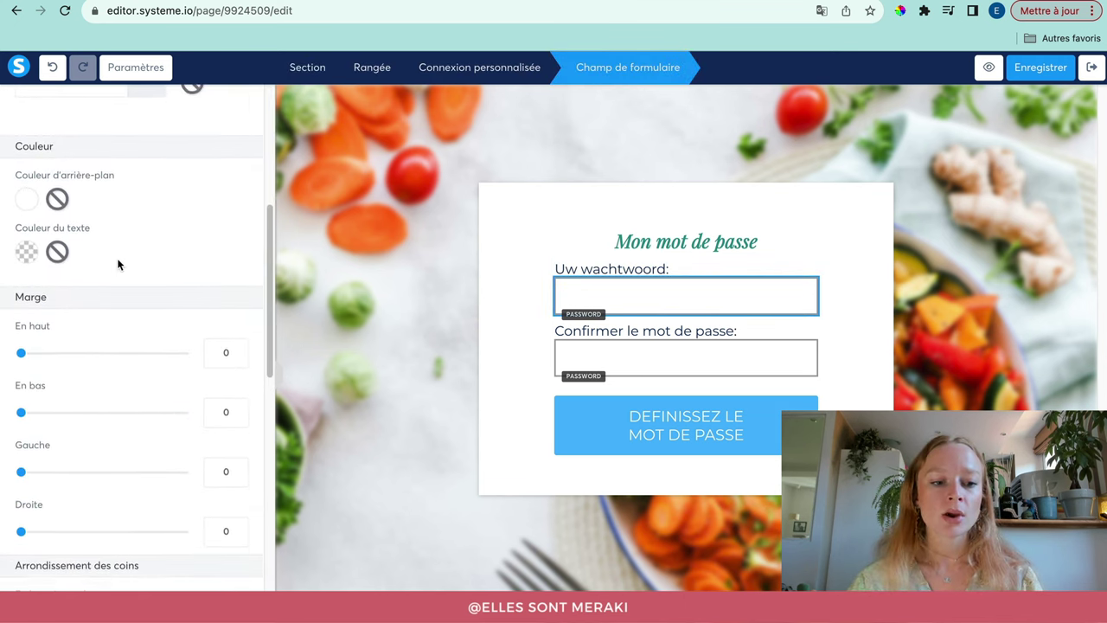
drag(25, 355, 27, 353)
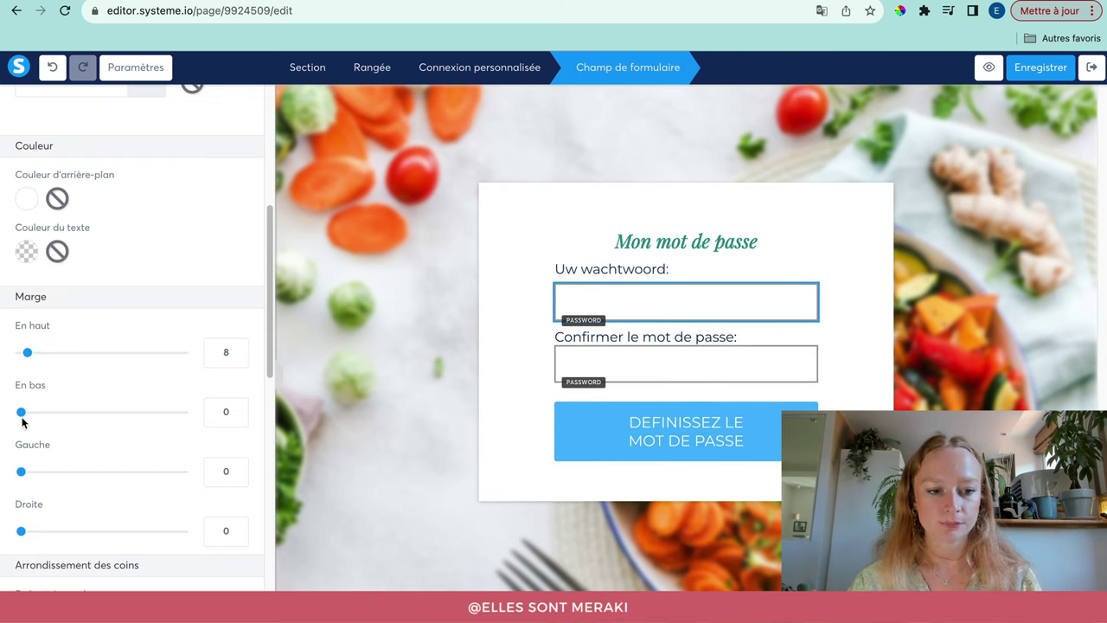
drag(22, 419, 26, 416)
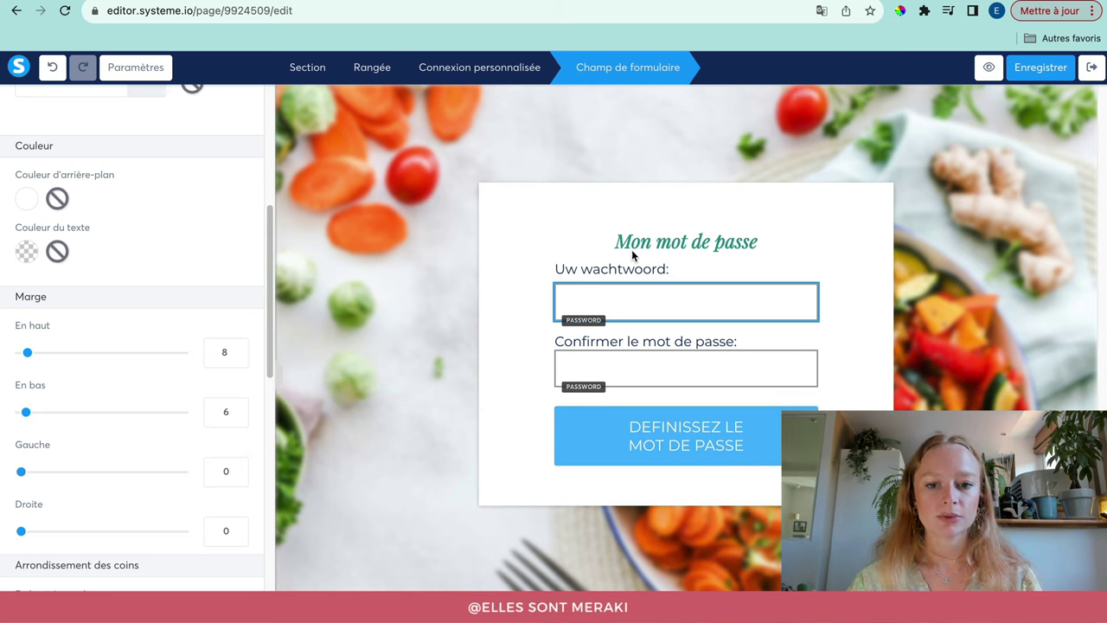
Replace the label above the first password field with "Votre mot de passe" in the saved brand green 24928C
click(668, 275)
click(668, 275)
key(ctrl+a)
text(V)
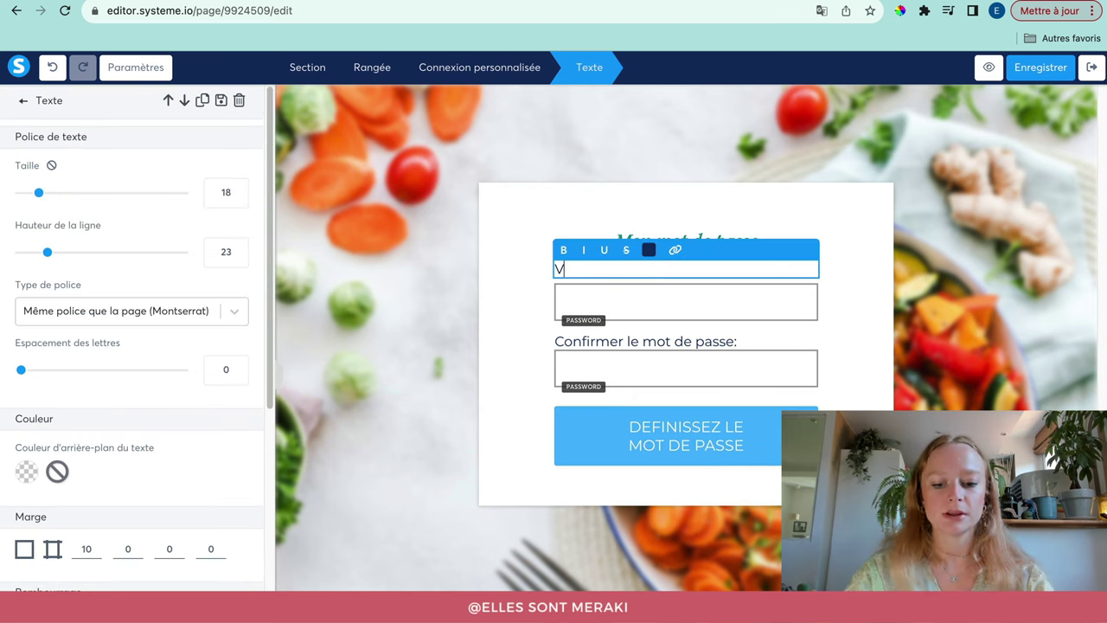
text(otre mot de pass)
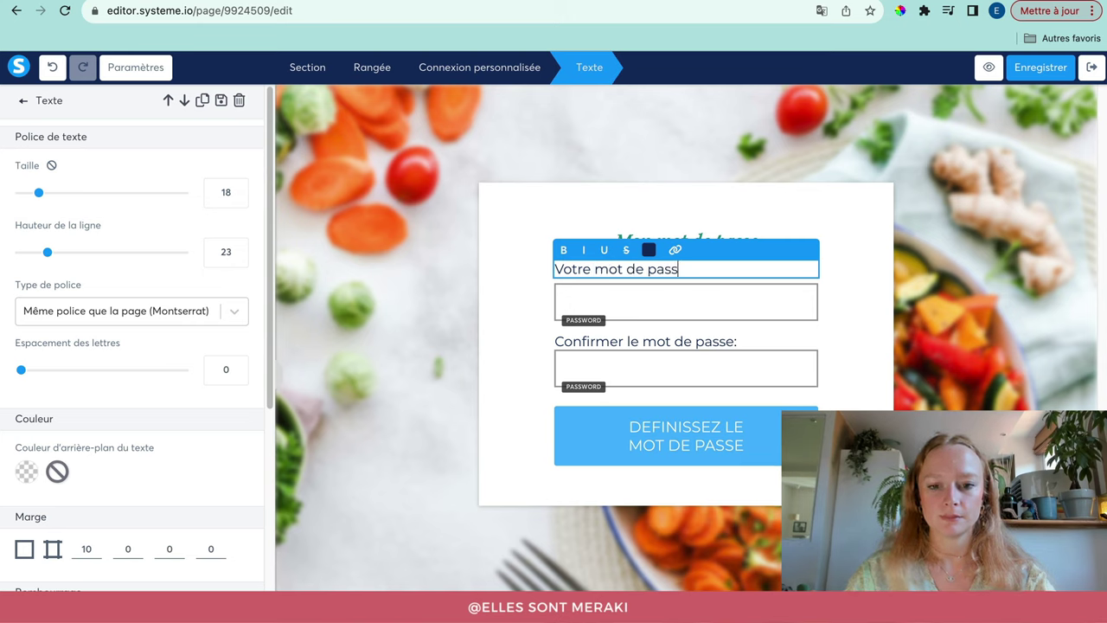
text(e)
key(ctrl+a)
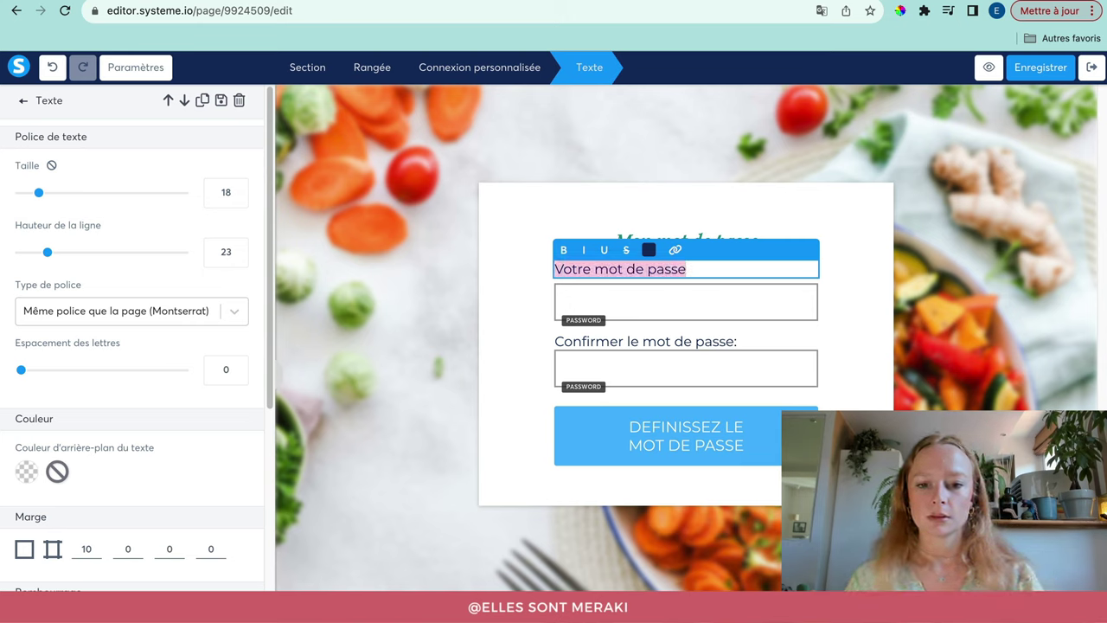
click(649, 249)
click(654, 527)
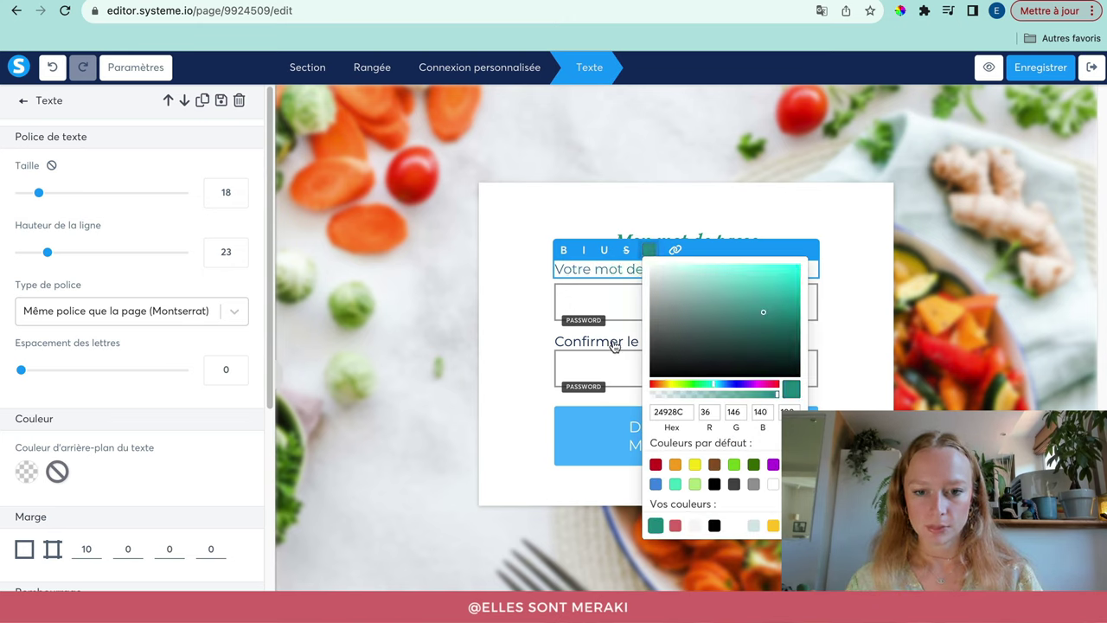
Reword the label of the second password field to "Confirmer votre mot de passe :"
click(613, 343)
click(614, 341)
key(ctrl+a)
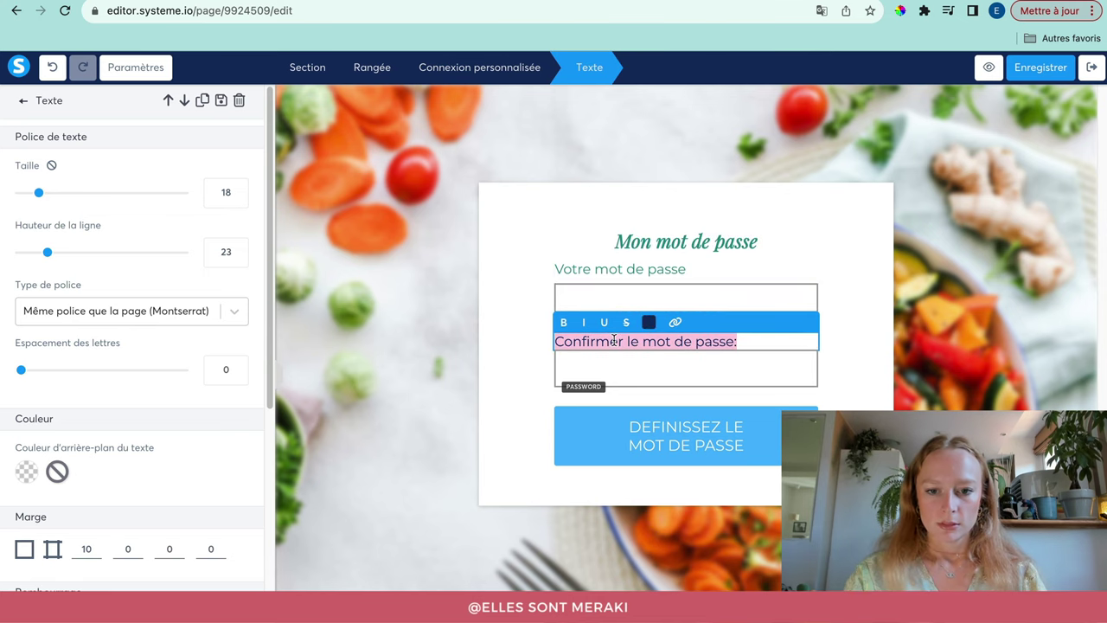
key(Right)
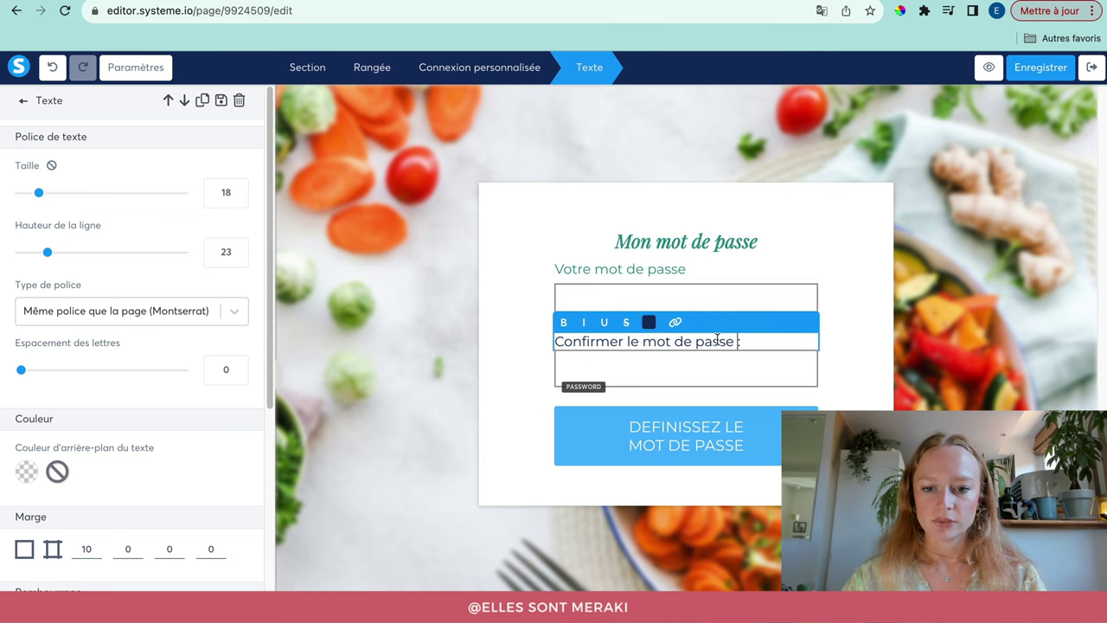
double_click(632, 343)
text(votre)
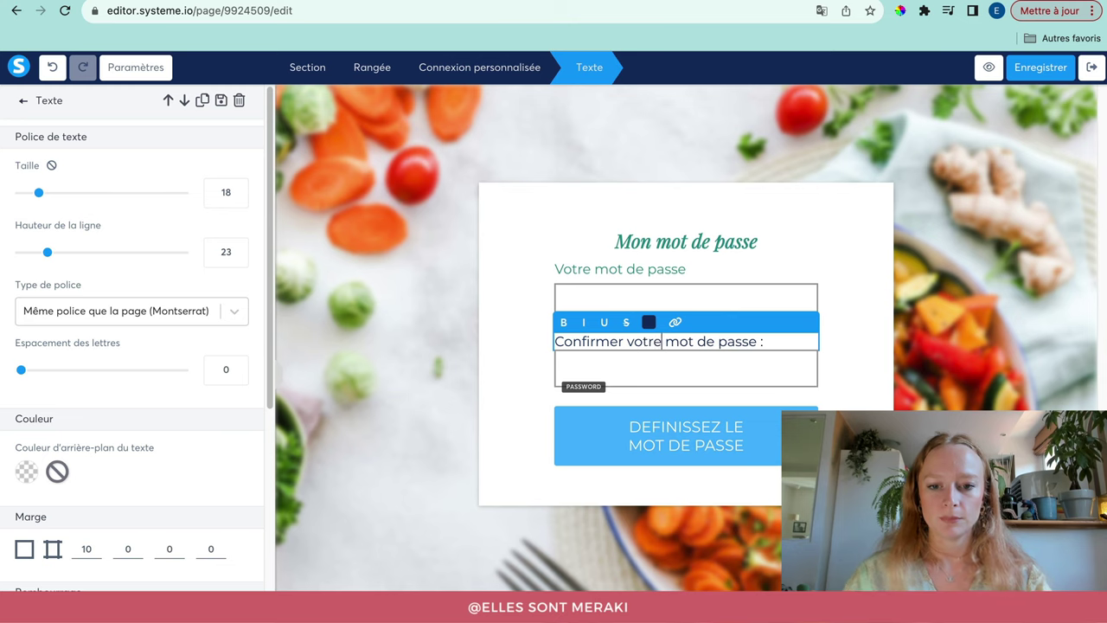
Colour the "Confirmer votre mot de passe :" label in the saved brand green and deselect it
triple_click(645, 341)
click(648, 322)
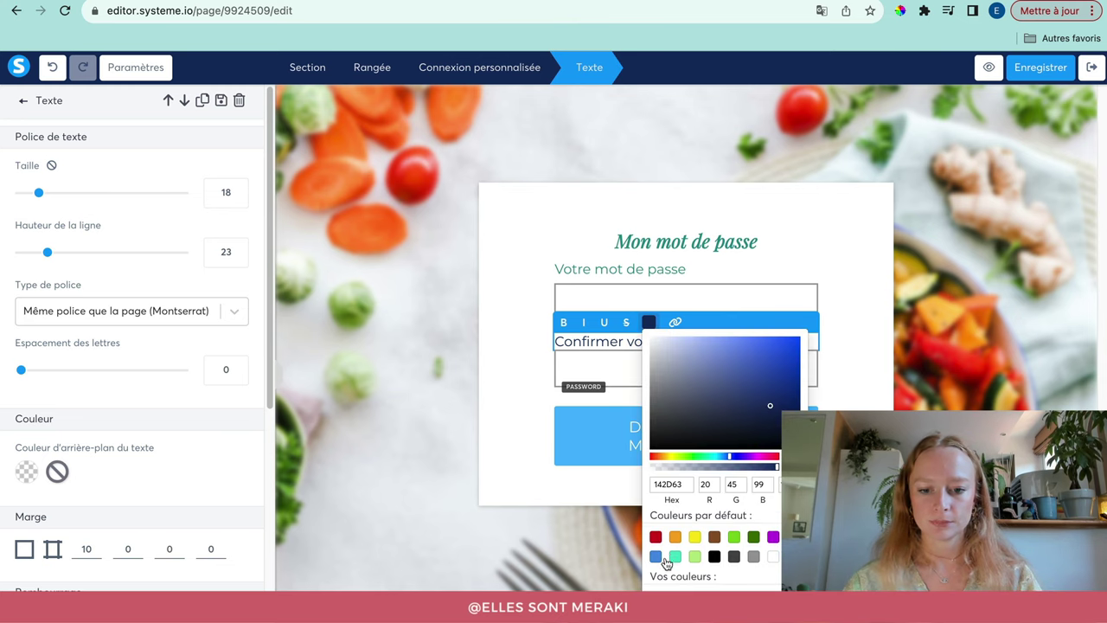
click(655, 595)
click(518, 437)
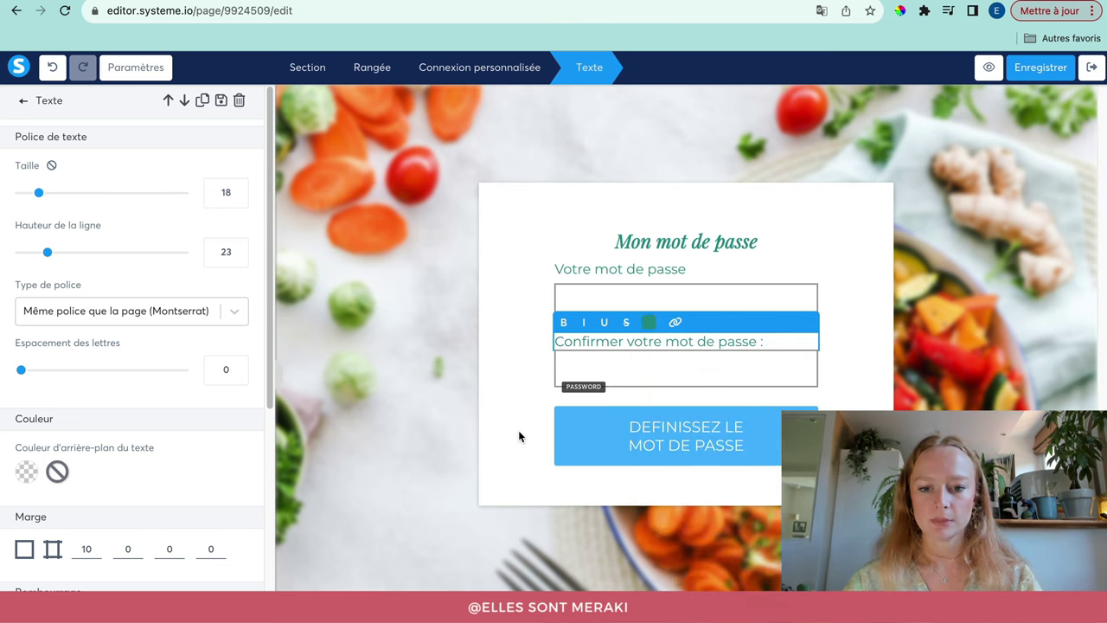
click(519, 437)
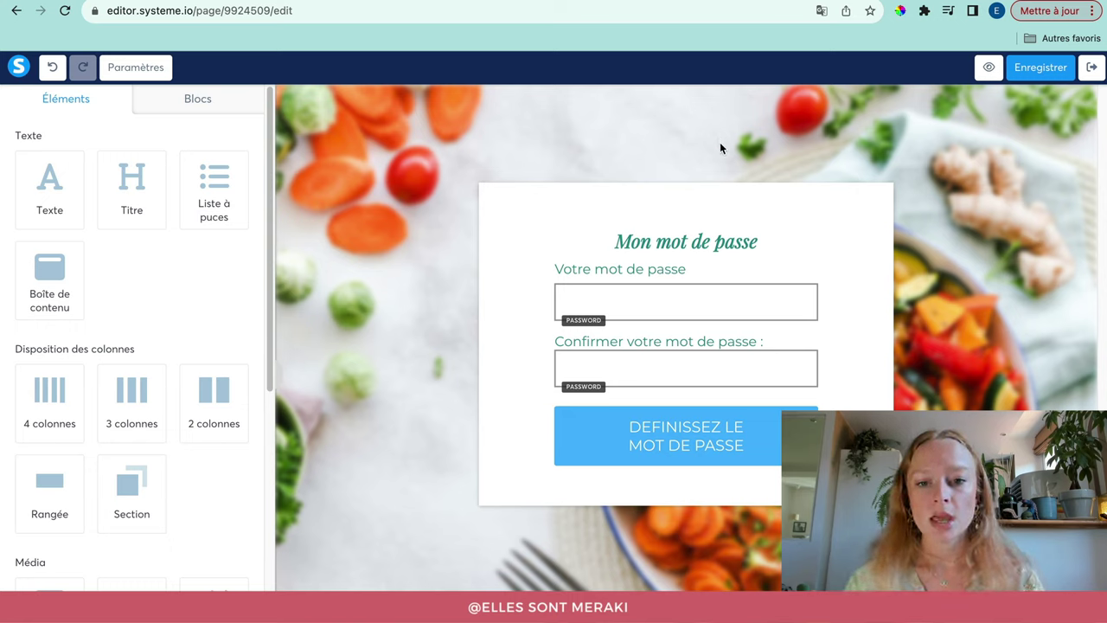
Switch the custom login element to its "Réinitialisation" access form
click(550, 245)
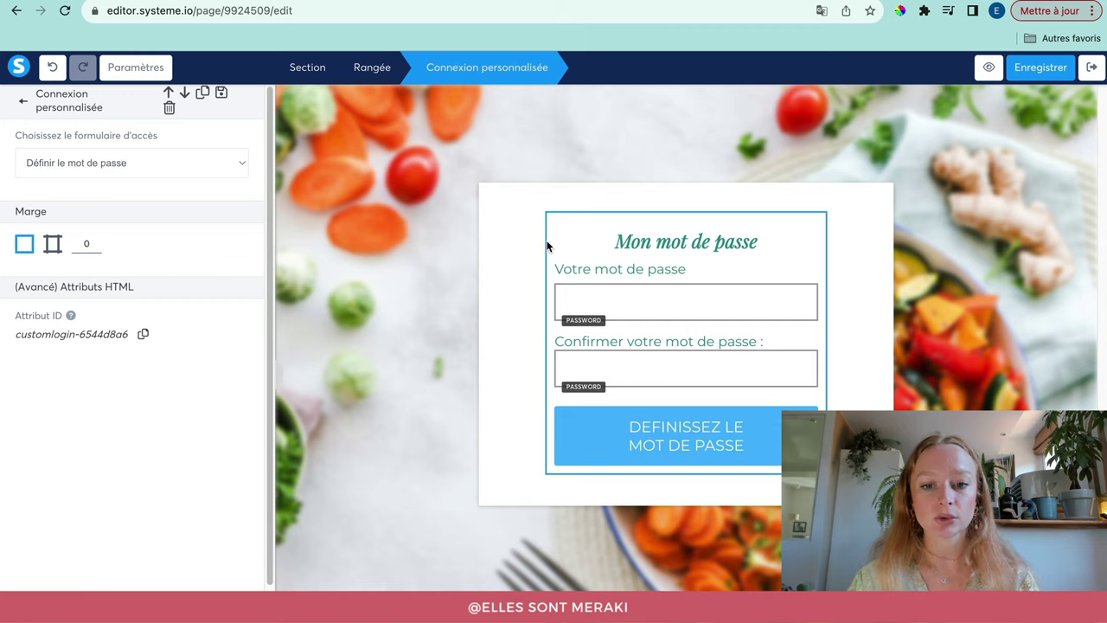
click(237, 173)
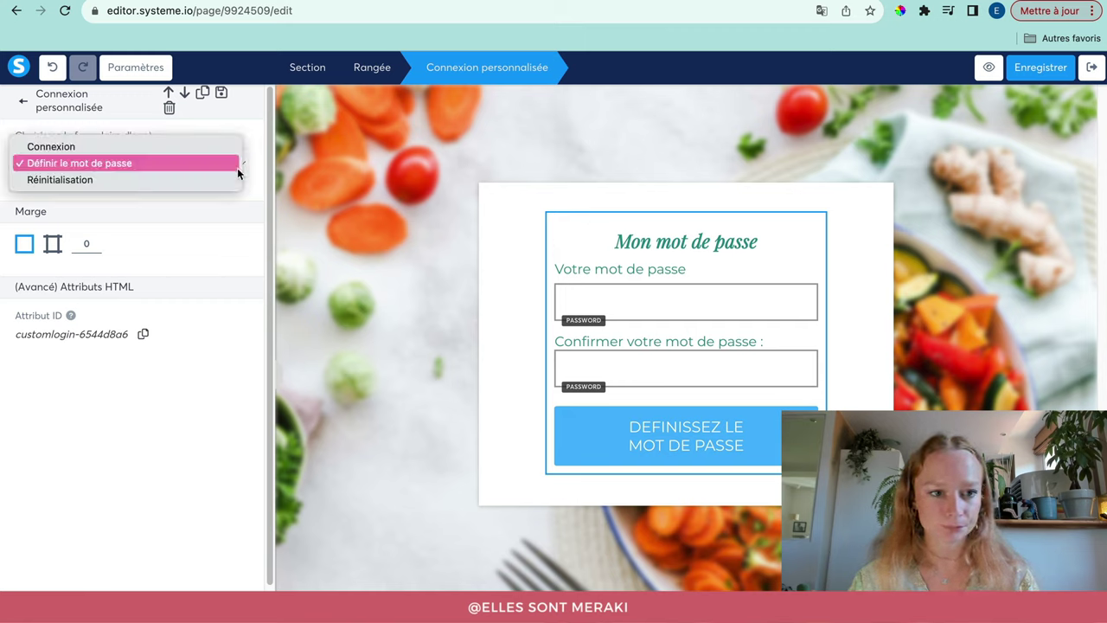
key(Escape)
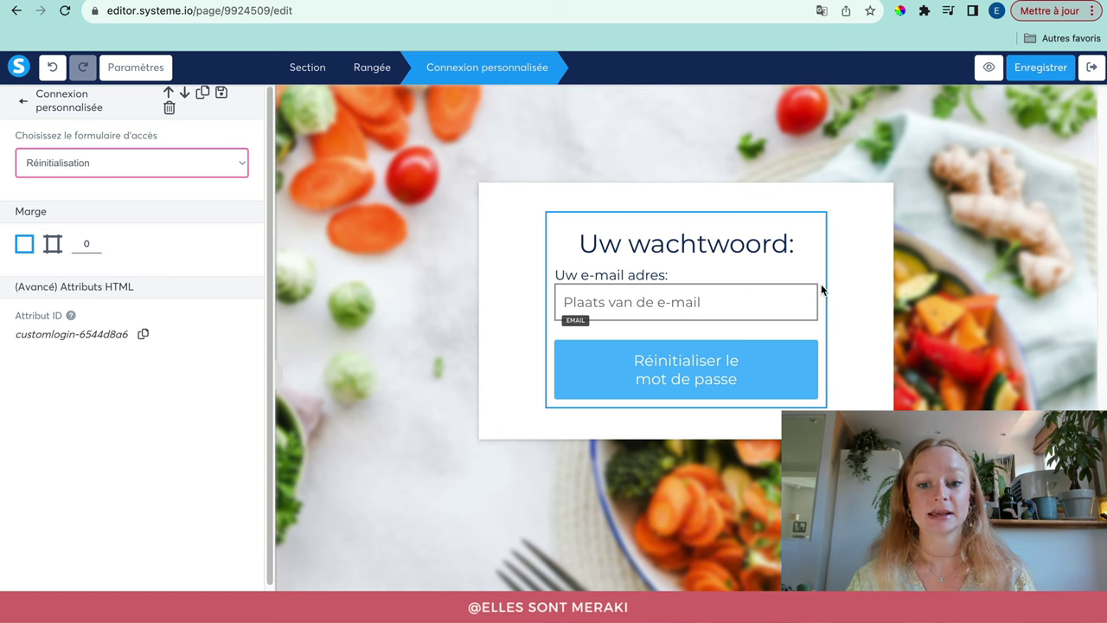
Replace the heading of the reset form with "Réinitialiser le mot de passe"
click(700, 250)
triple_click(702, 248)
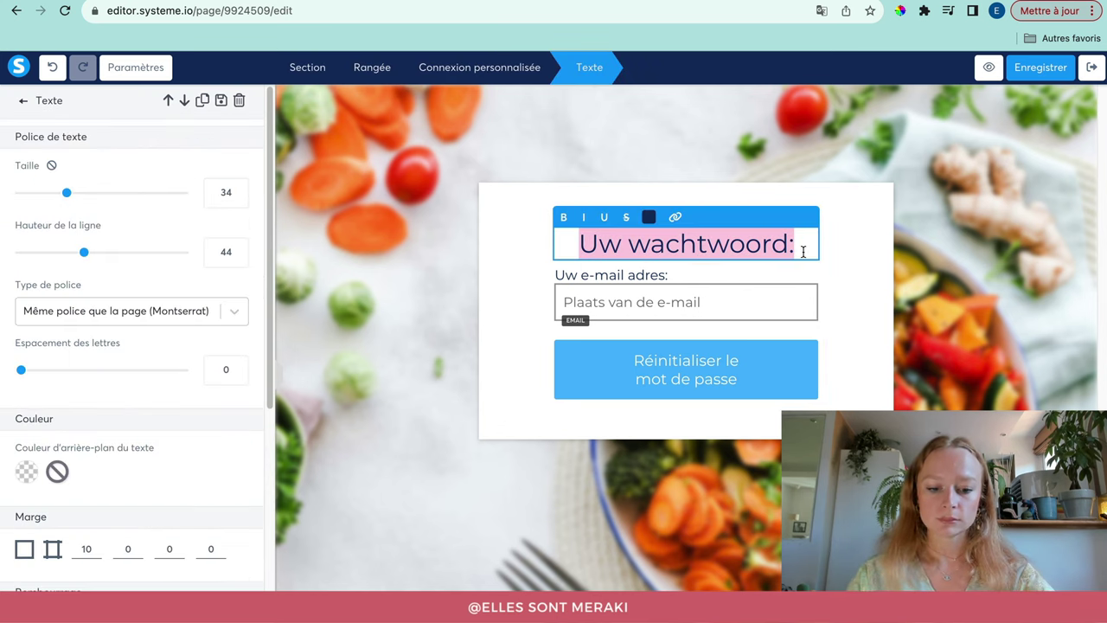
text(Réini)
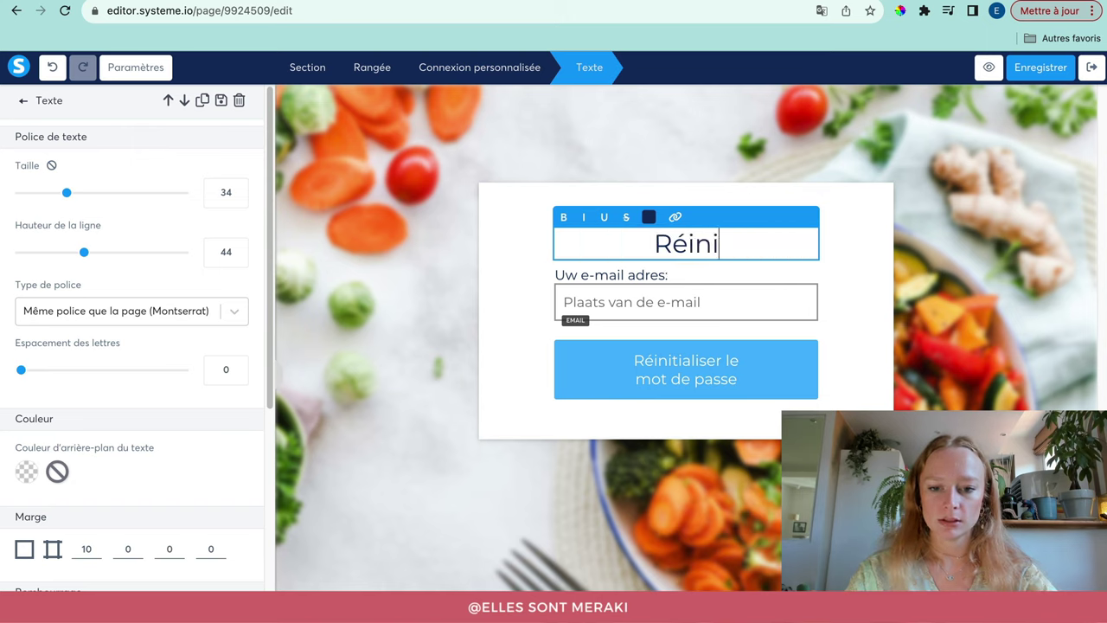
text(tialise)
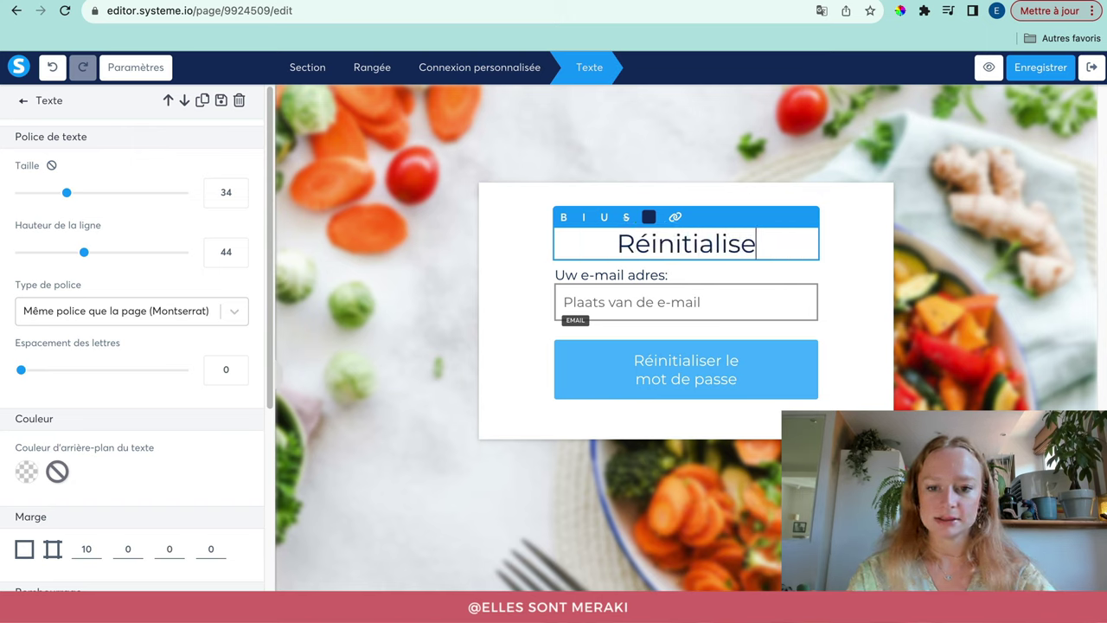
text(r le mo)
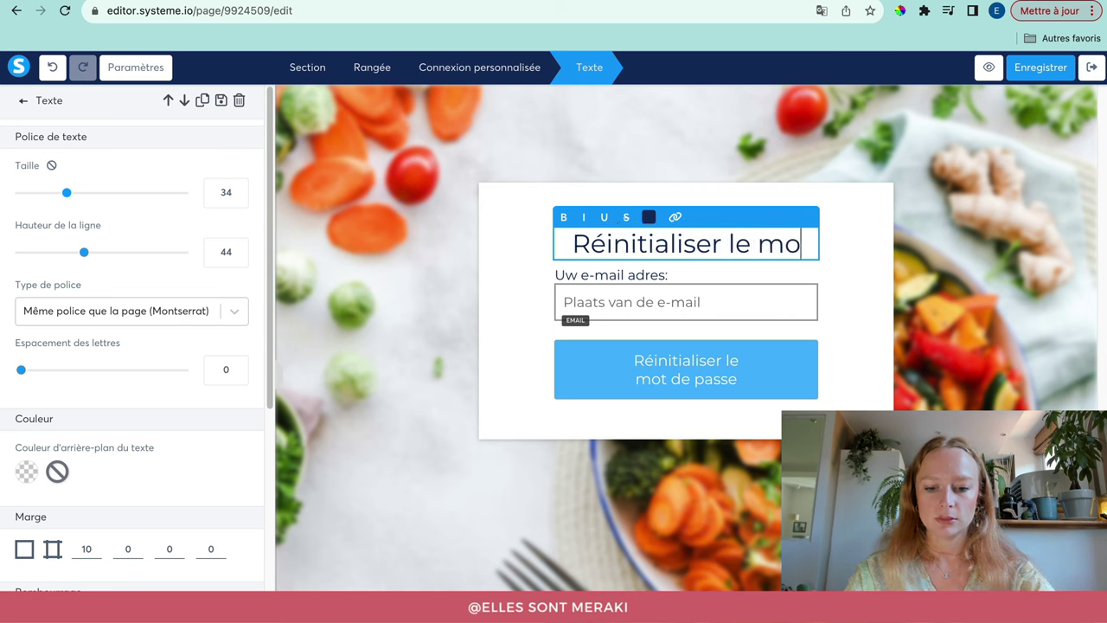
text(t de passe)
Make the whole "Réinitialiser le mot de passe" heading bold and italic in the saved brand green 24928C
key(alt+shift+Left)
key(alt+shift+Left)
key(alt+shift+Left)
key(alt+shift+Left)
key(alt+shift+Left)
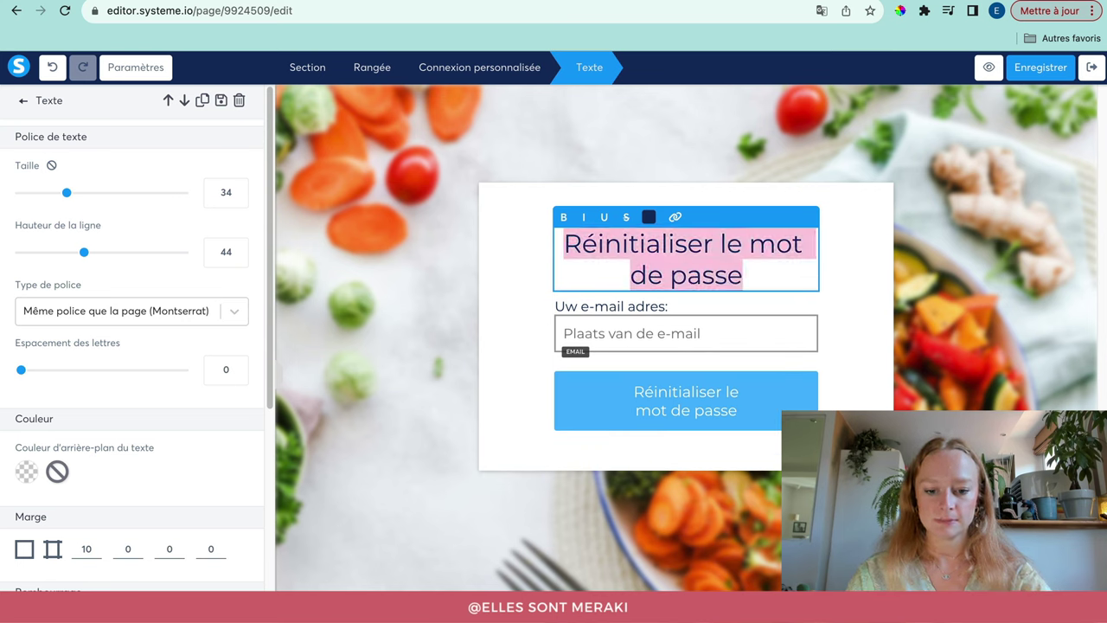
key(super+i)
key(super+b)
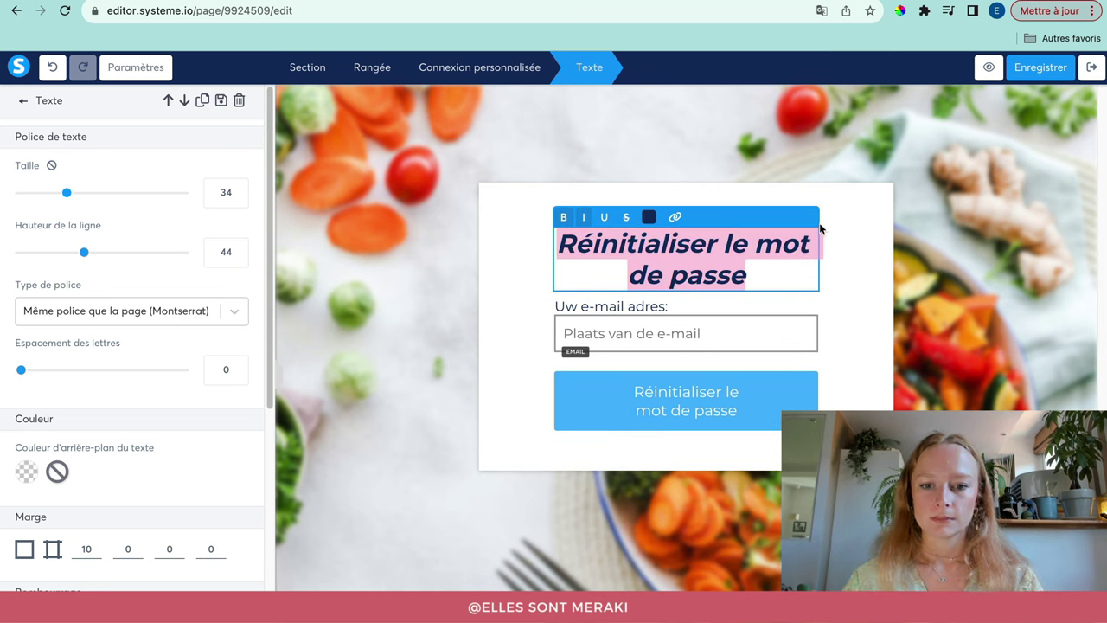
click(649, 216)
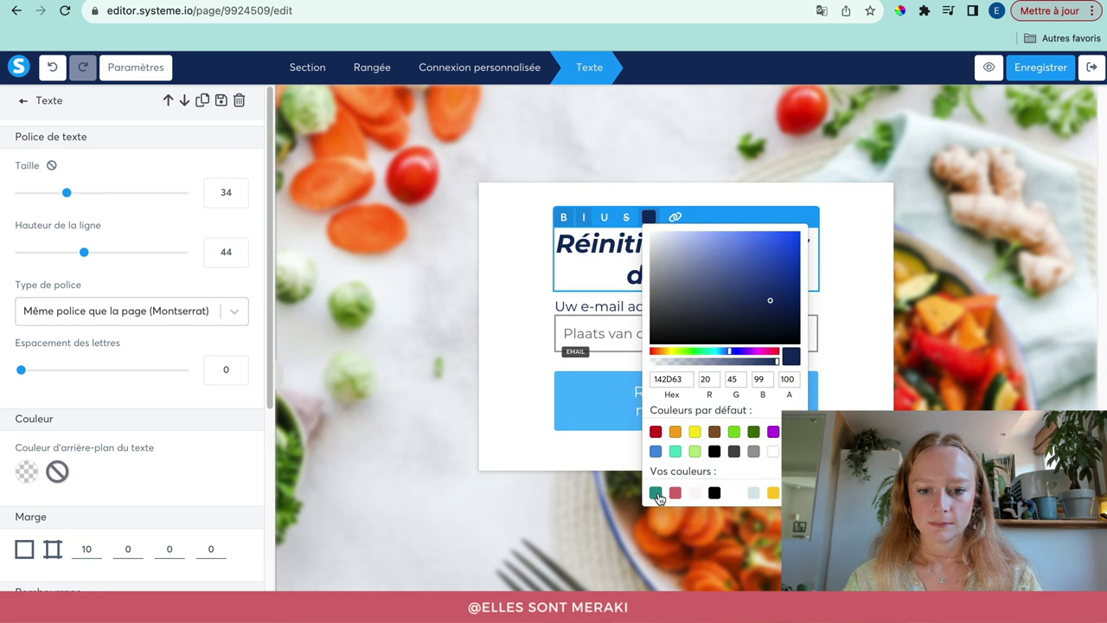
click(655, 493)
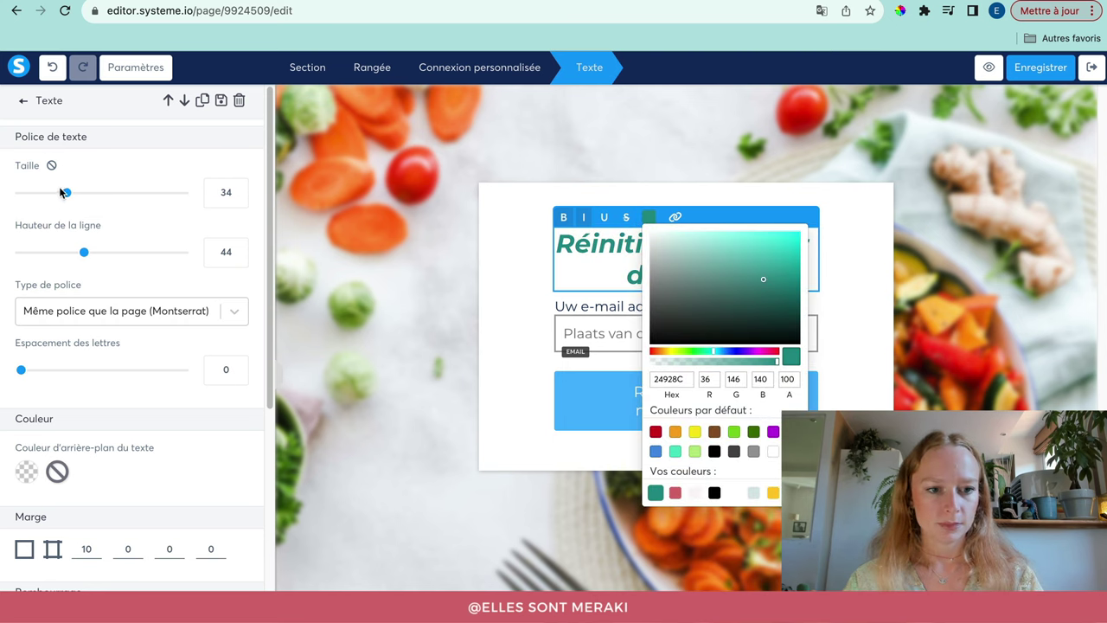
Set the "Réinitialiser le mot de passe" heading to size 27 in the Google font Playfair Display
drag(63, 197, 54, 193)
click(220, 311)
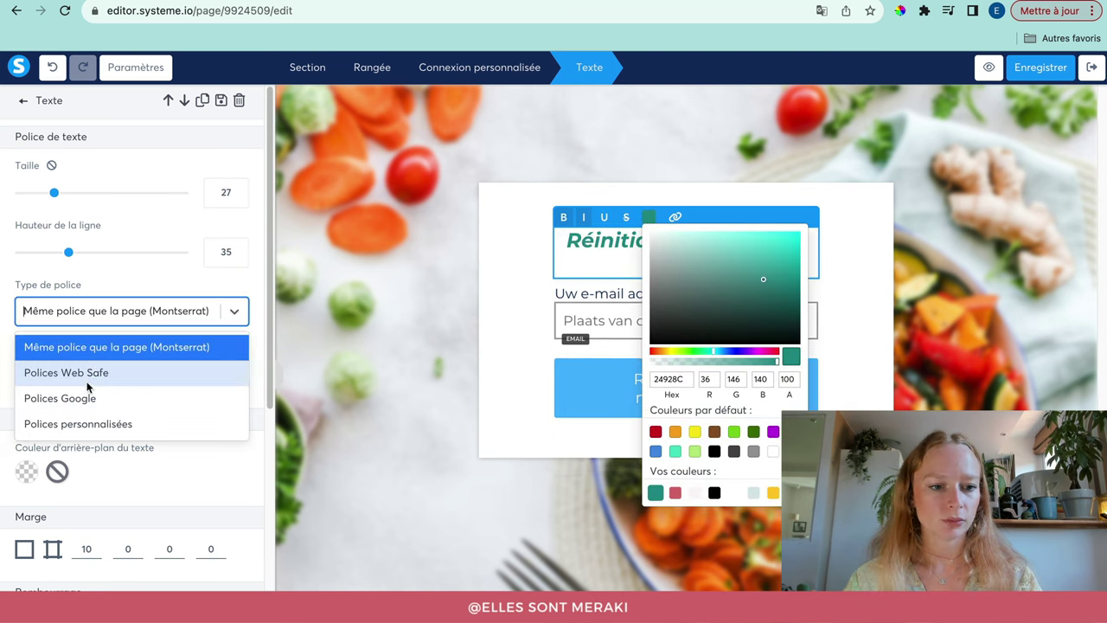
click(85, 395)
click(83, 356)
text(play)
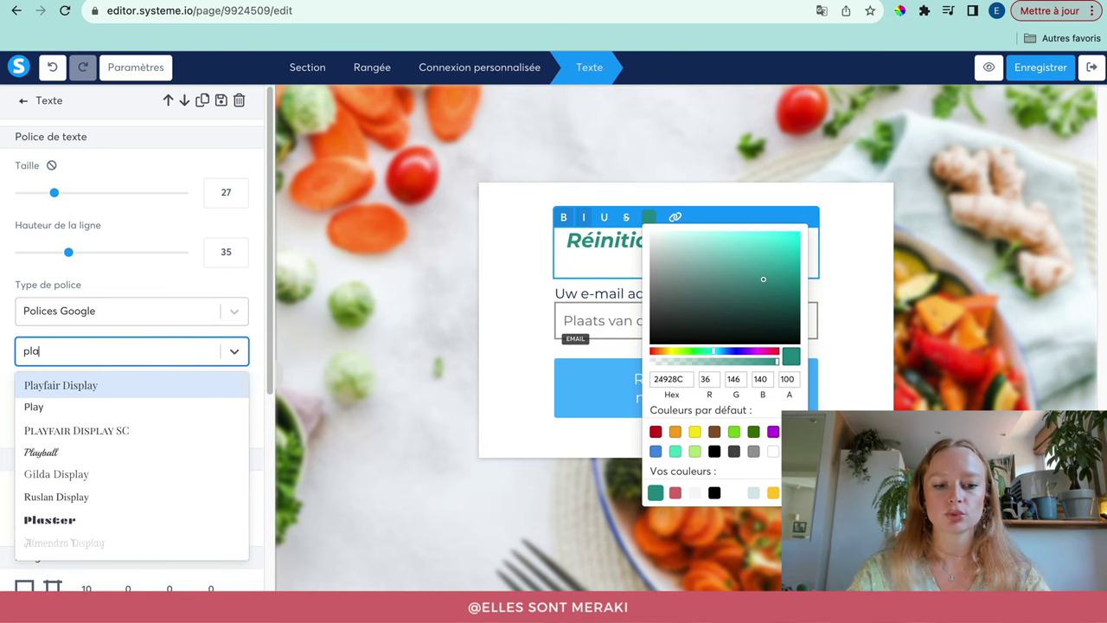
click(52, 386)
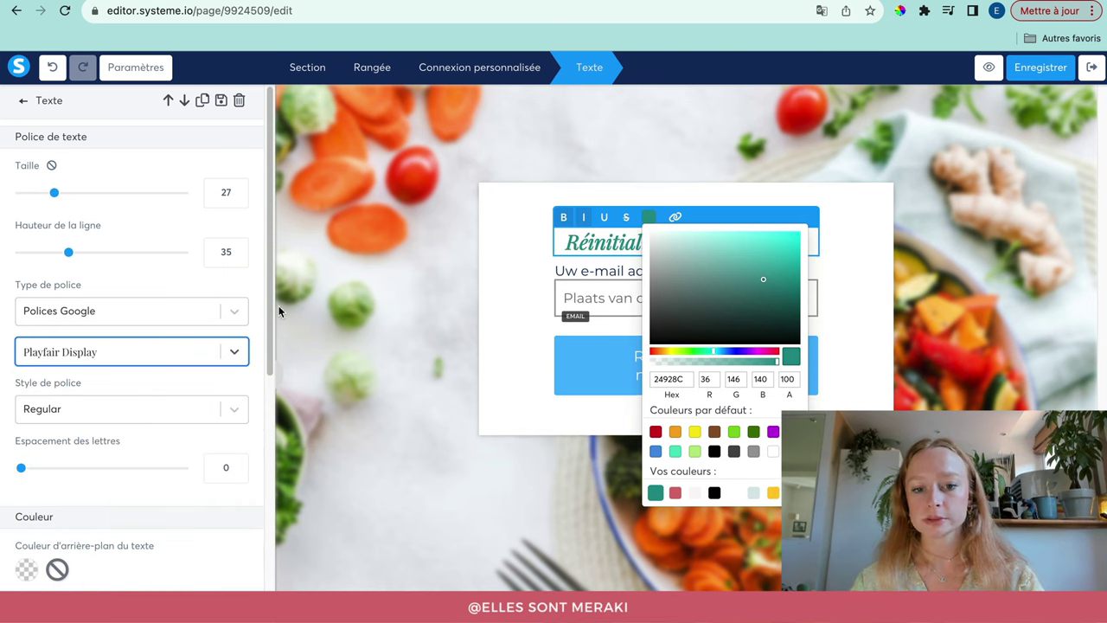
click(419, 277)
click(417, 277)
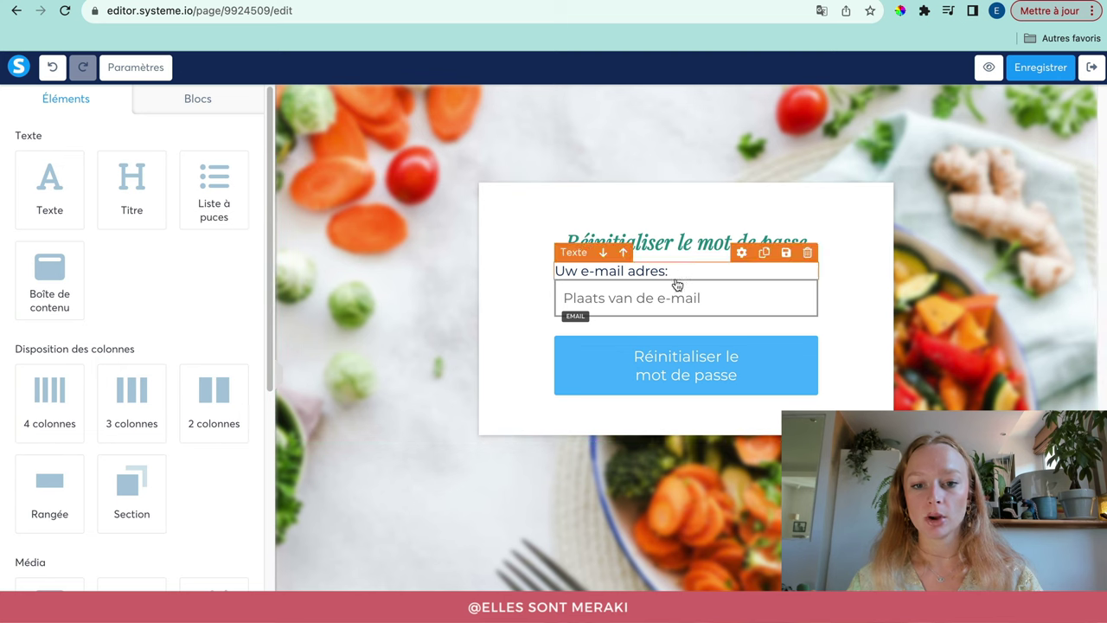
Replace the e-mail field's label with "Votre adresse mail :" in the saved brand green 24928C
click(732, 269)
triple_click(732, 269)
text(Vo)
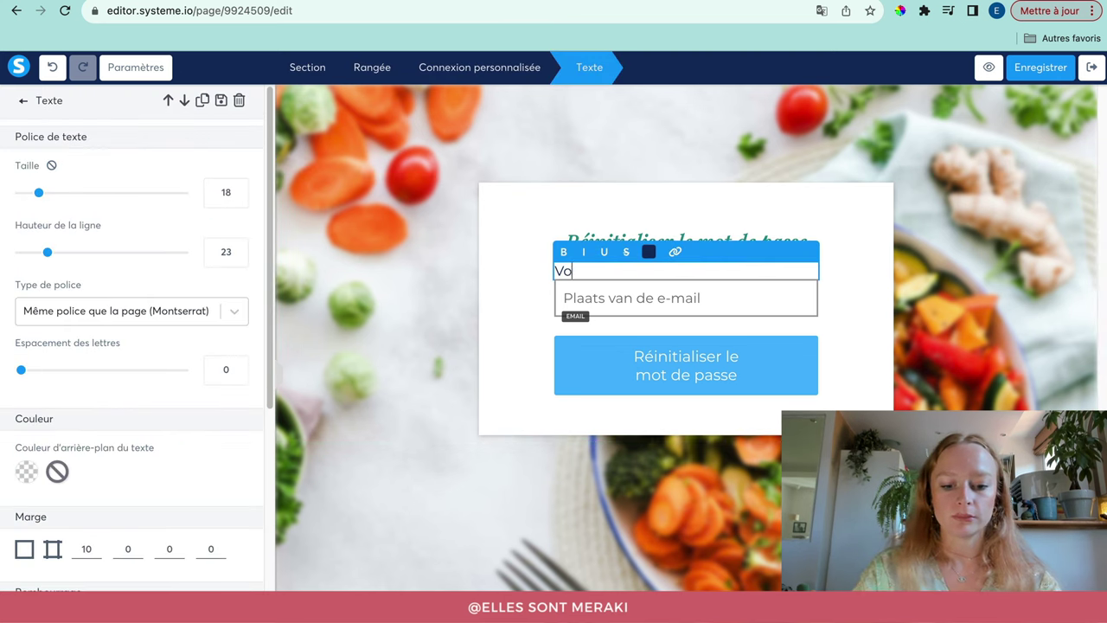
text(tre adresse mail :)
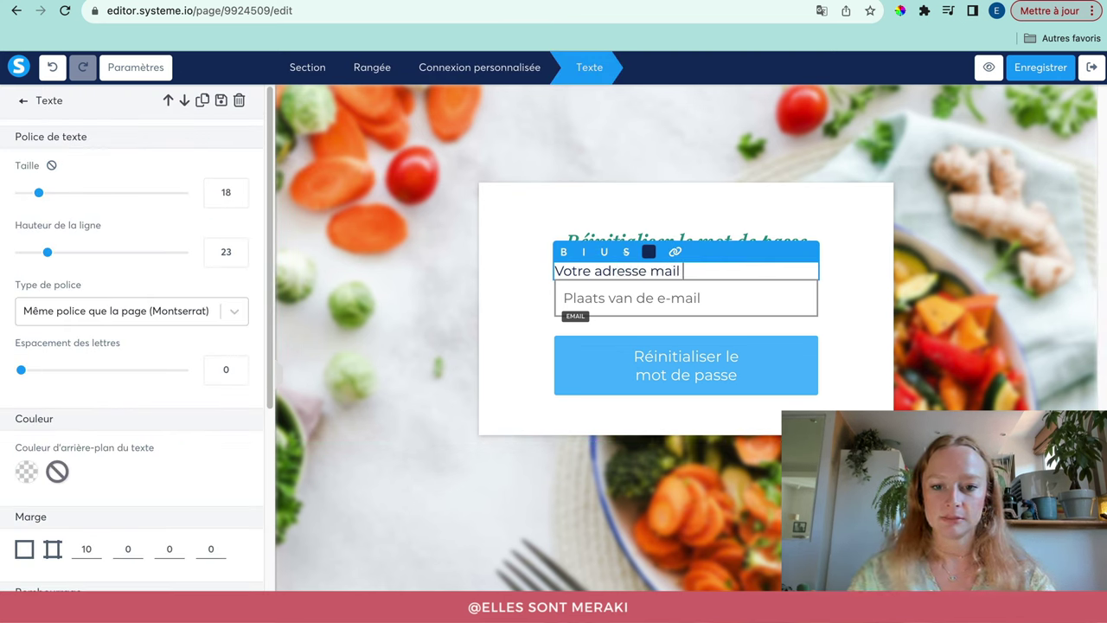
key(super+a)
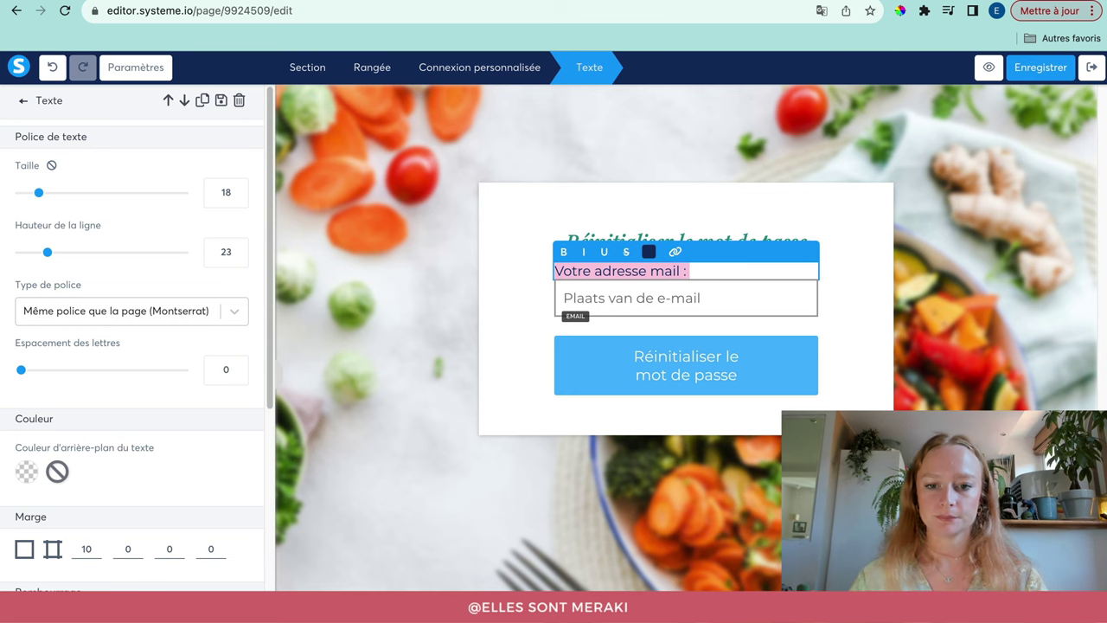
click(651, 252)
click(656, 526)
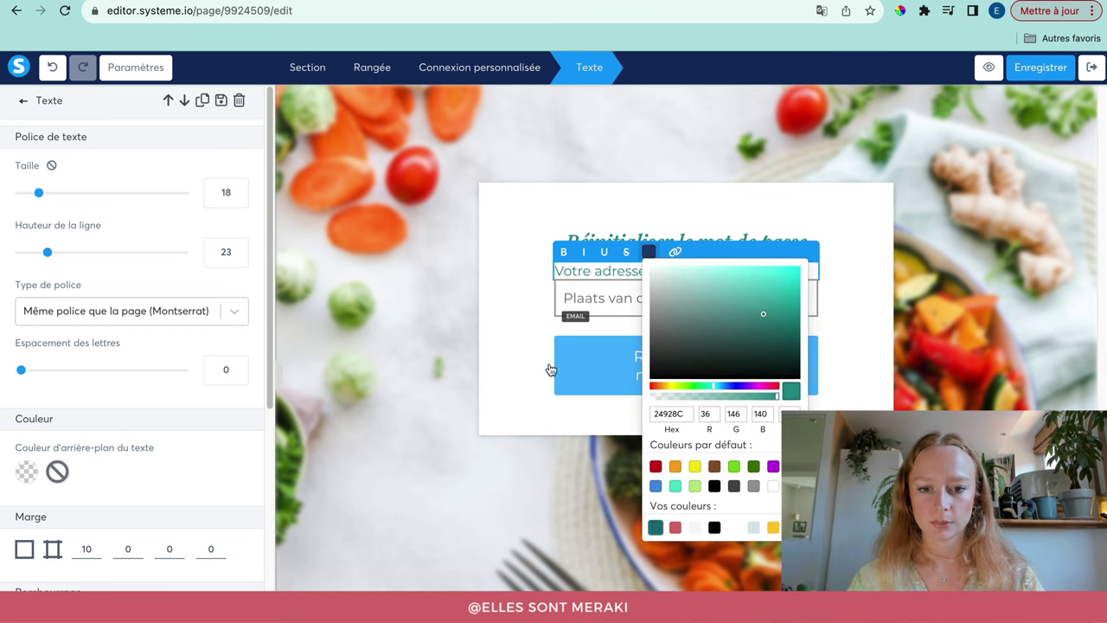
click(523, 347)
Clear the default placeholder value of the reset form's e-mail field
click(612, 299)
triple_click(114, 156)
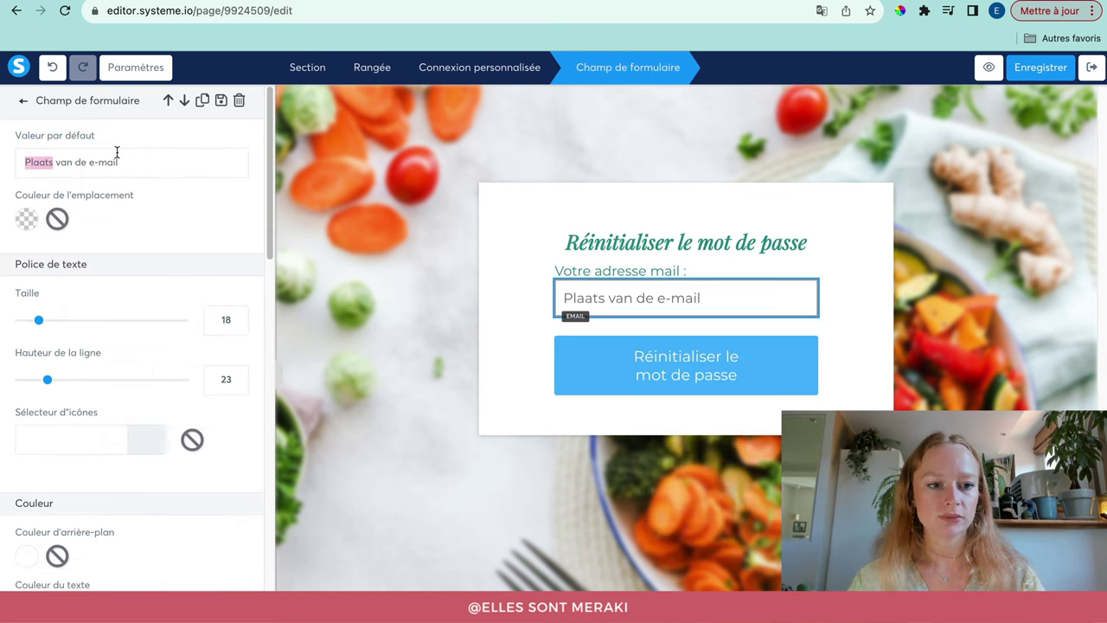
key(BackSpace)
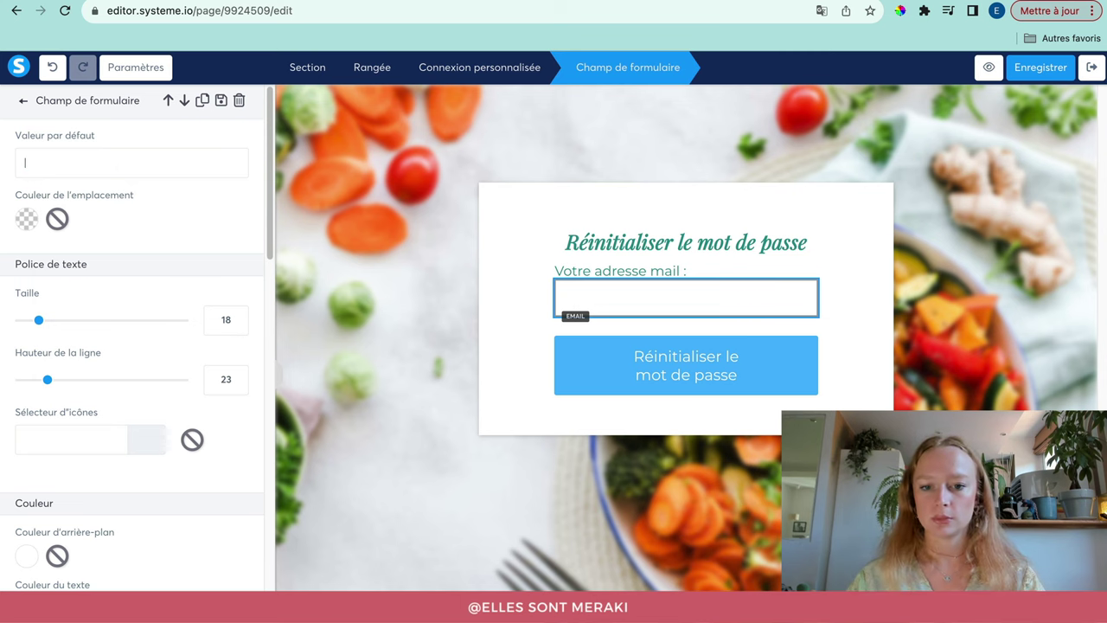
click(339, 285)
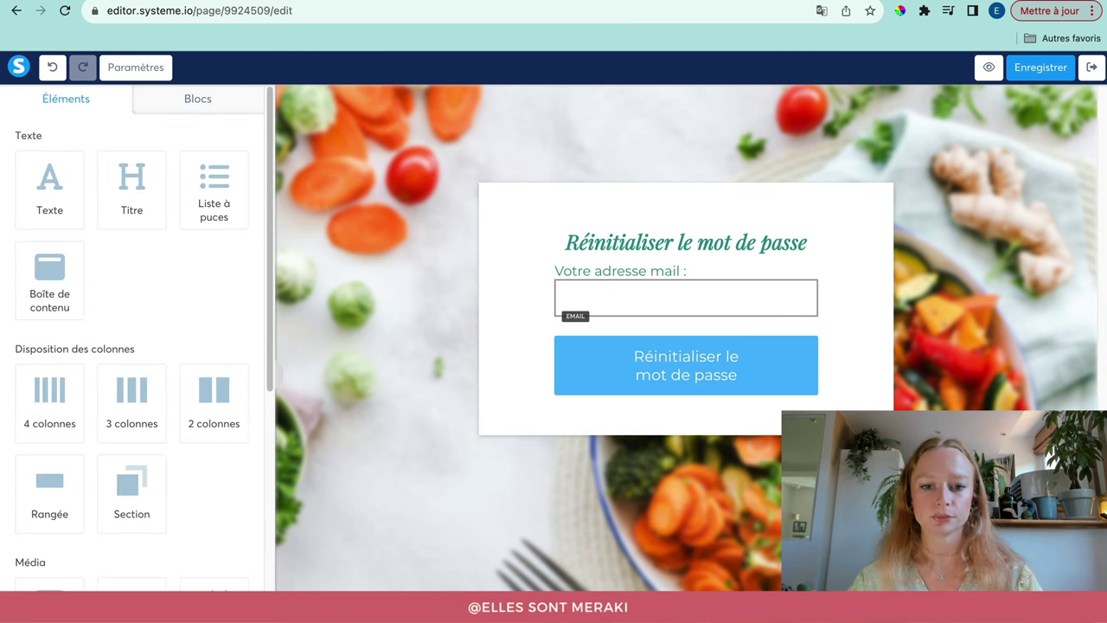
Save the customised page, then reload the live login page in the private browsing window to check it
click(1040, 67)
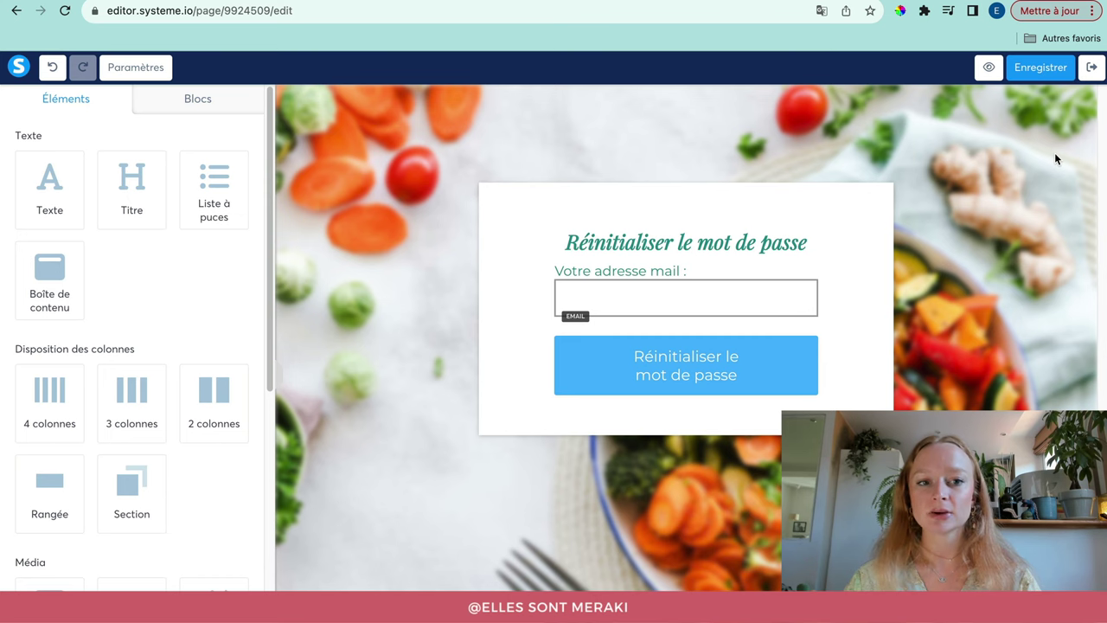
key(ctrl+Right)
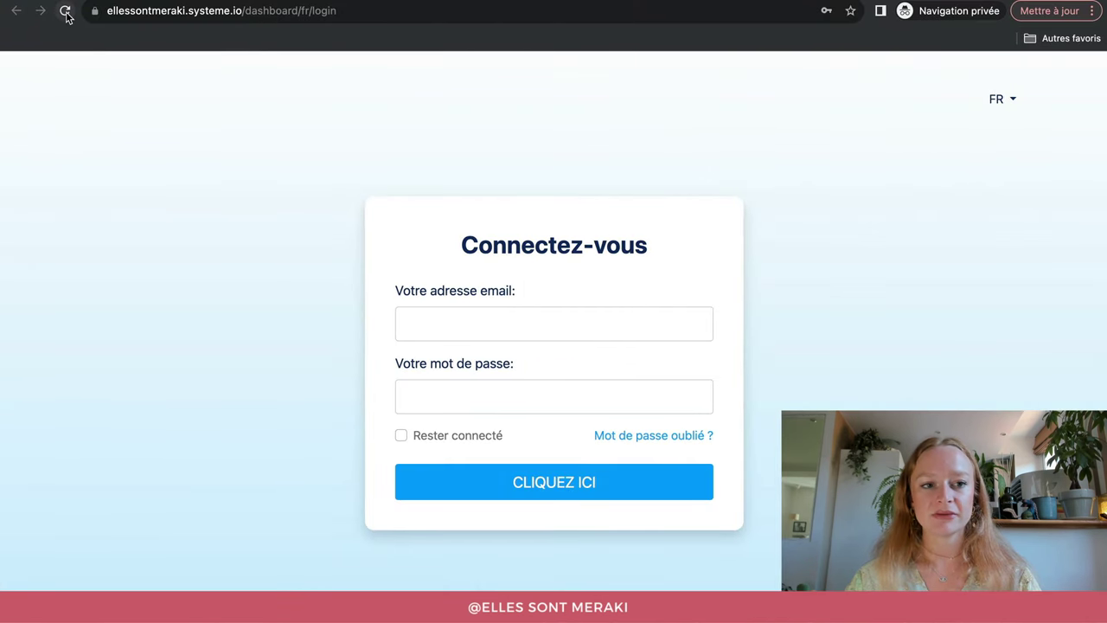
click(65, 11)
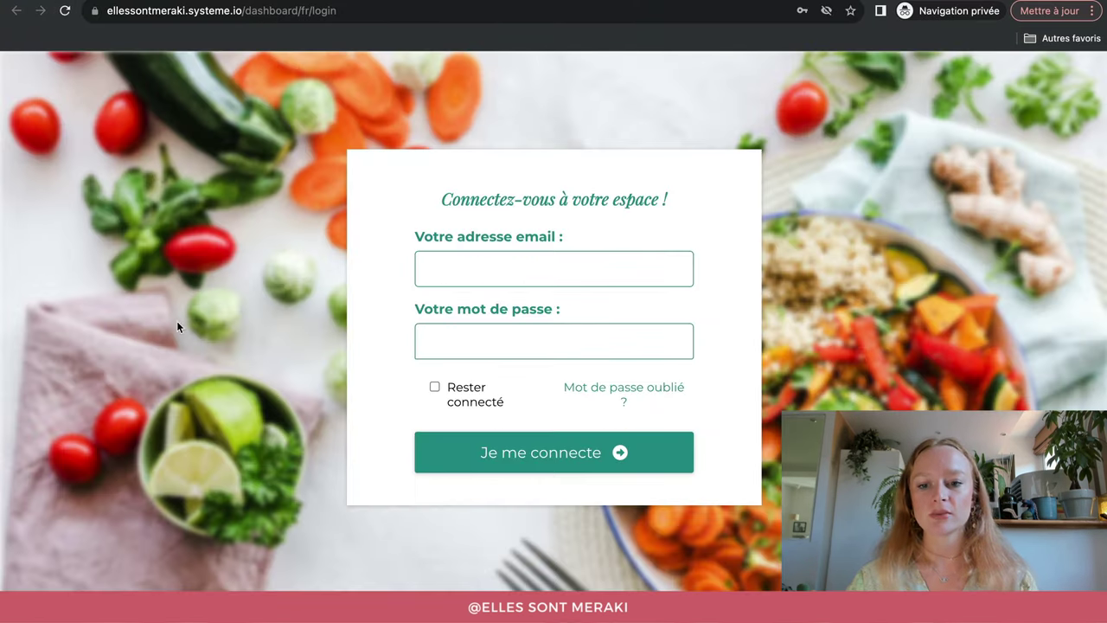